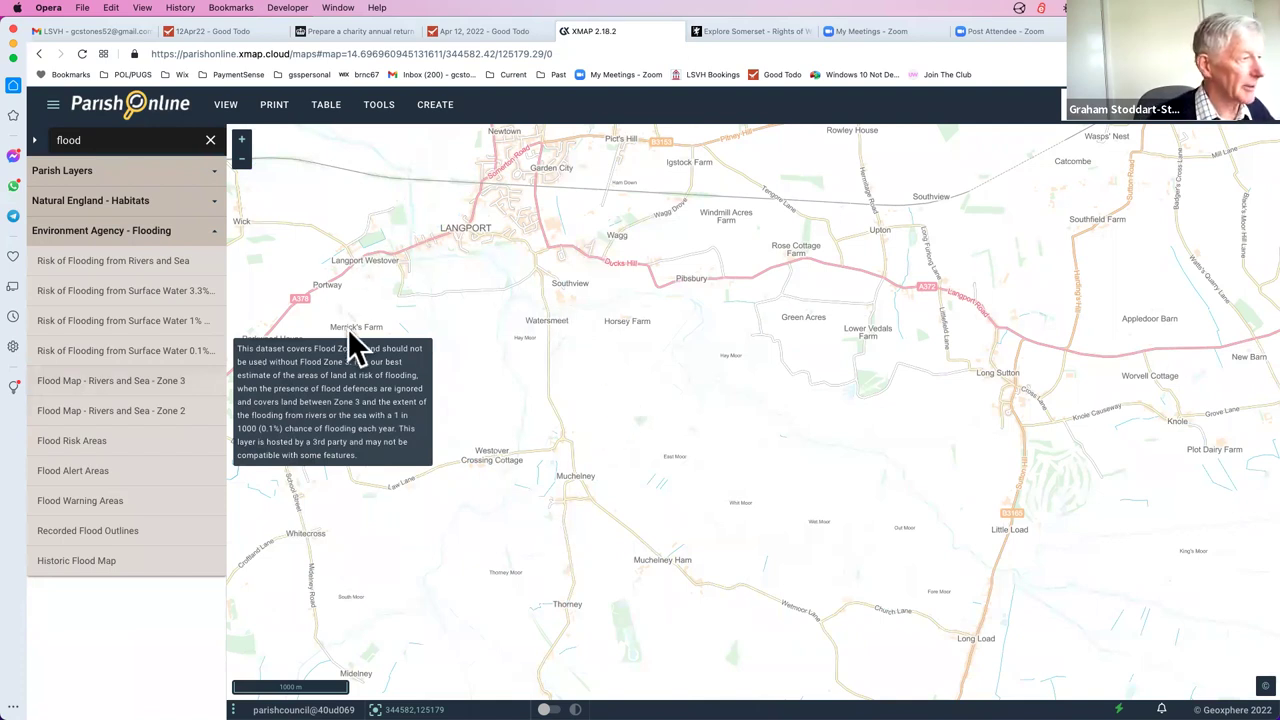
Collapse the Flooding group, clear the flood layer search, and open the account menu
{"action": "left_click", "coordinate": [216, 234]}
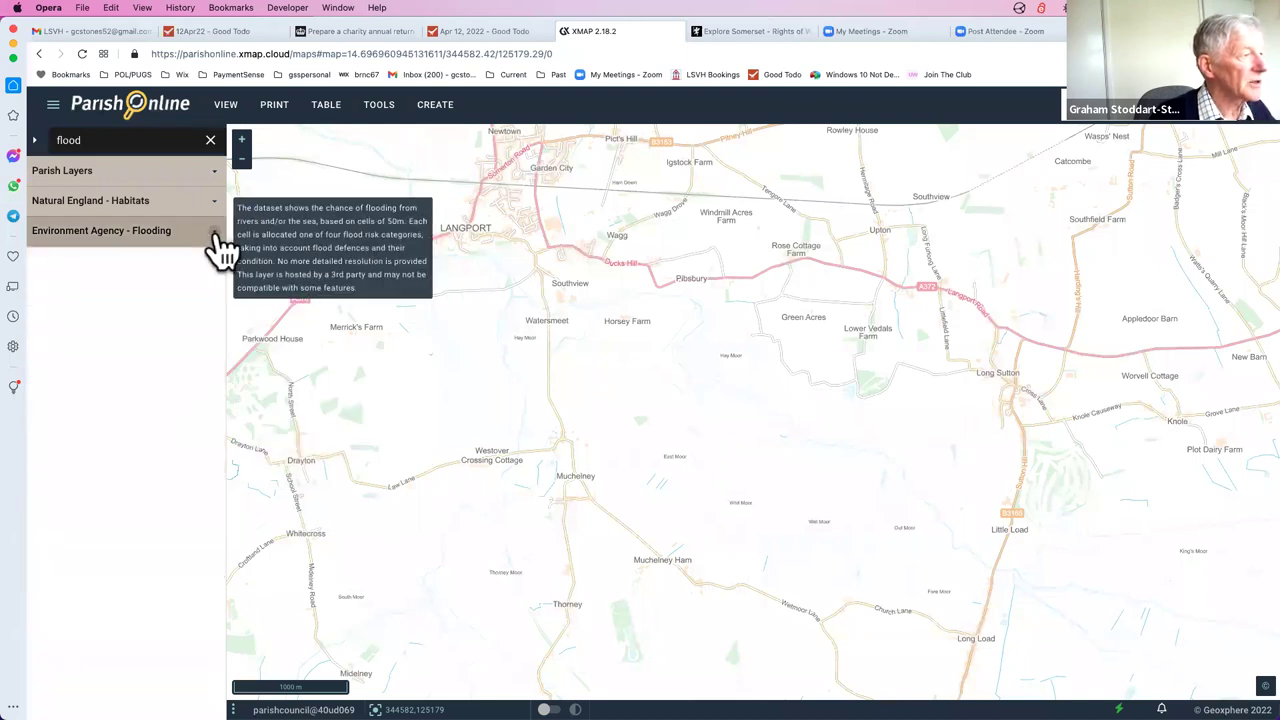
{"action": "left_click", "coordinate": [207, 136]}
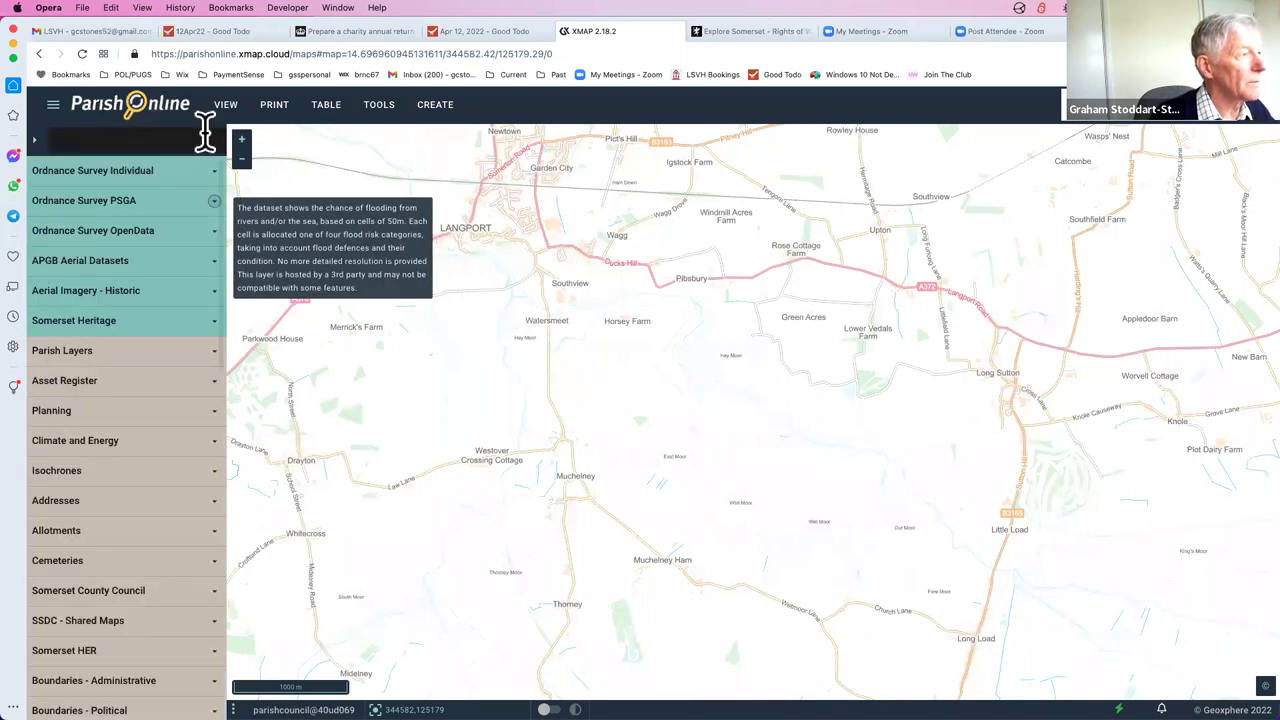
{"action": "left_click", "coordinate": [1243, 134]}
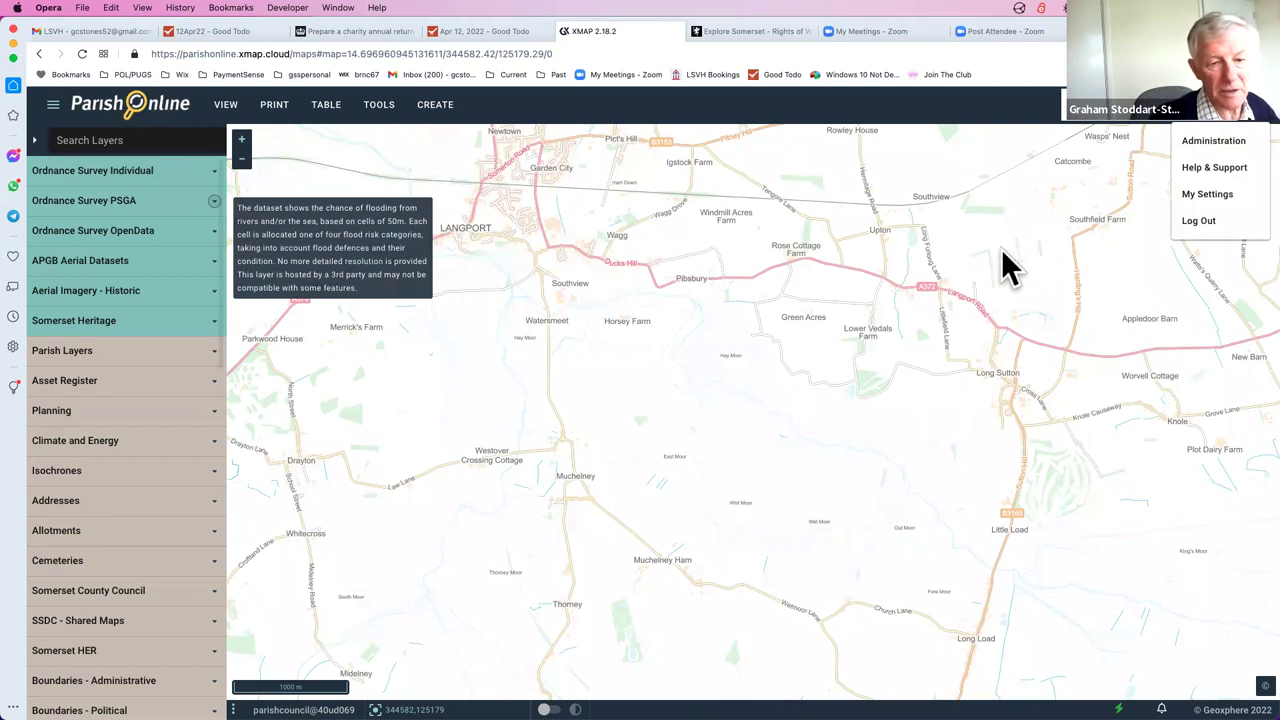
Go to Administration > Users and start a blank New User form at the username field
{"action": "left_click", "coordinate": [1221, 141]}
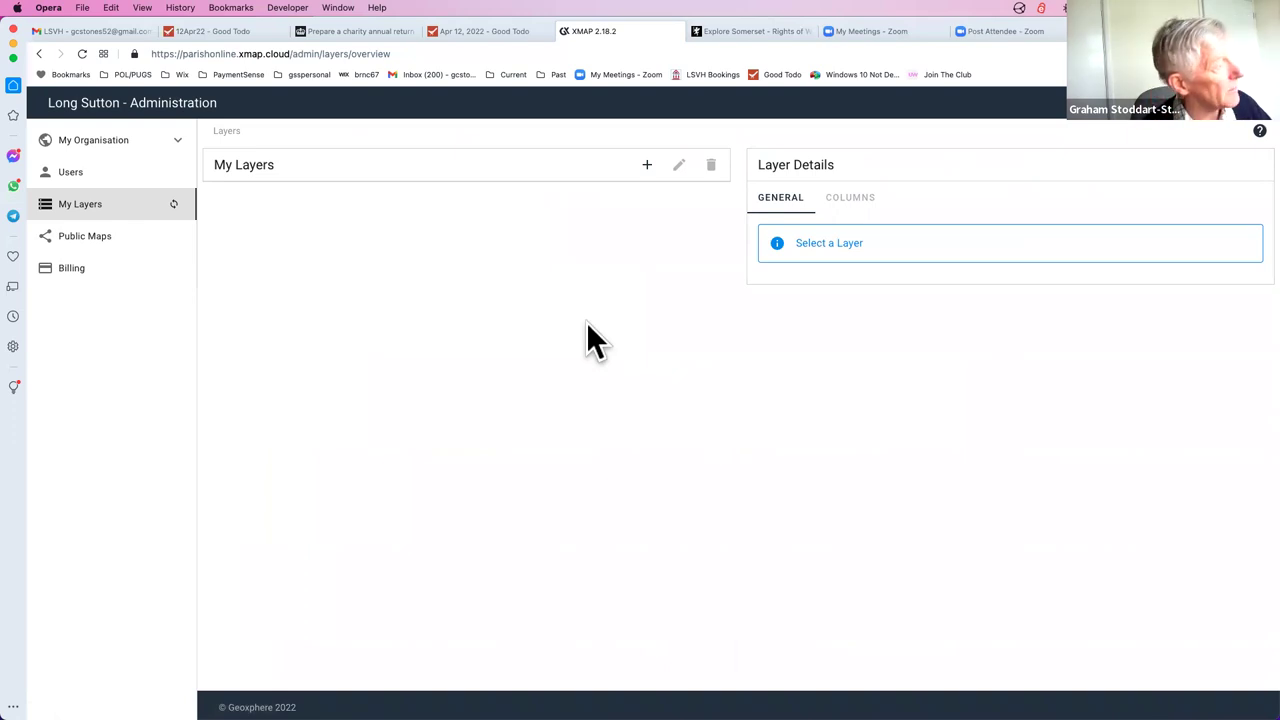
{"action": "left_click", "coordinate": [76, 178]}
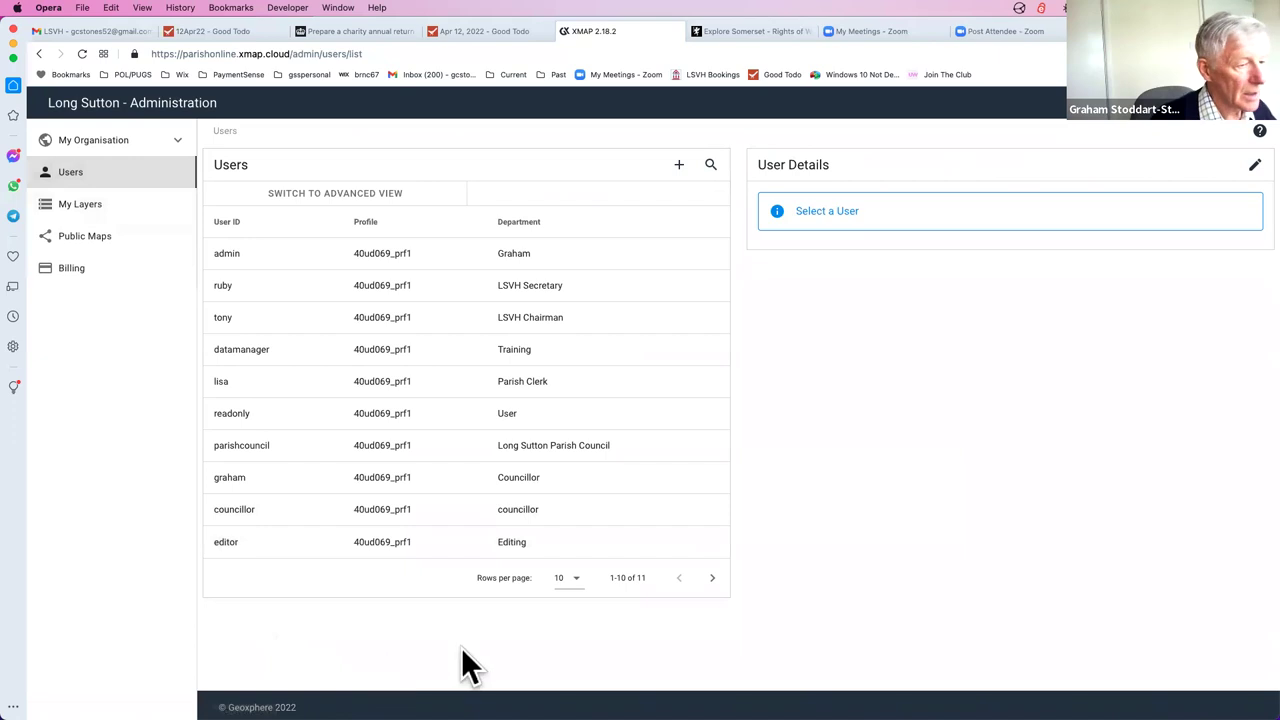
{"action": "left_click", "coordinate": [679, 164]}
{"action": "left_click", "coordinate": [655, 210]}
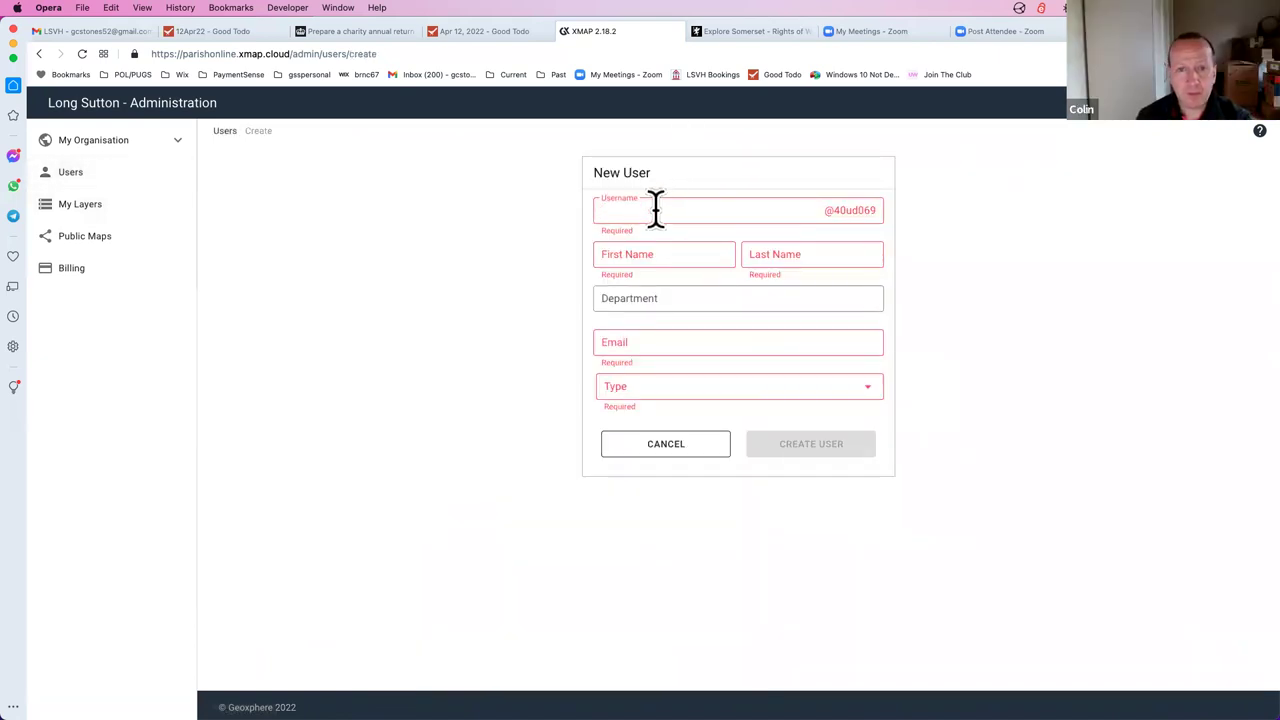
Enter the new user's username, first name and last name
{"action": "type", "text": "colin"}
{"action": "key", "text": "Tab"}
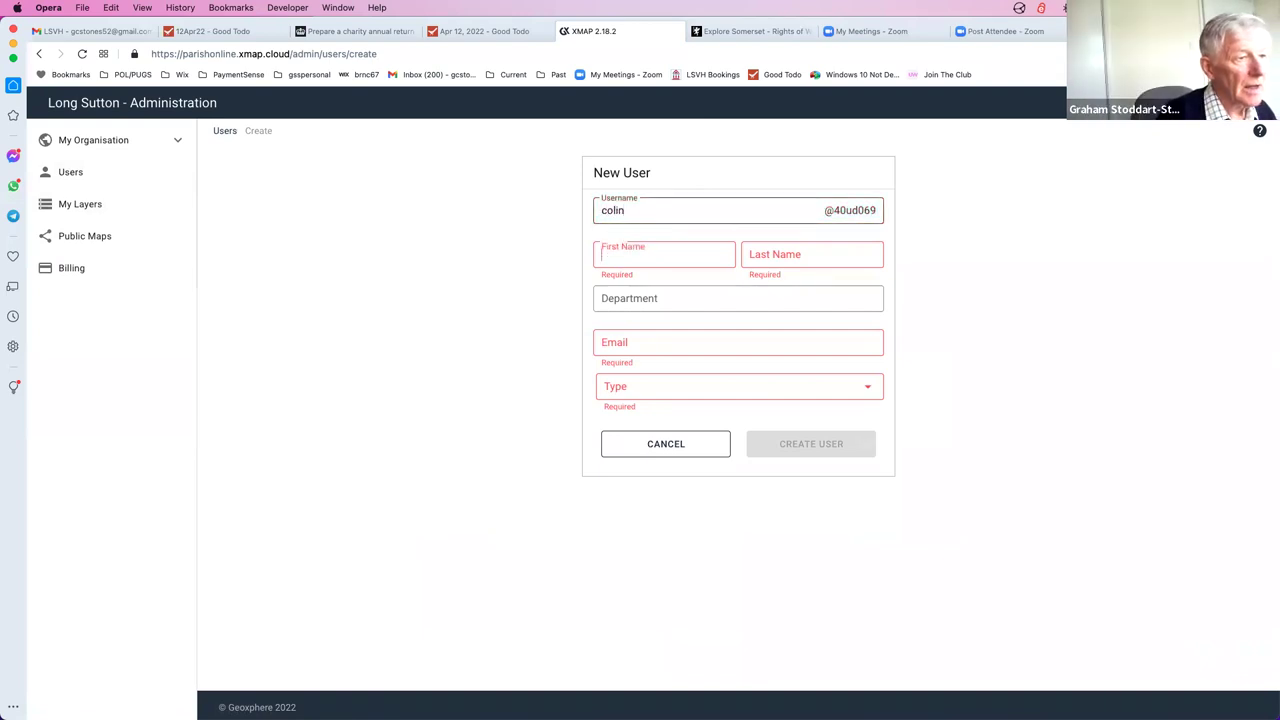
{"action": "type", "text": "Colin"}
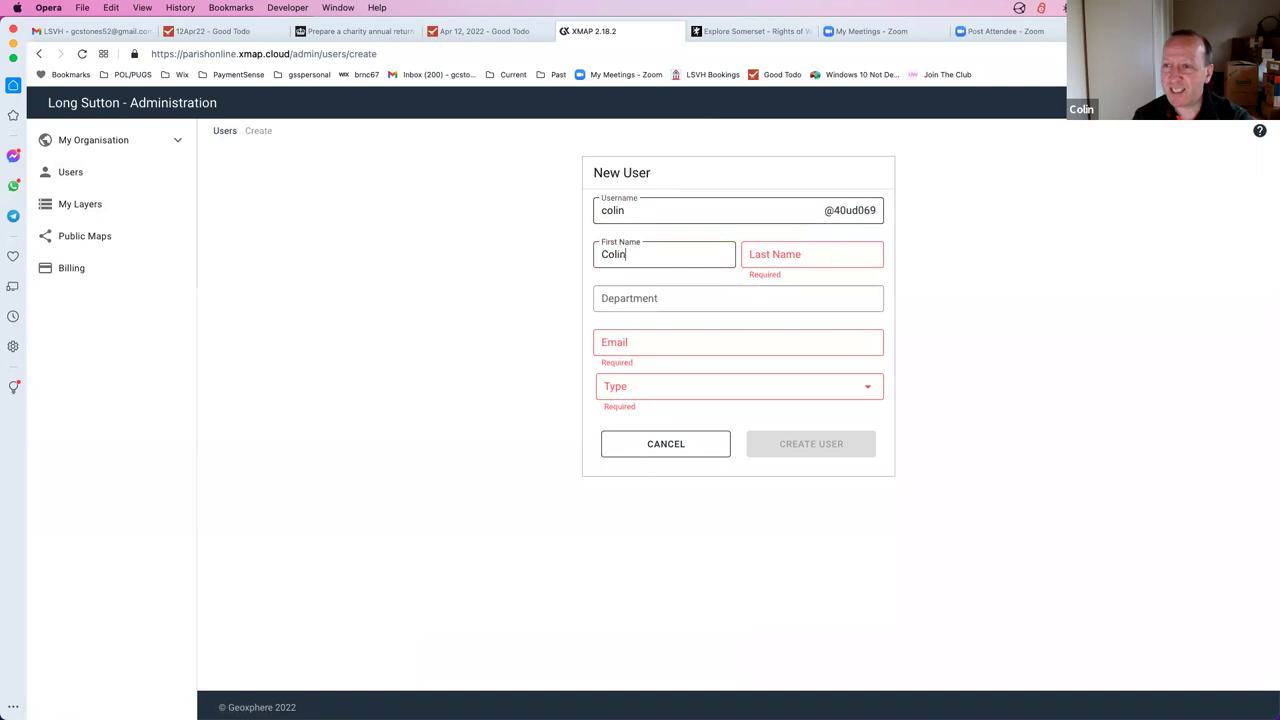
{"action": "left_click", "coordinate": [812, 254]}
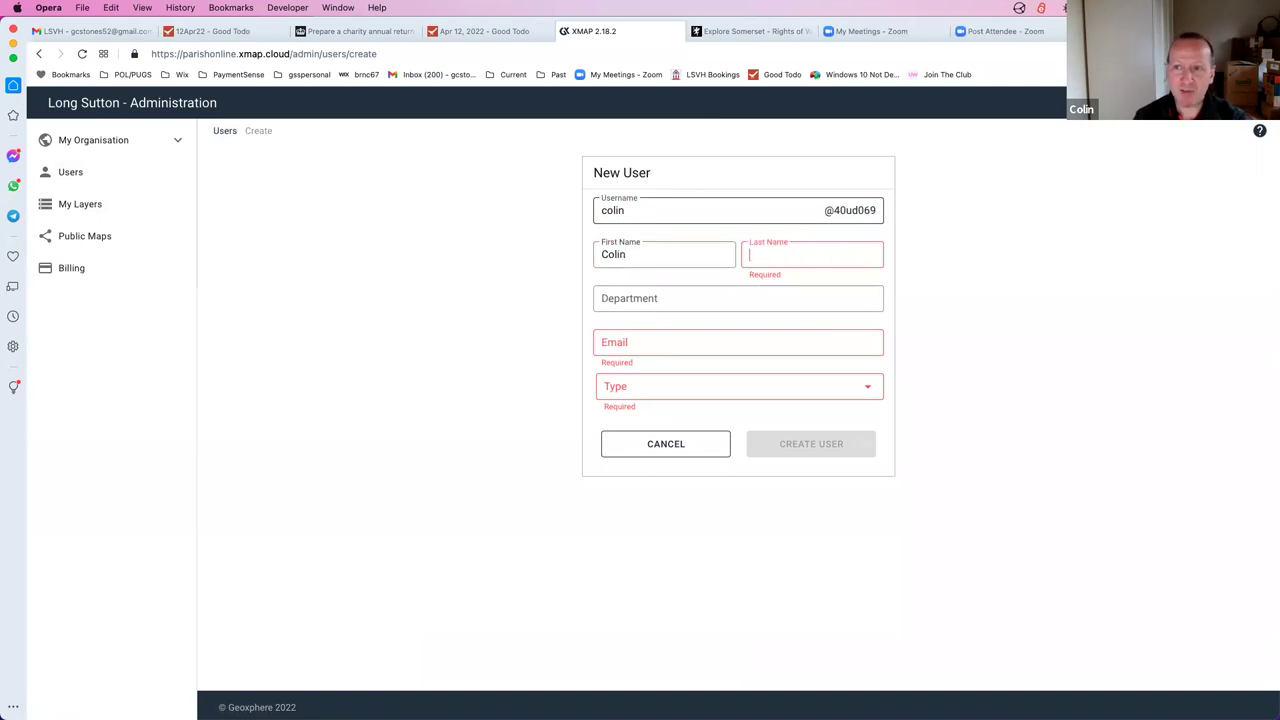
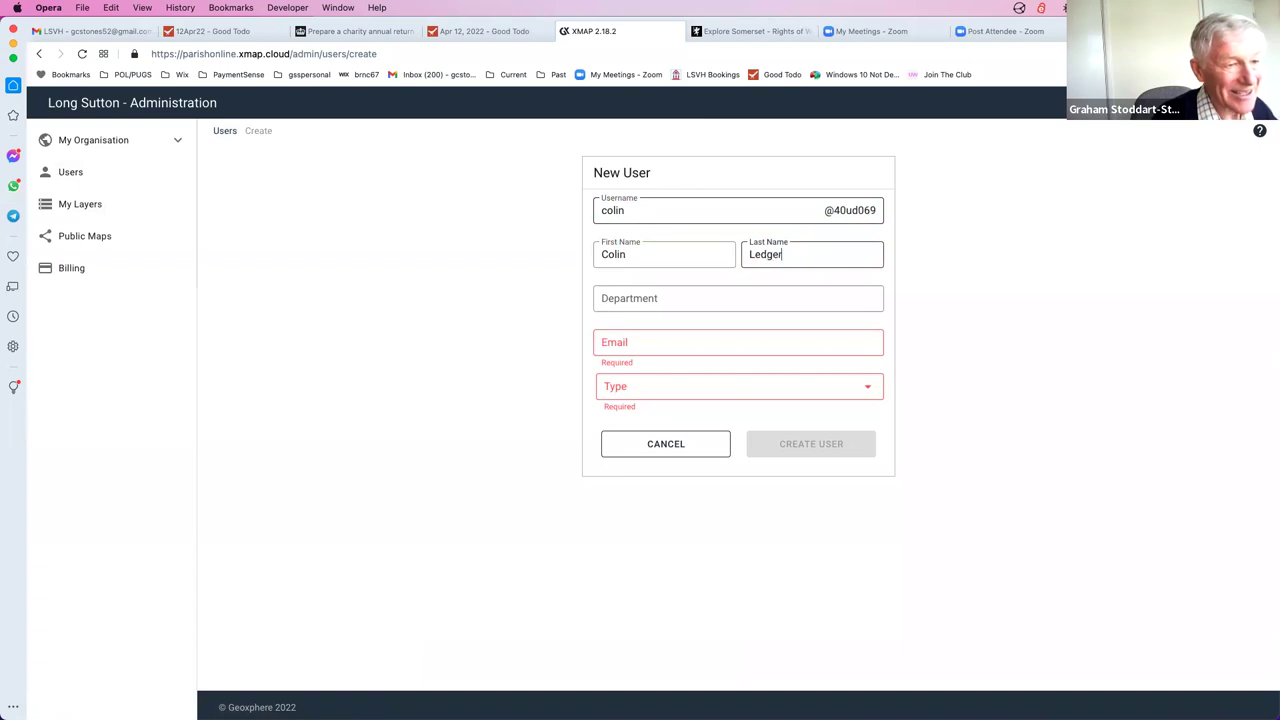
Set the department to 'Foothpaths Sub-Committee' and enter the user's e-mail address, fixing a typo
{"action": "left_click", "coordinate": [612, 296]}
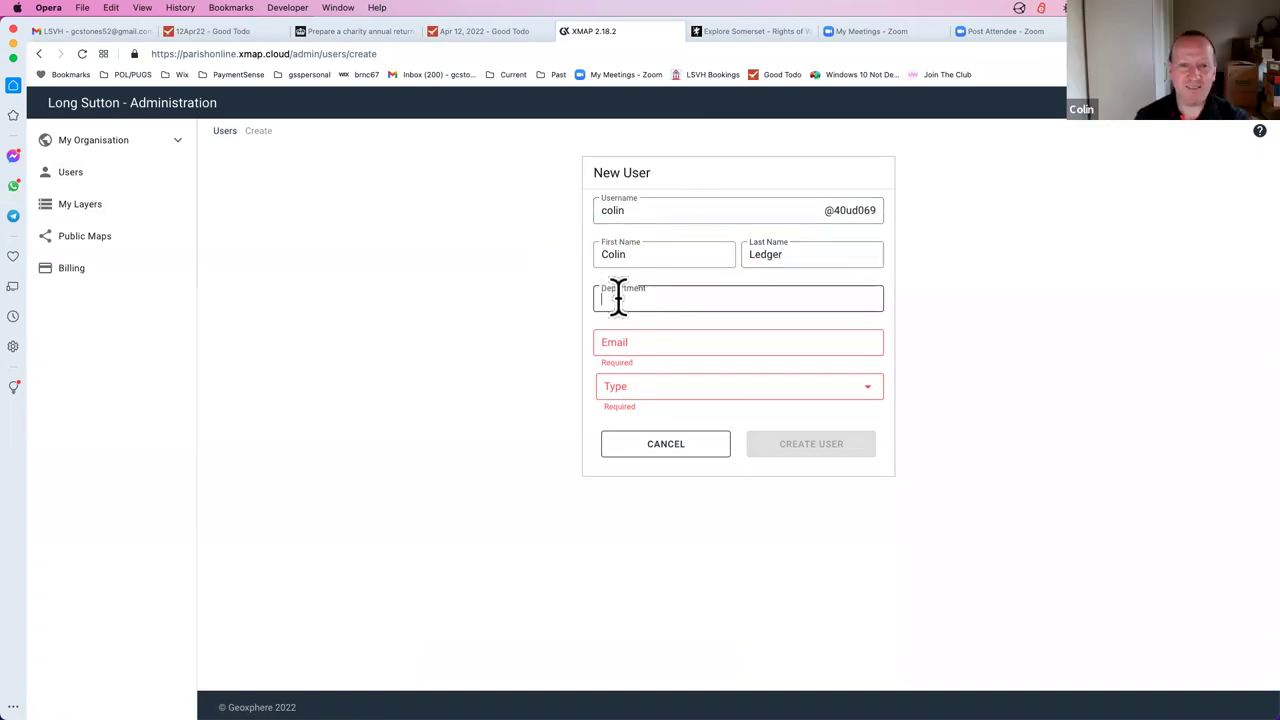
{"action": "type", "text": "Foot"}
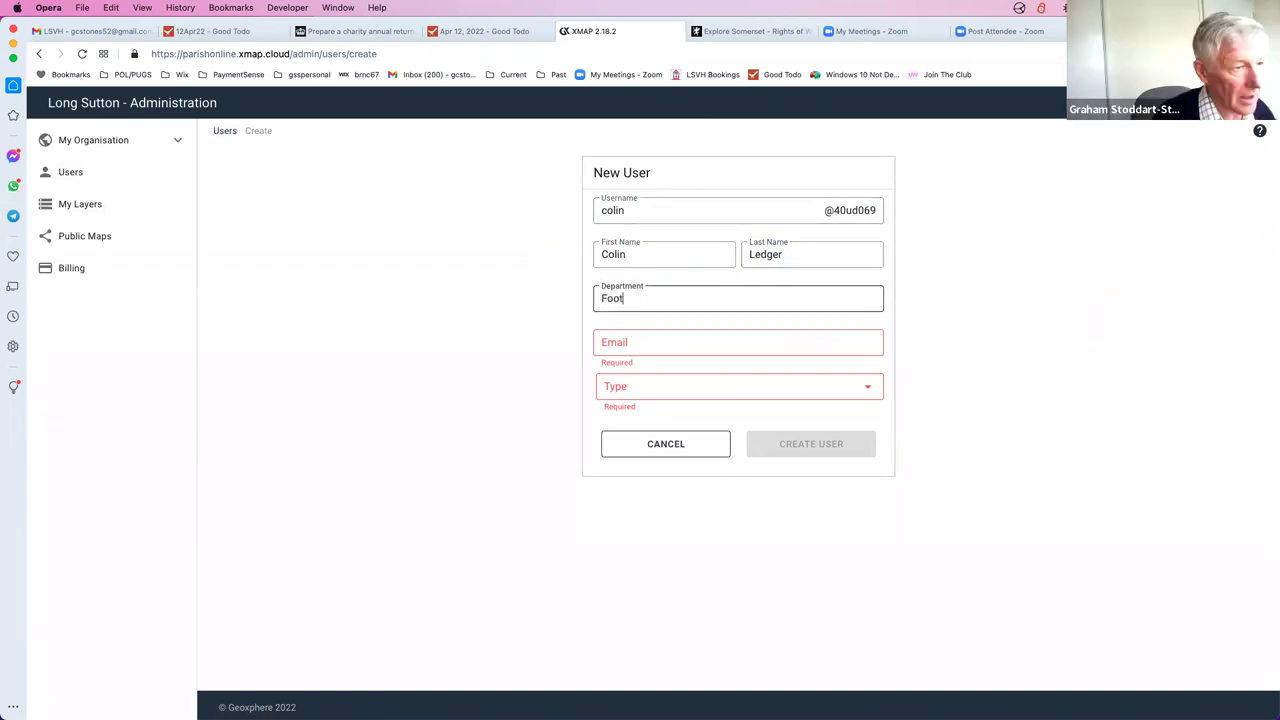
{"action": "type", "text": "hpaths "}
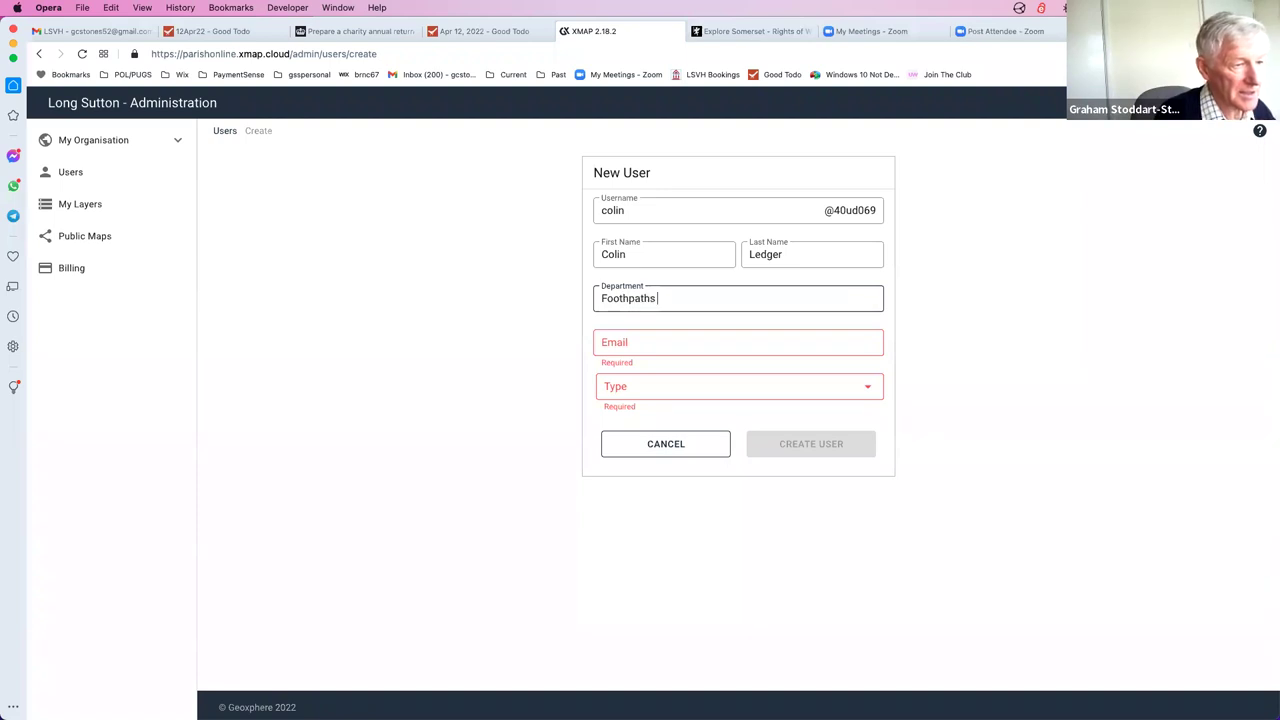
{"action": "type", "text": "Sub-Committee"}
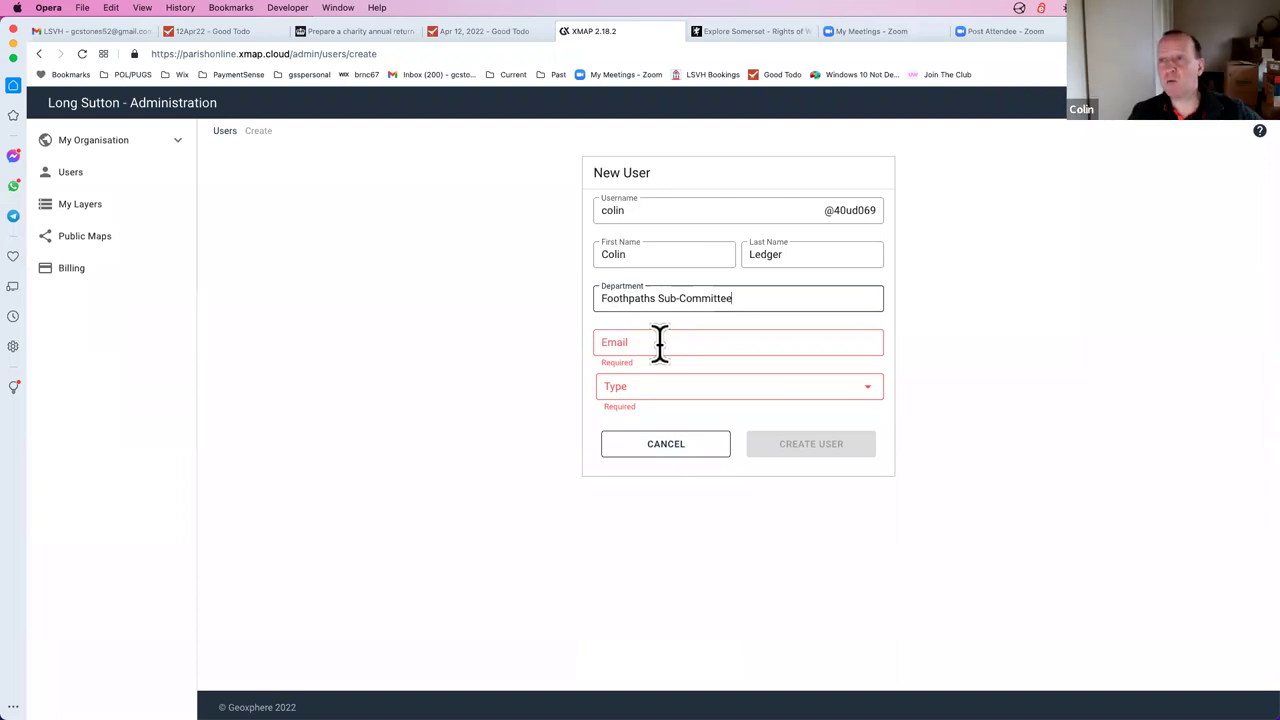
{"action": "left_click", "coordinate": [646, 343]}
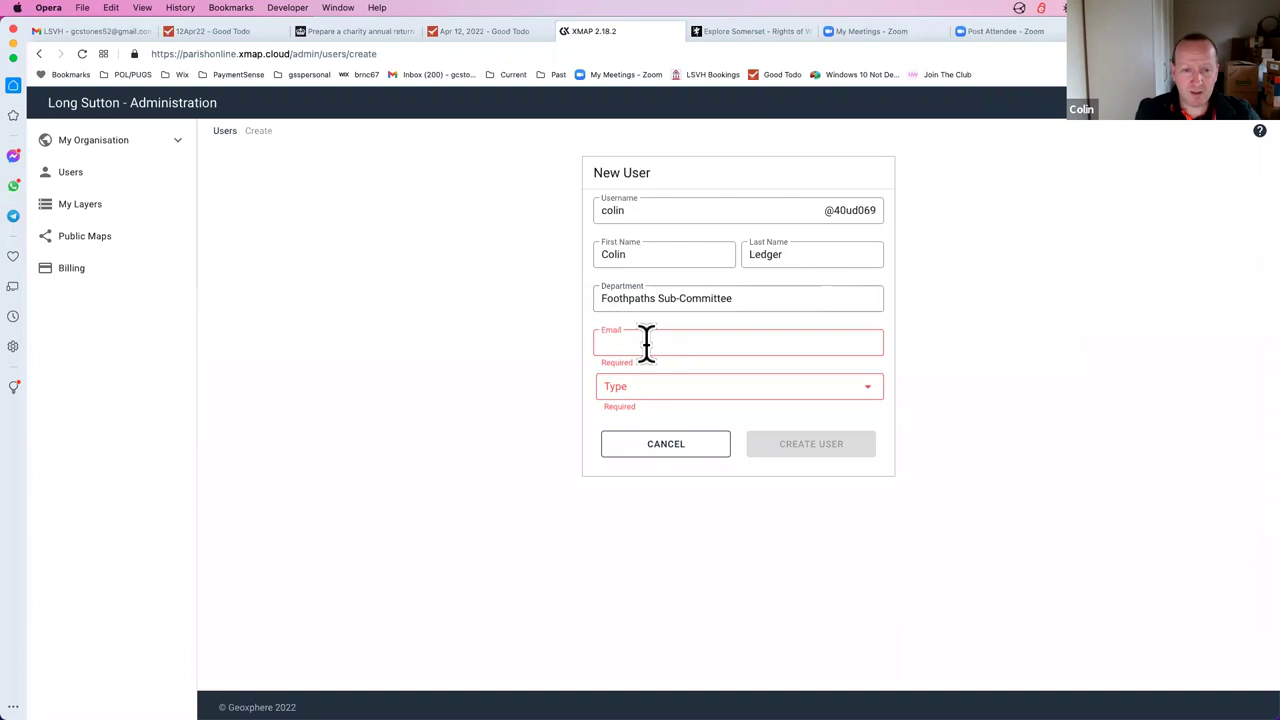
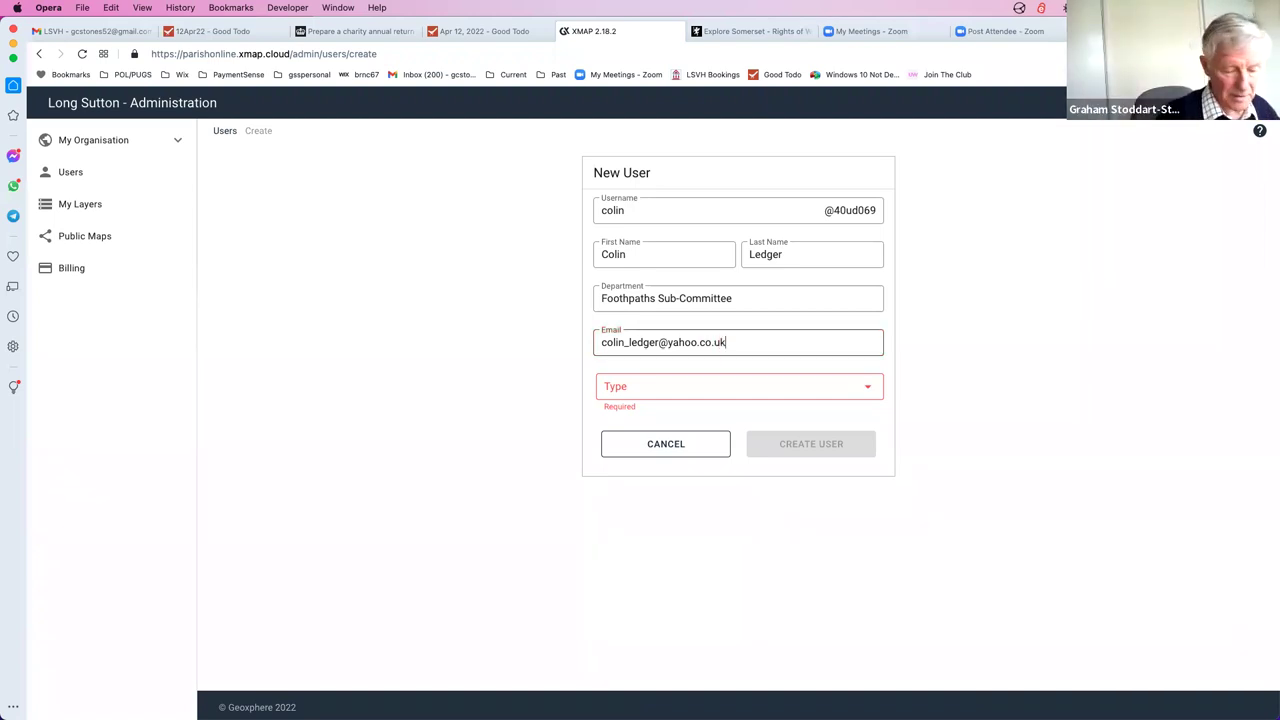
Set the user Type to Data Manager and submit with CREATE USER
{"action": "left_click", "coordinate": [872, 393]}
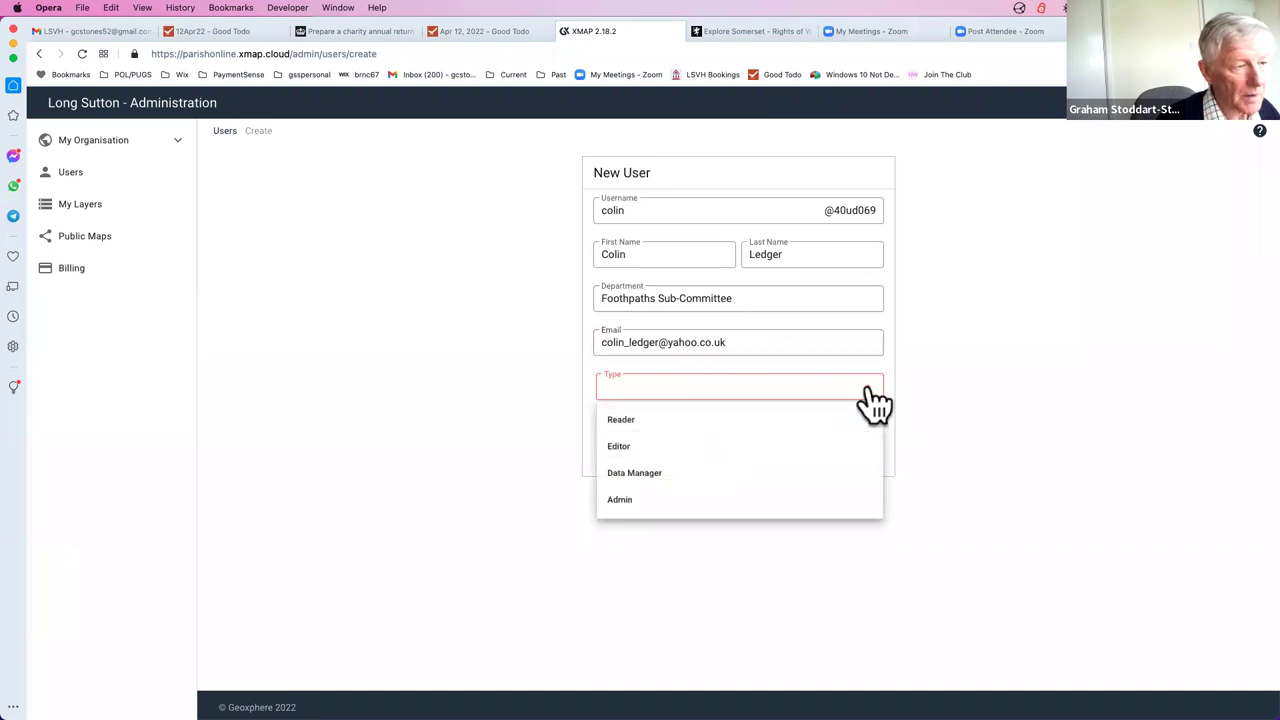
{"action": "left_click", "coordinate": [664, 480]}
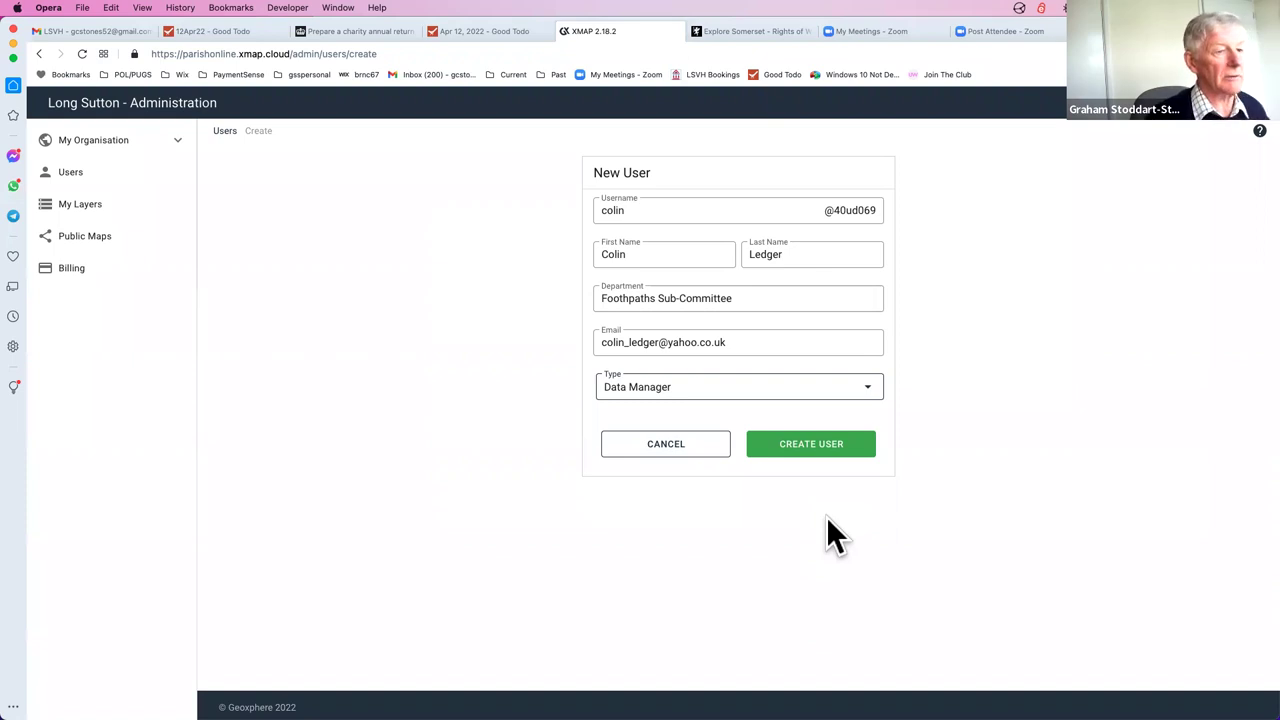
{"action": "left_click", "coordinate": [818, 448]}
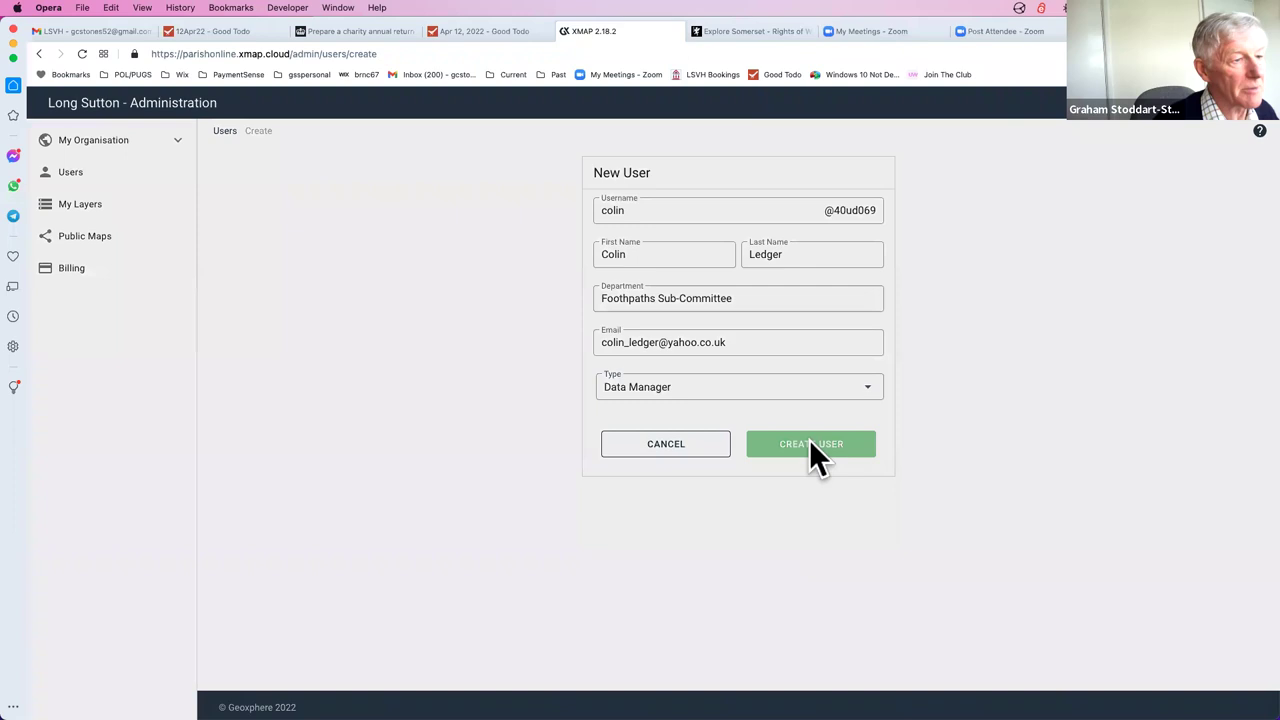
Send the initial email to the new user, then go back to the map
{"action": "left_click", "coordinate": [740, 447]}
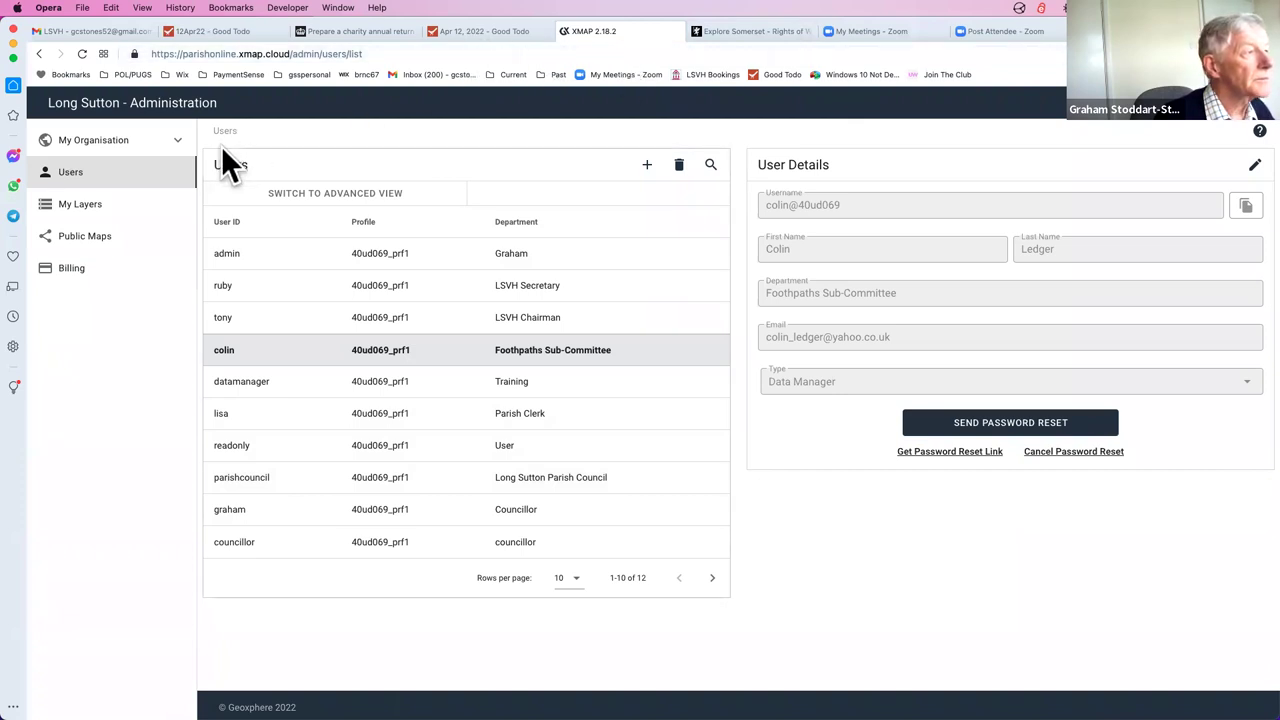
{"action": "left_click", "coordinate": [1205, 133]}
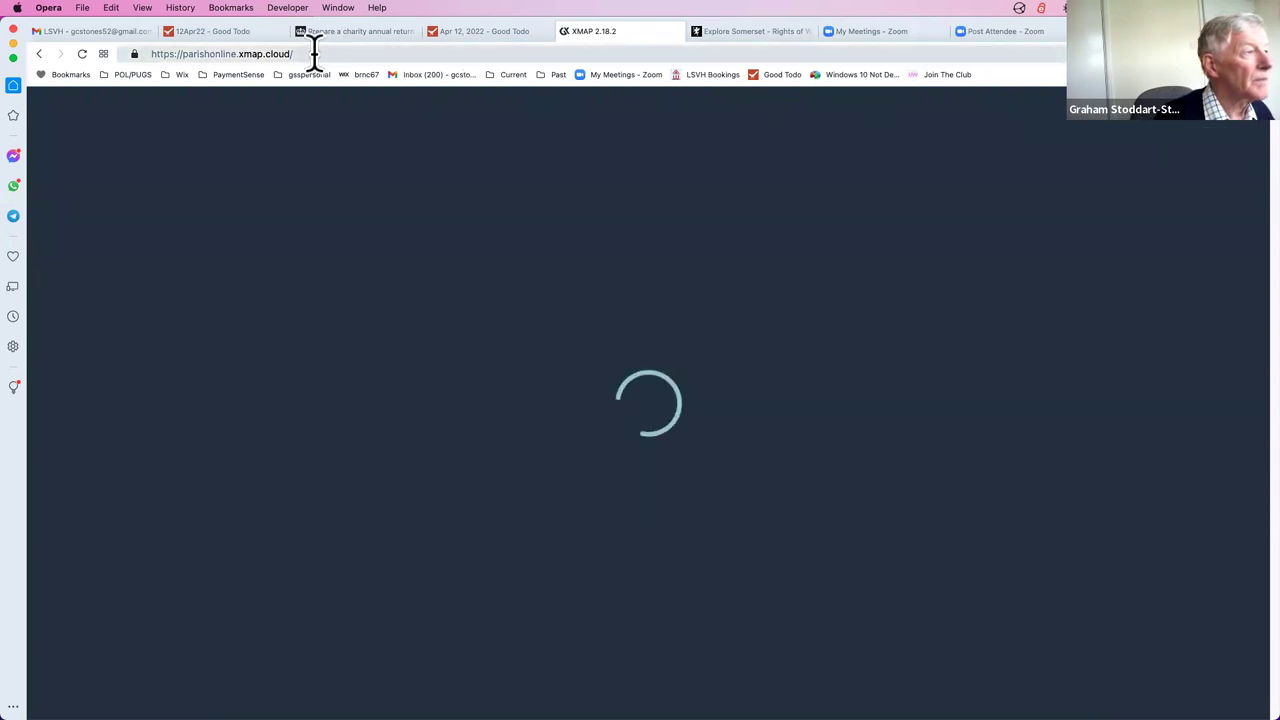
Return to the loaded Long Sutton parish map, dismissing the address bar suggestions
{"action": "left_click_drag", "start_coordinate": [292, 54], "coordinate": [237, 54]}
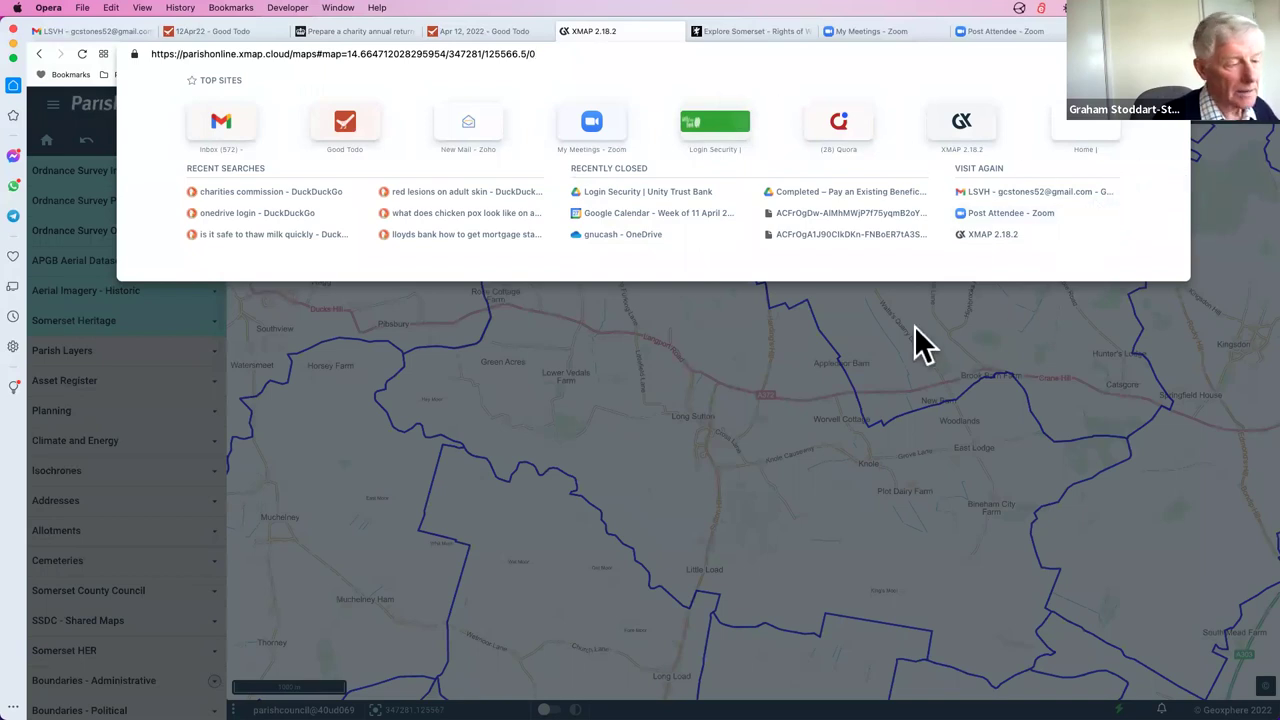
{"action": "left_click", "coordinate": [729, 649]}
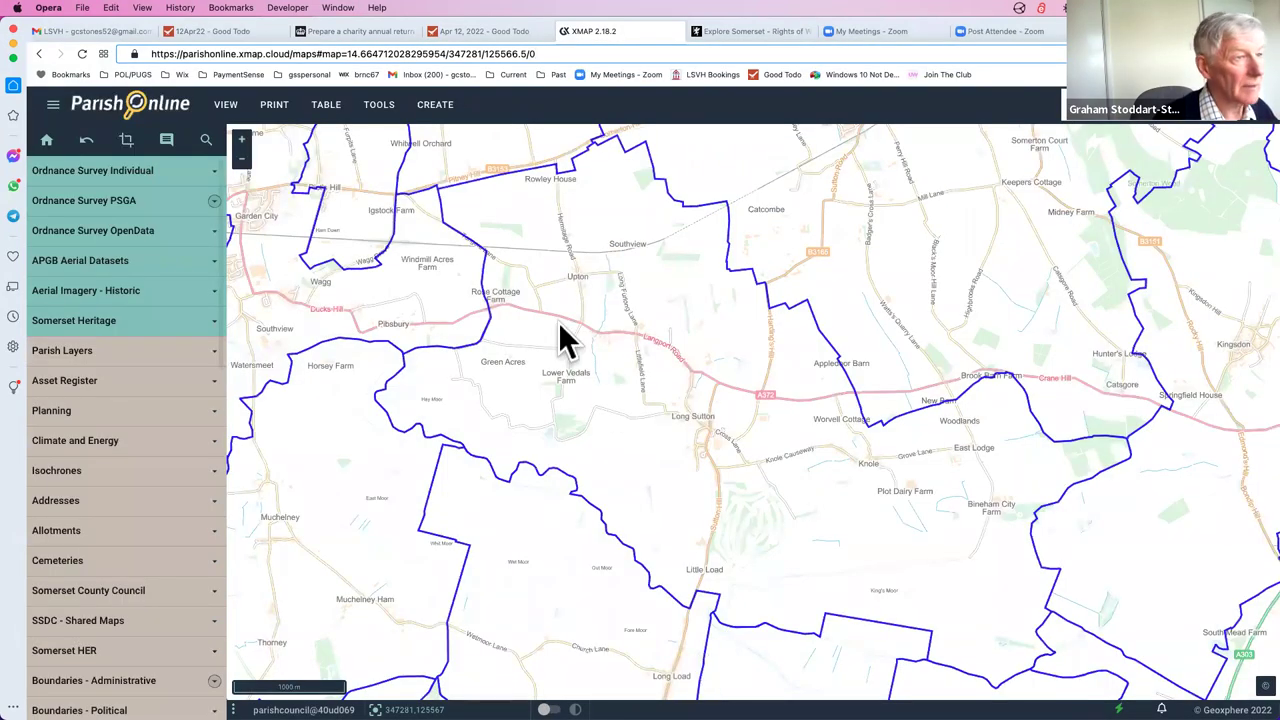
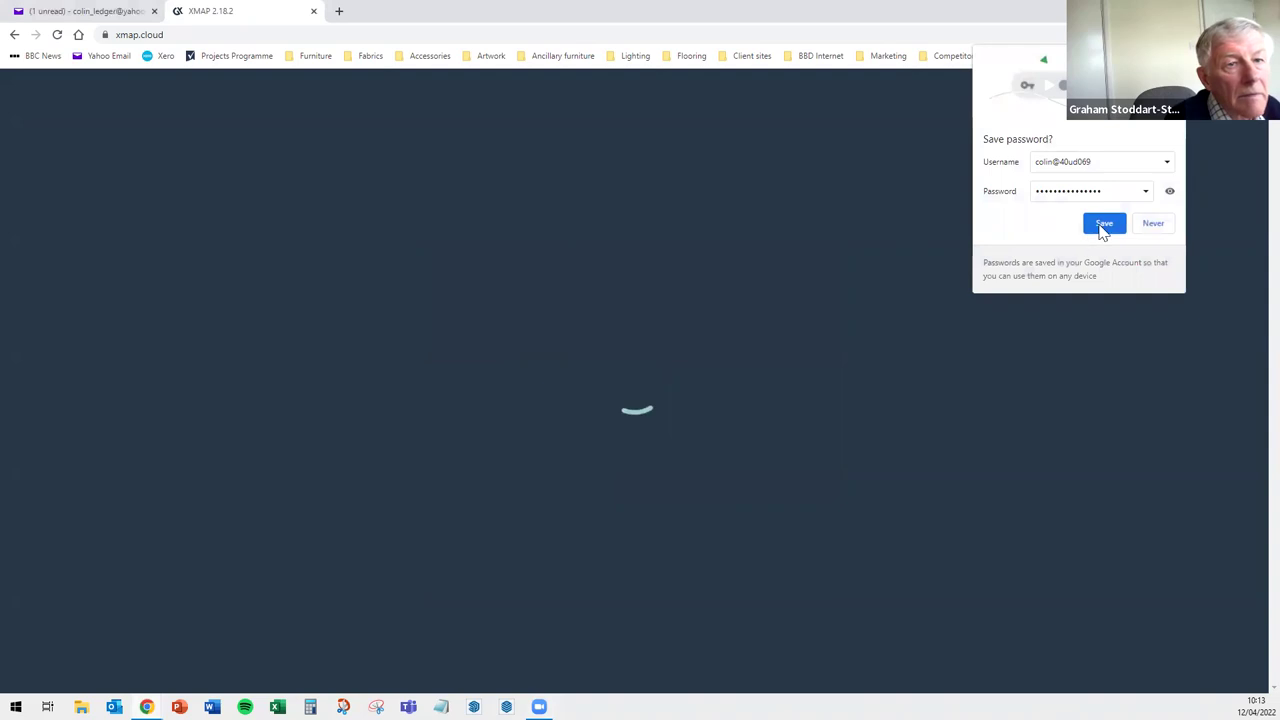
Save the map site's sign-in password in Chrome and close the Yahoo mail tab
{"action": "left_click", "coordinate": [1101, 223]}
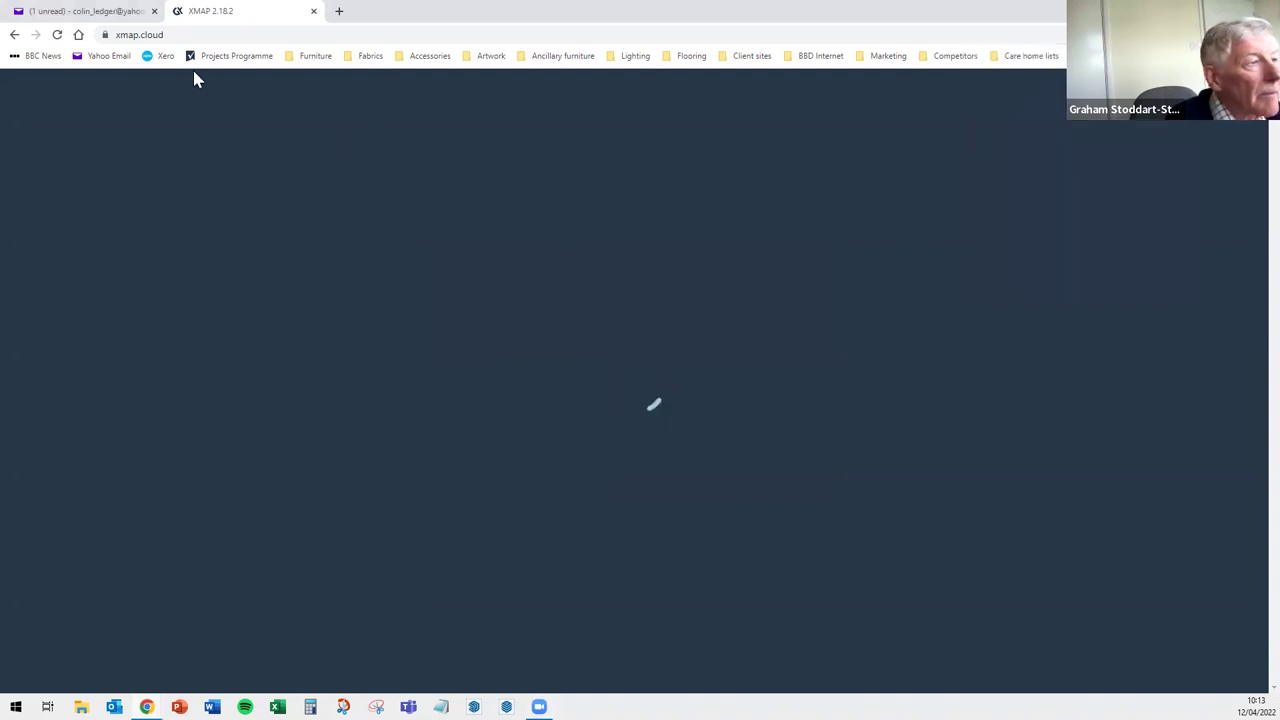
{"action": "left_click", "coordinate": [154, 11]}
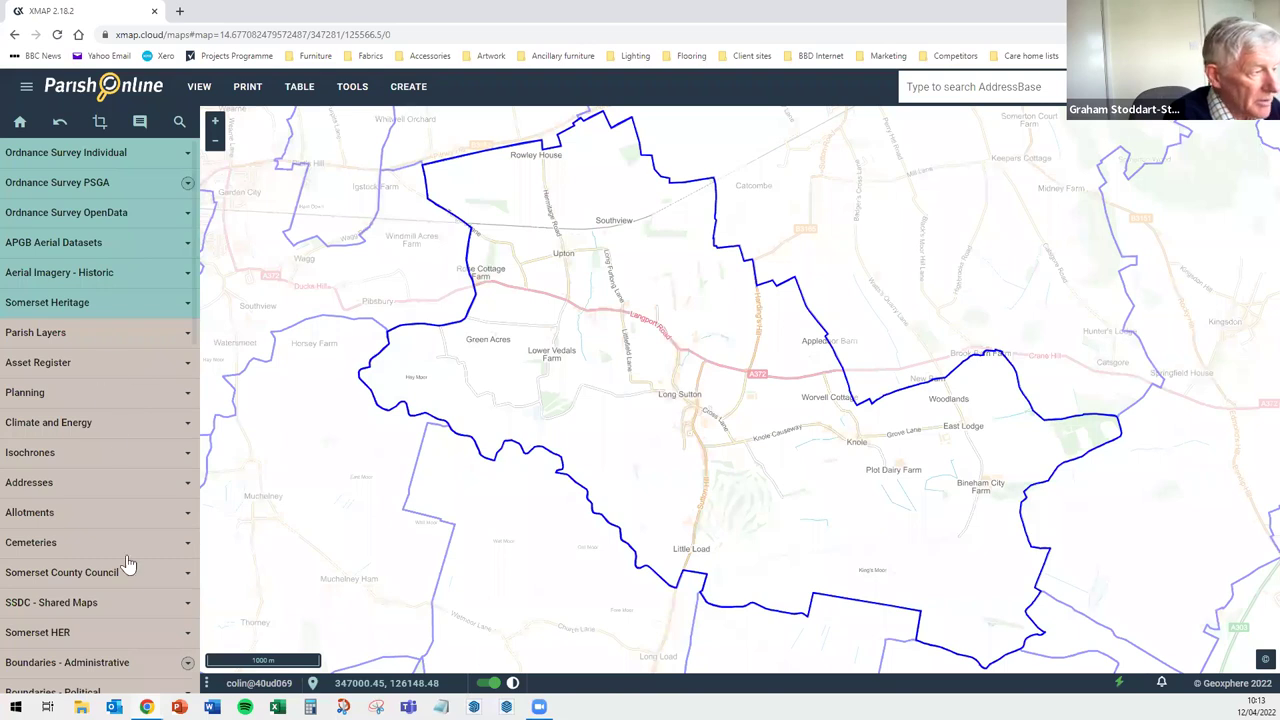
Expand Boundaries - Administrative and switch off the Parish layer
{"action": "scroll", "coordinate": [110, 480], "scroll_direction": "down", "scroll_amount": 2}
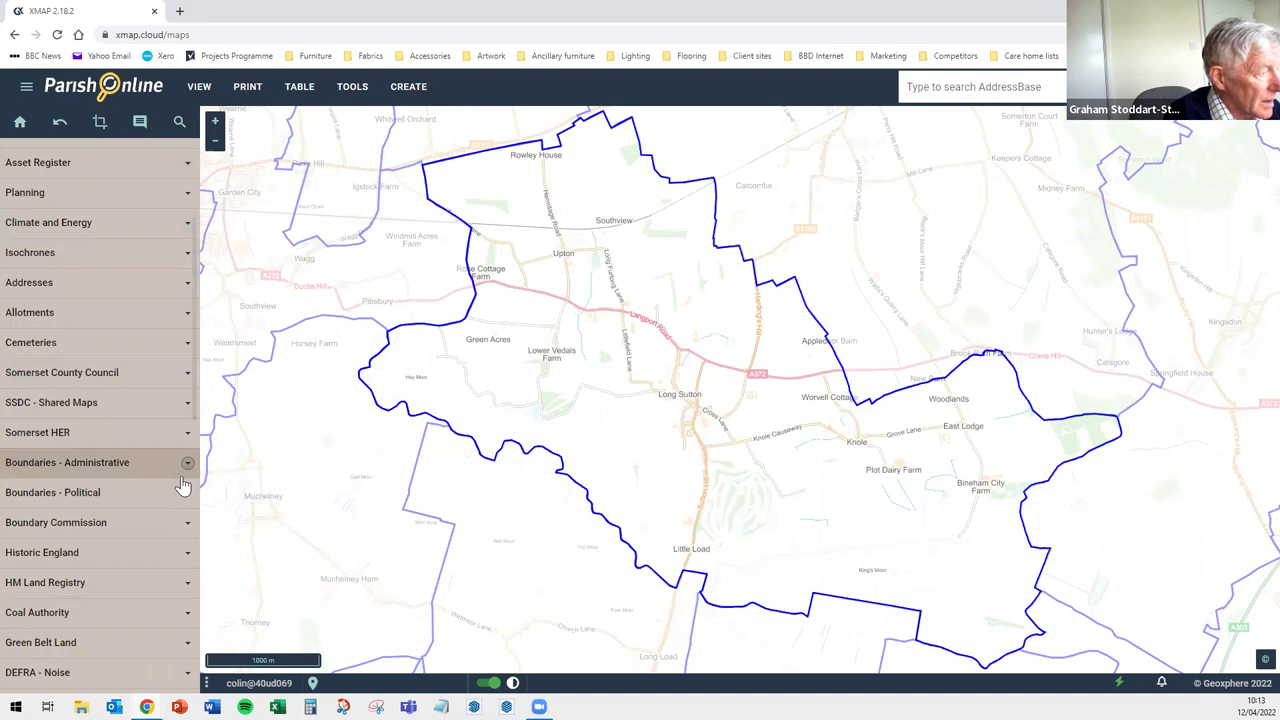
{"action": "left_click", "coordinate": [183, 475]}
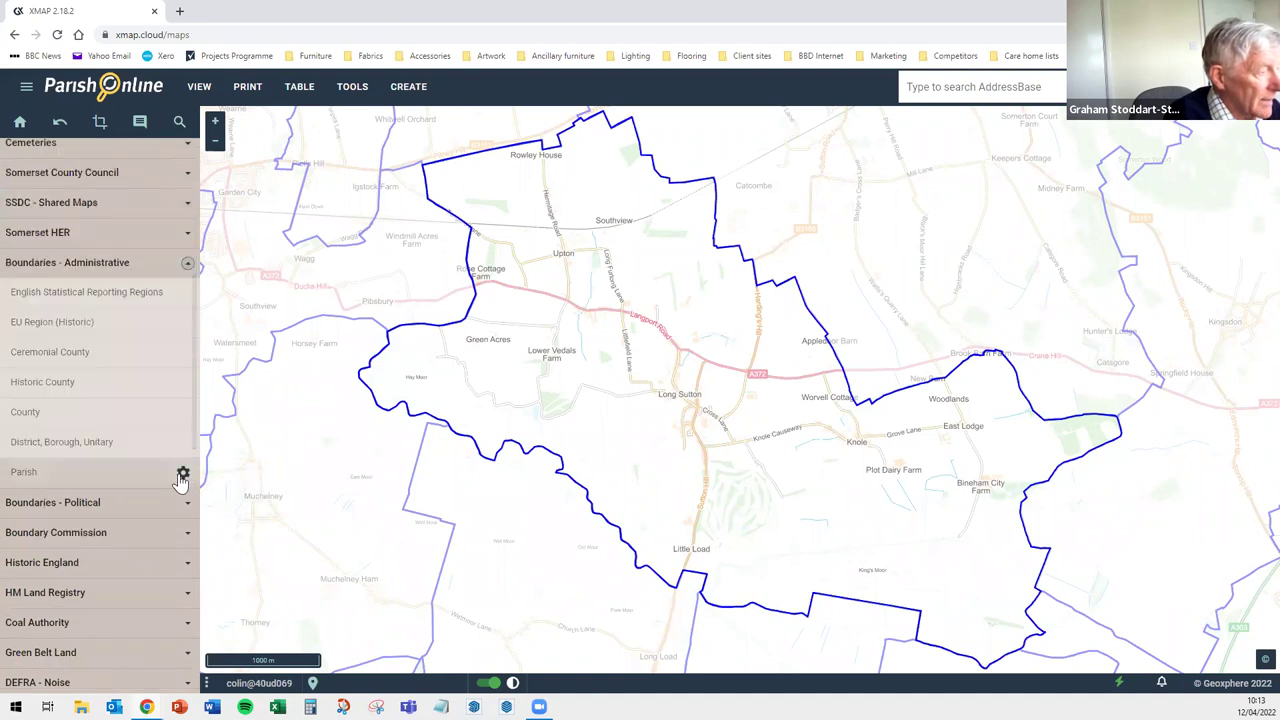
{"action": "left_click", "coordinate": [183, 475]}
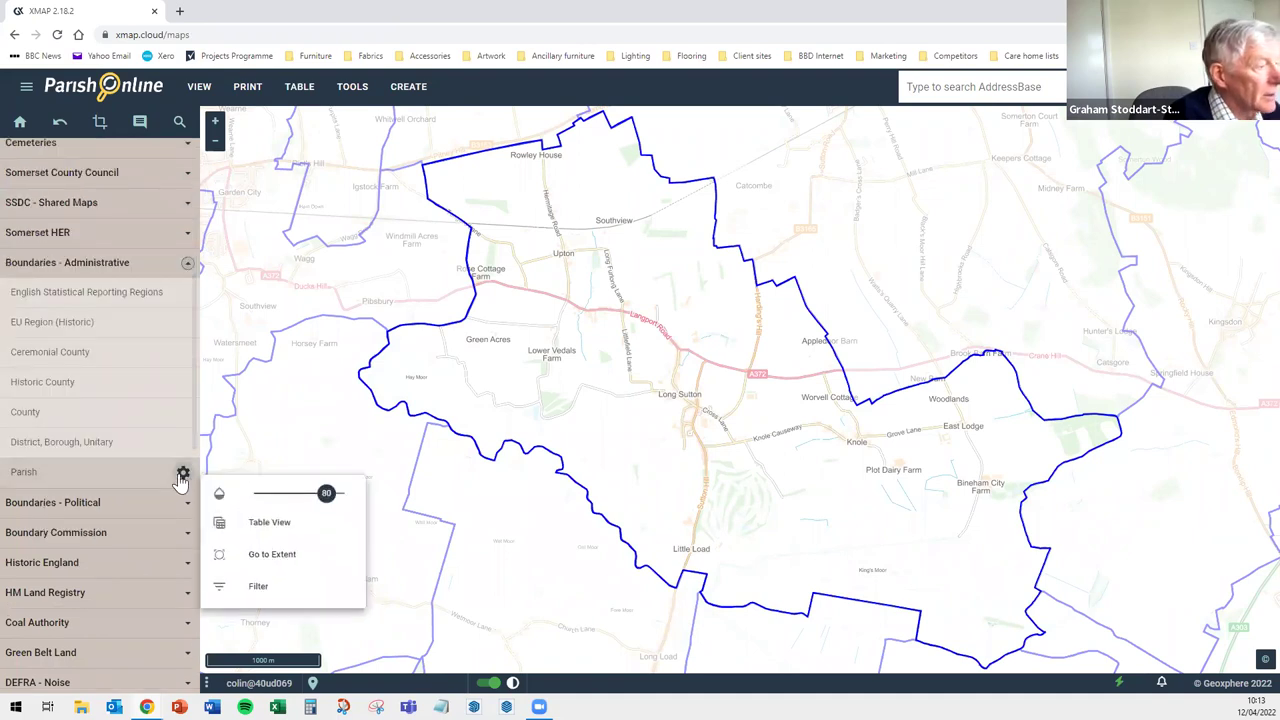
{"action": "left_click", "coordinate": [125, 483]}
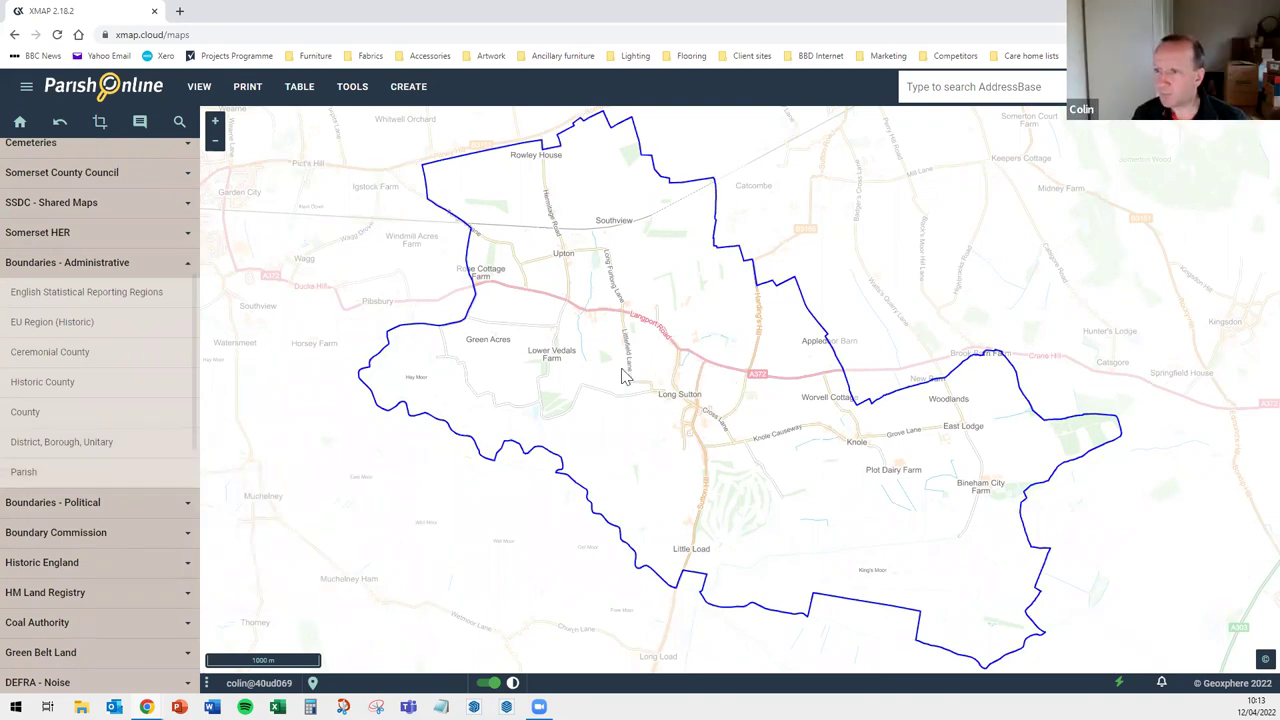
Pan the map to recentre the parish outline
{"action": "left_click_drag", "start_coordinate": [626, 370], "coordinate": [573, 360]}
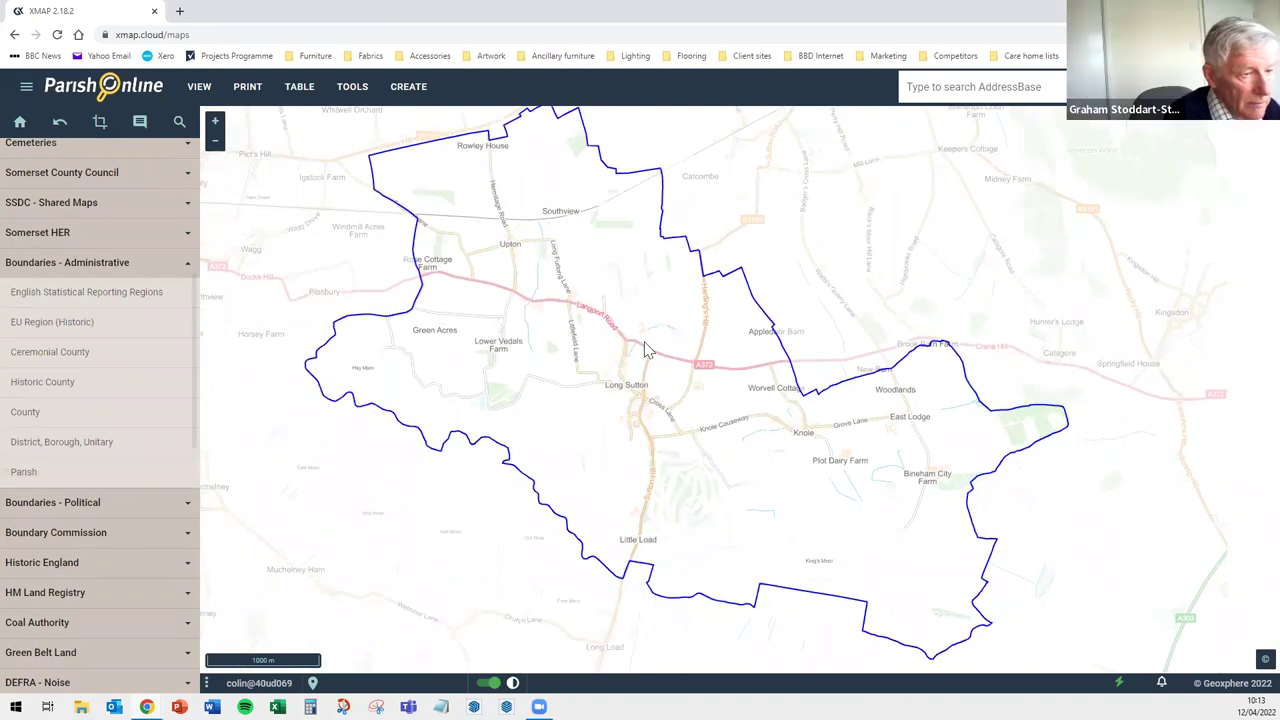
{"action": "left_click_drag", "start_coordinate": [646, 344], "coordinate": [646, 352]}
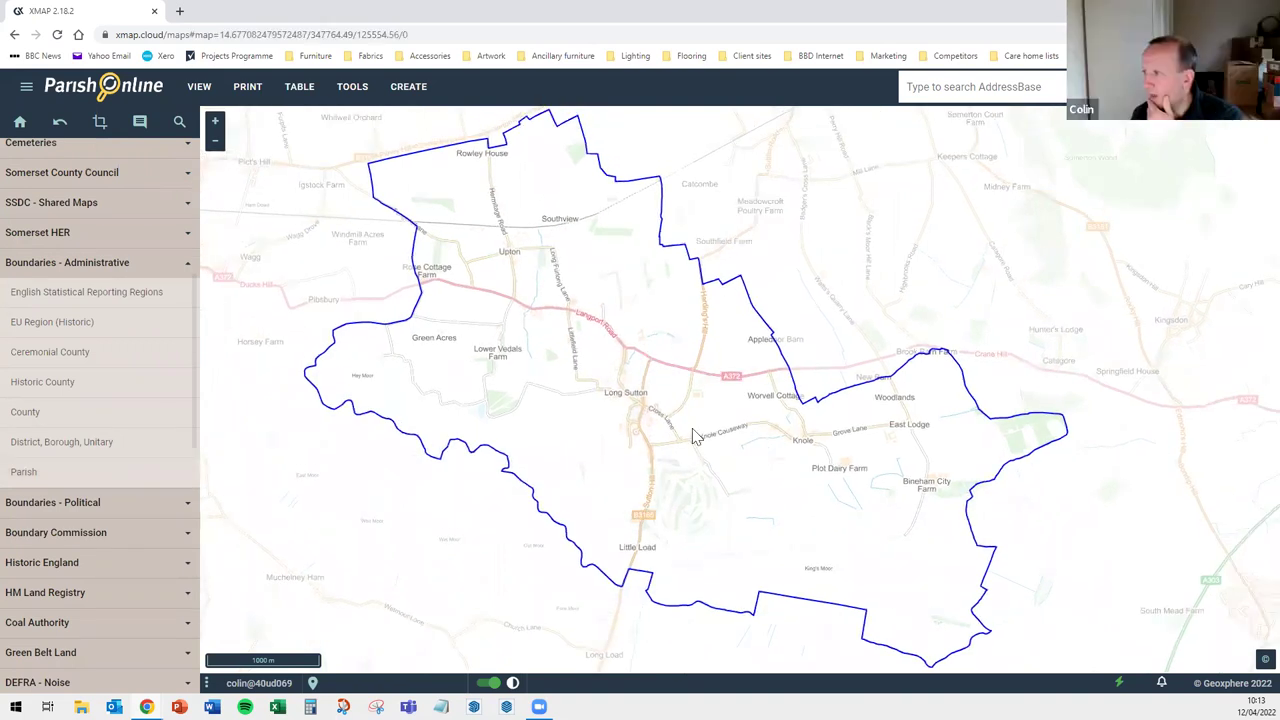
{"action": "left_click_drag", "start_coordinate": [680, 446], "coordinate": [640, 440]}
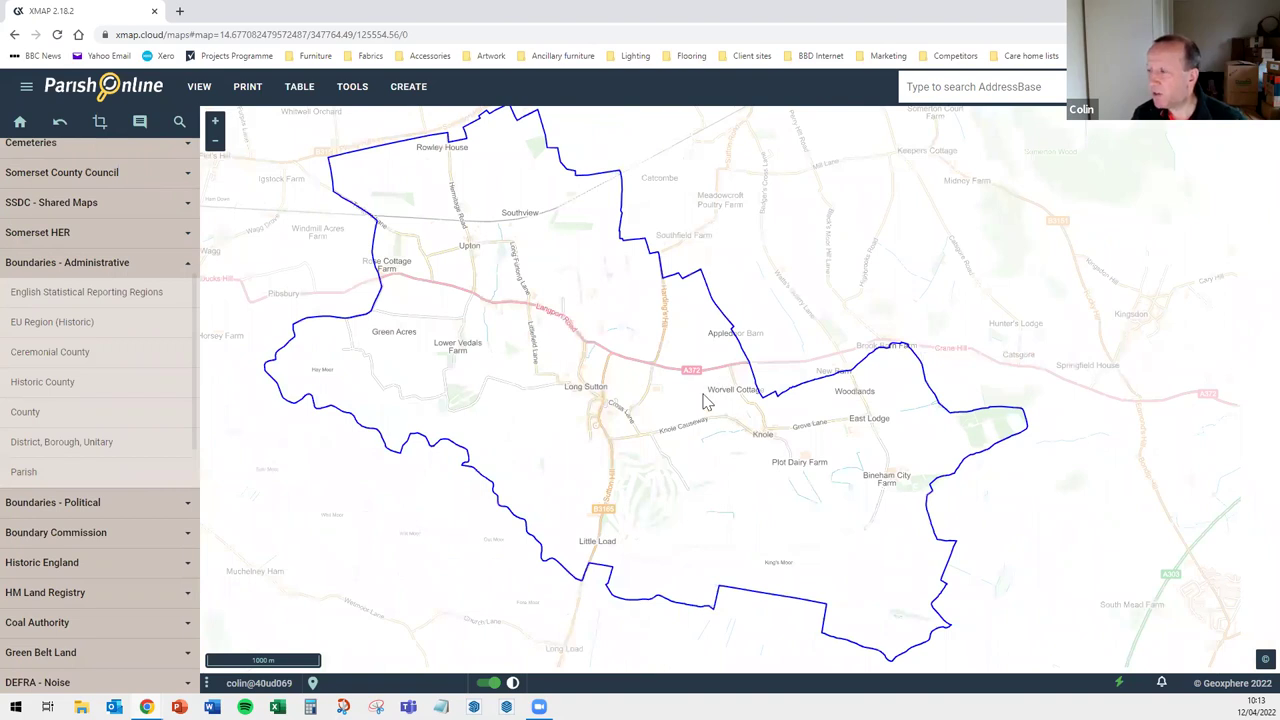
{"action": "left_click_drag", "start_coordinate": [752, 426], "coordinate": [726, 428]}
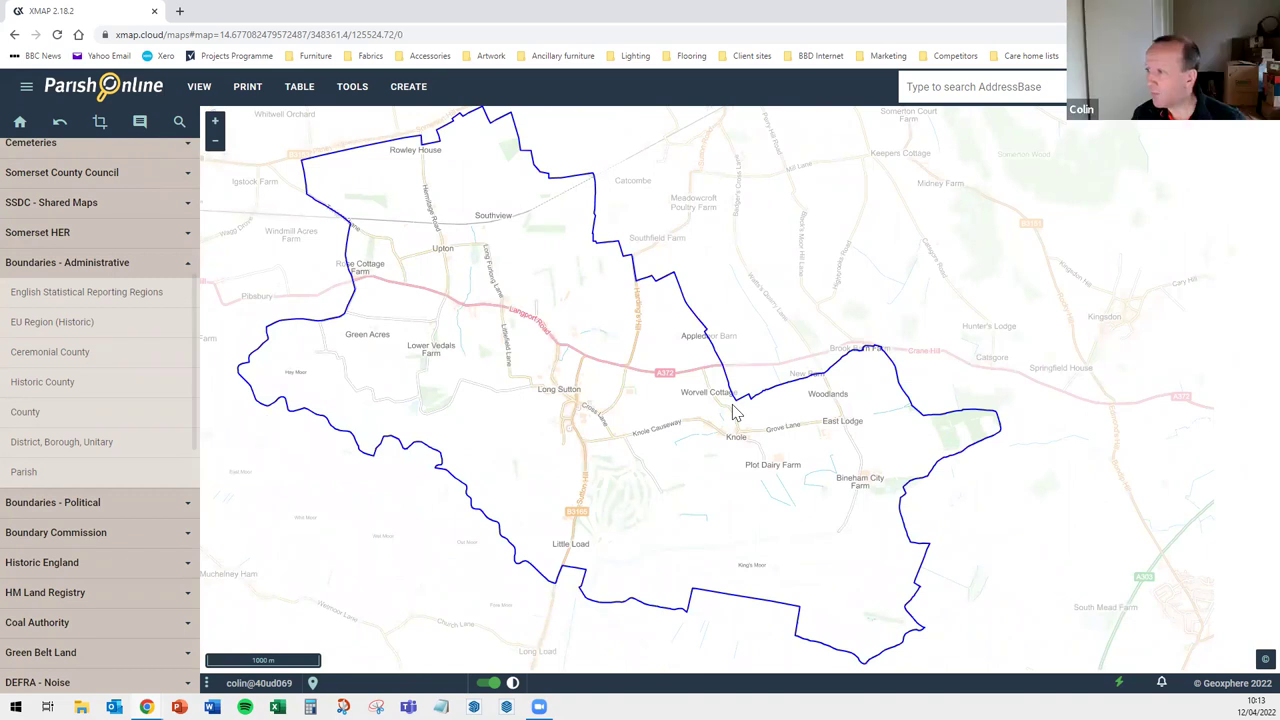
Zoom out to the whole parish, then back in on Knole
{"action": "scroll", "coordinate": [733, 410], "scroll_direction": "up", "scroll_amount": 2}
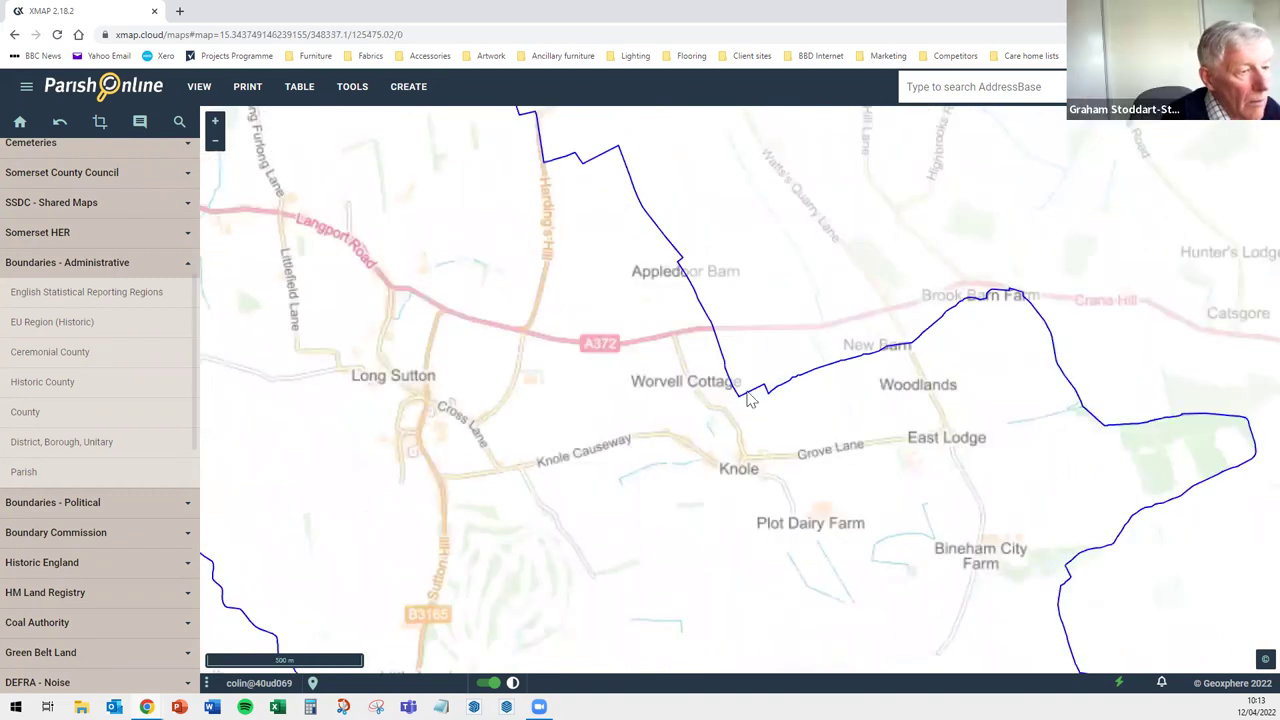
{"action": "scroll", "coordinate": [872, 422], "scroll_direction": "down", "scroll_amount": 2}
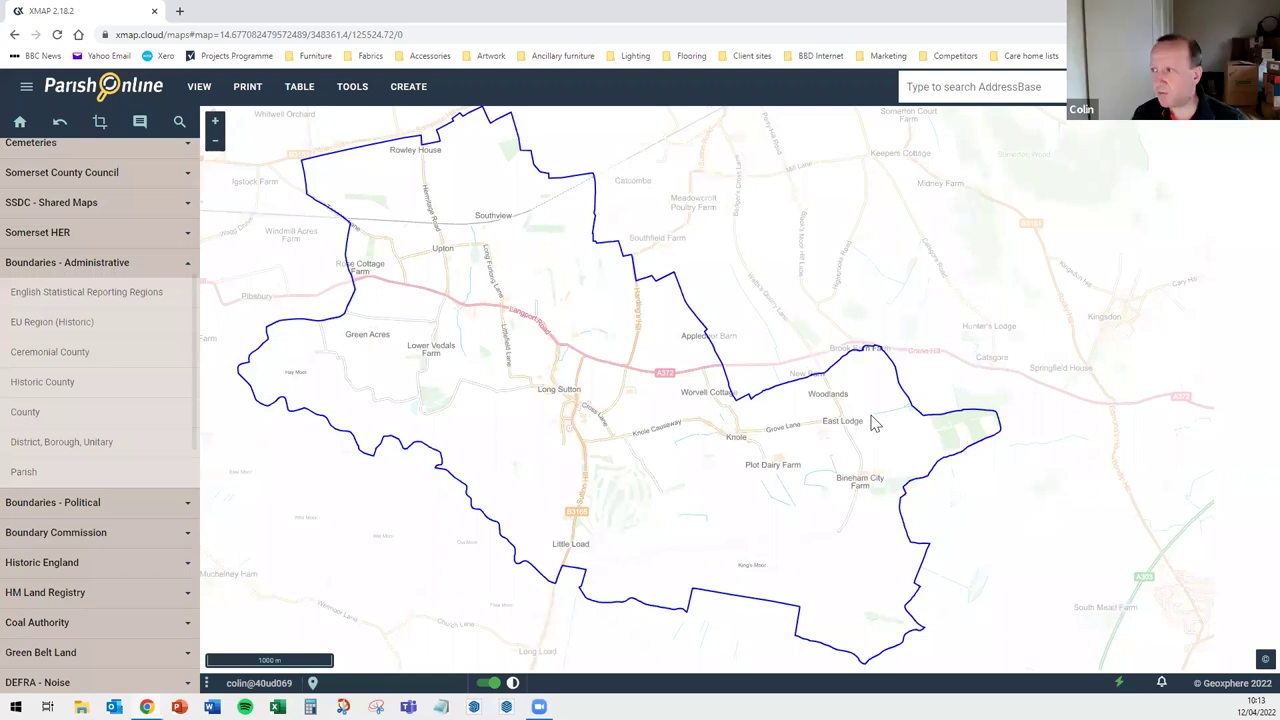
{"action": "scroll", "coordinate": [872, 422], "scroll_direction": "down", "scroll_amount": 1}
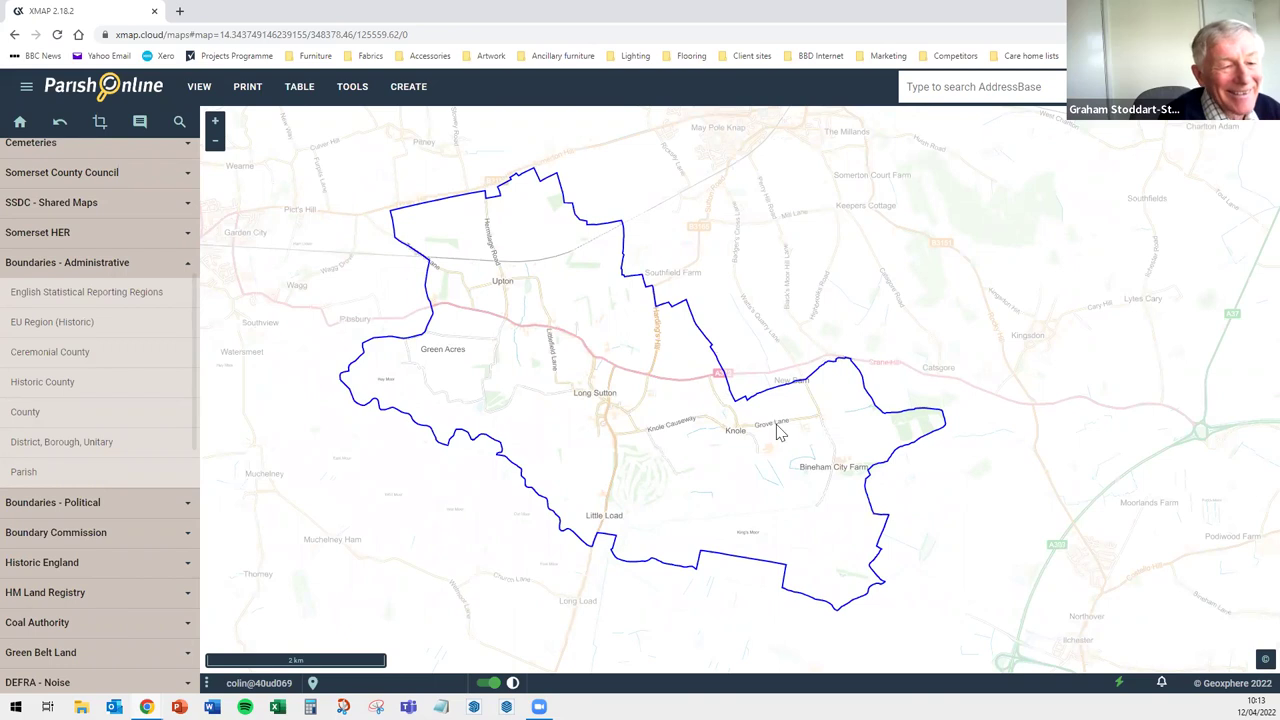
{"action": "scroll", "coordinate": [710, 315], "scroll_direction": "up", "scroll_amount": 1}
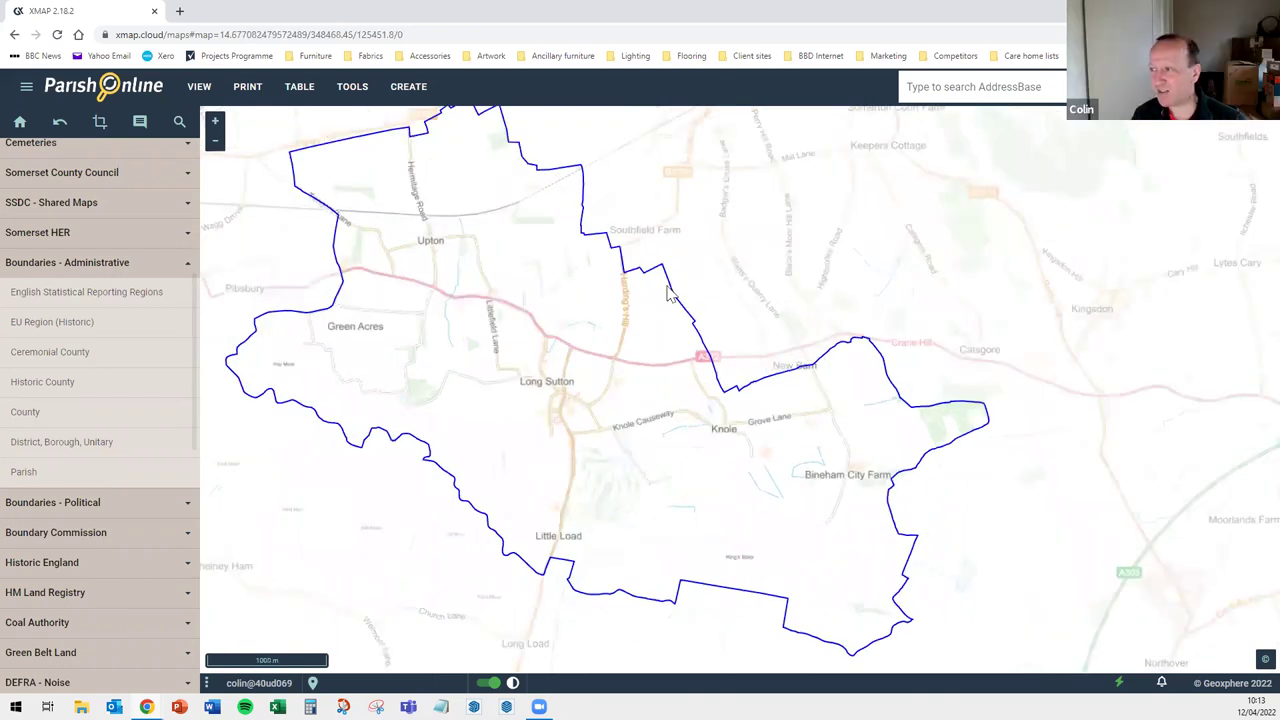
{"action": "scroll", "coordinate": [507, 190], "scroll_direction": "up", "scroll_amount": 1}
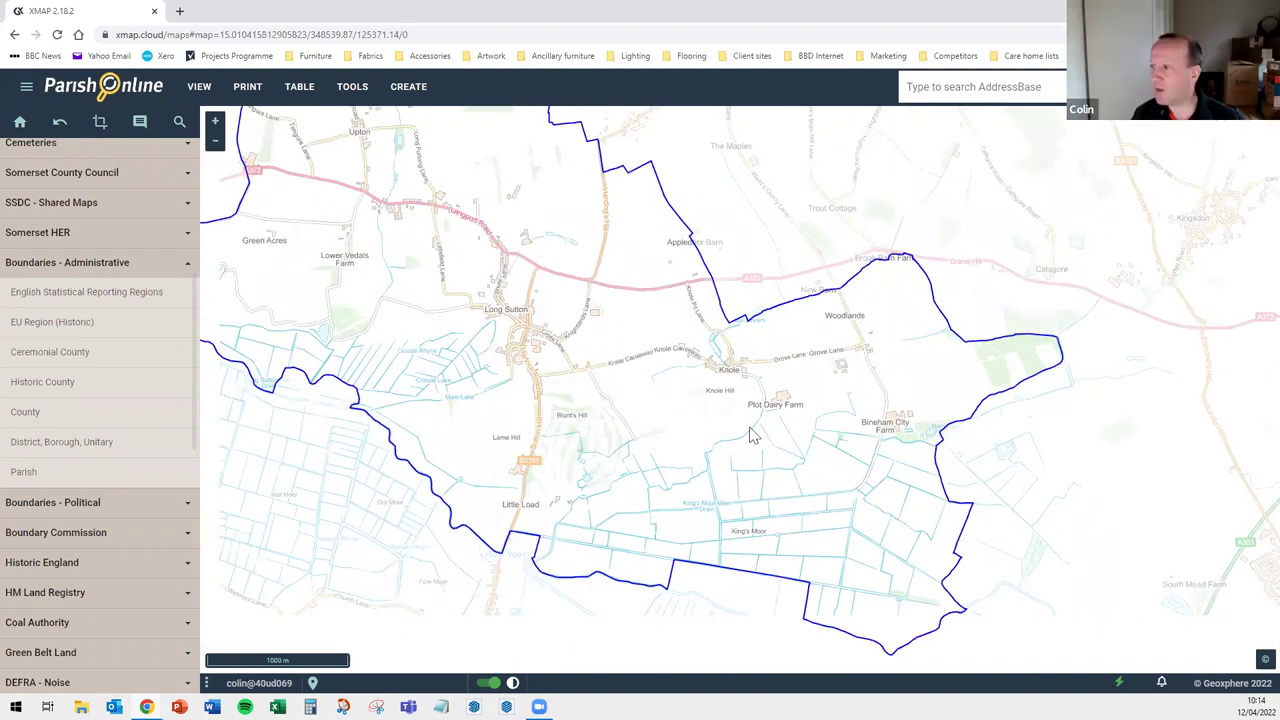
{"action": "scroll", "coordinate": [800, 443], "scroll_direction": "down", "scroll_amount": 1}
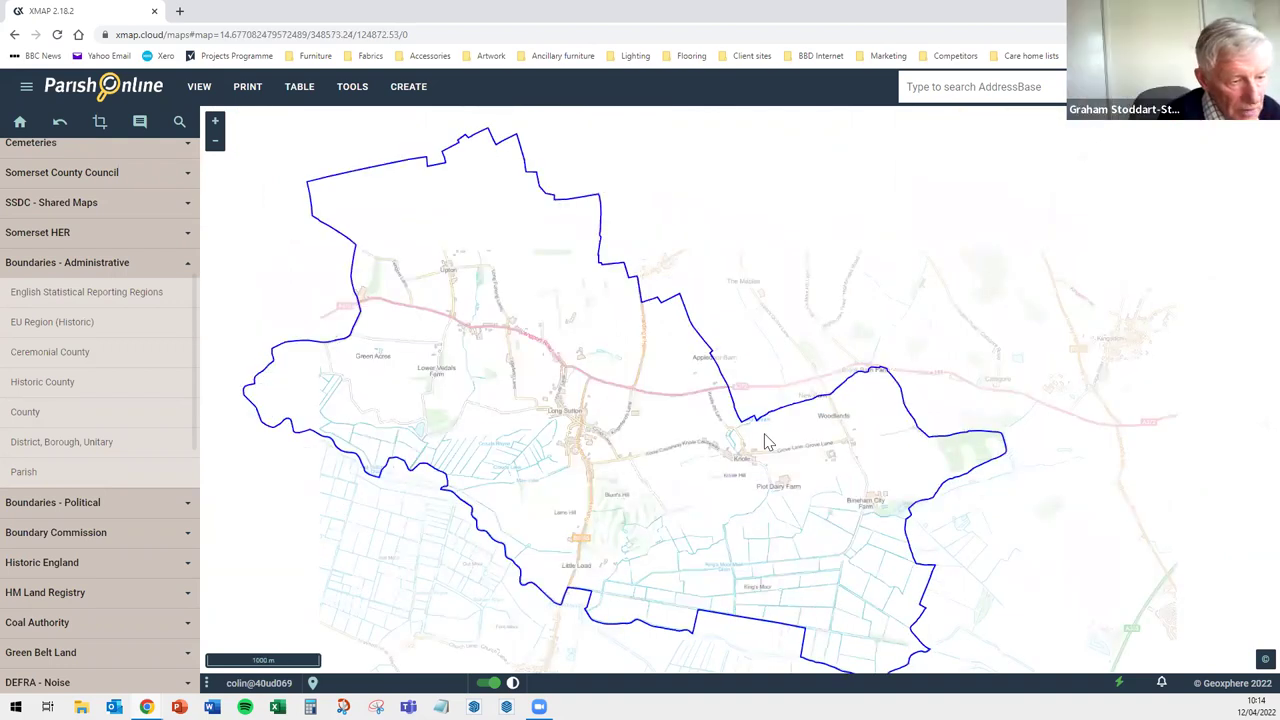
{"action": "scroll", "coordinate": [766, 441], "scroll_direction": "up", "scroll_amount": 2}
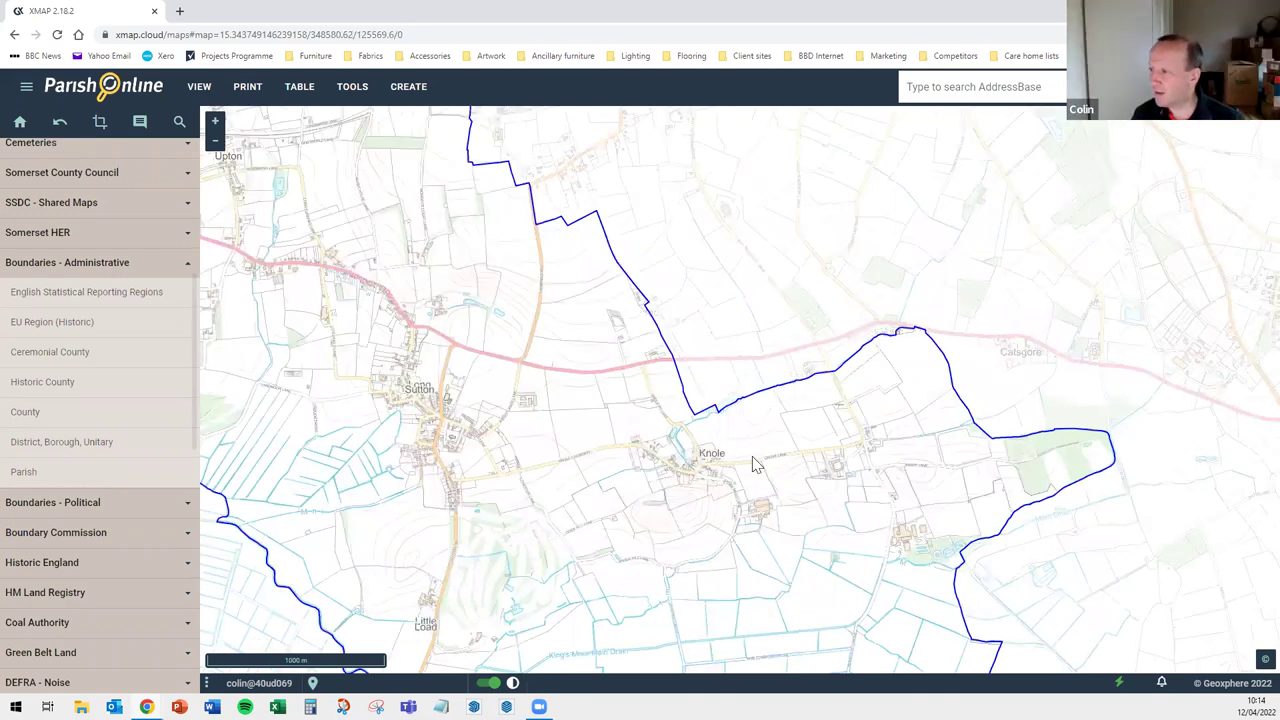
{"action": "scroll", "coordinate": [728, 430], "scroll_direction": "down", "scroll_amount": 1}
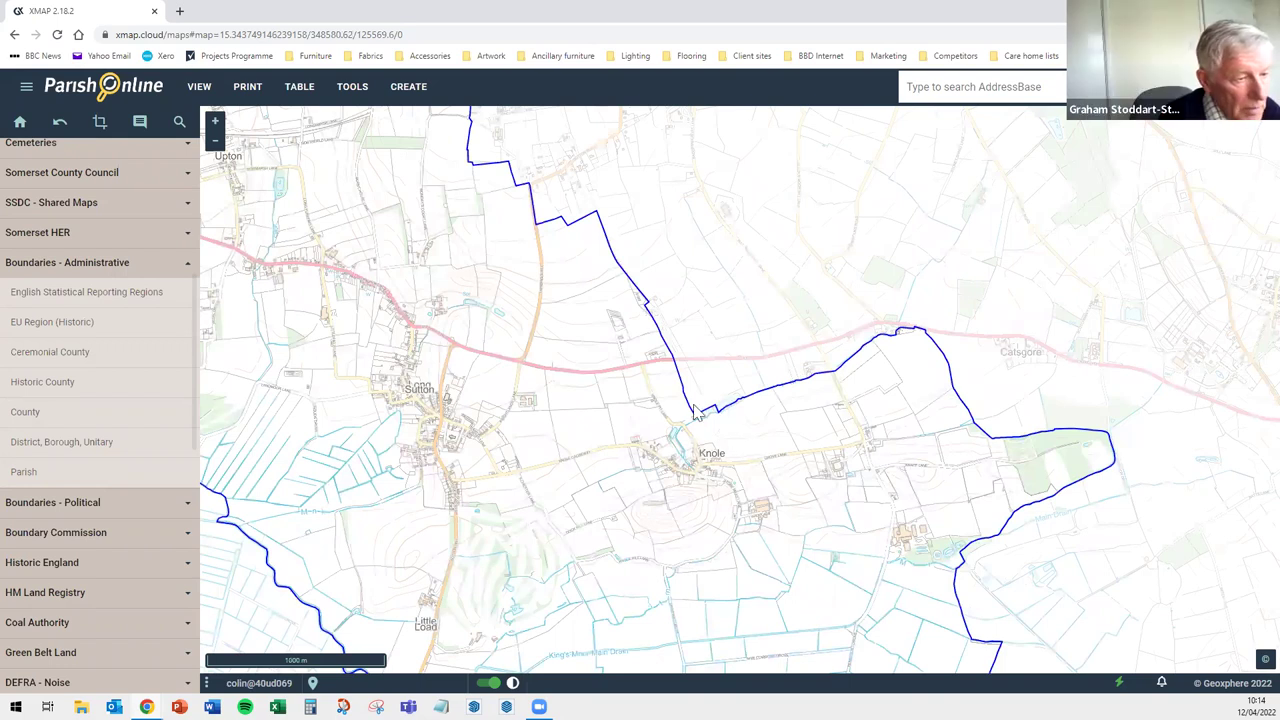
{"action": "scroll", "coordinate": [714, 430], "scroll_direction": "up", "scroll_amount": 1}
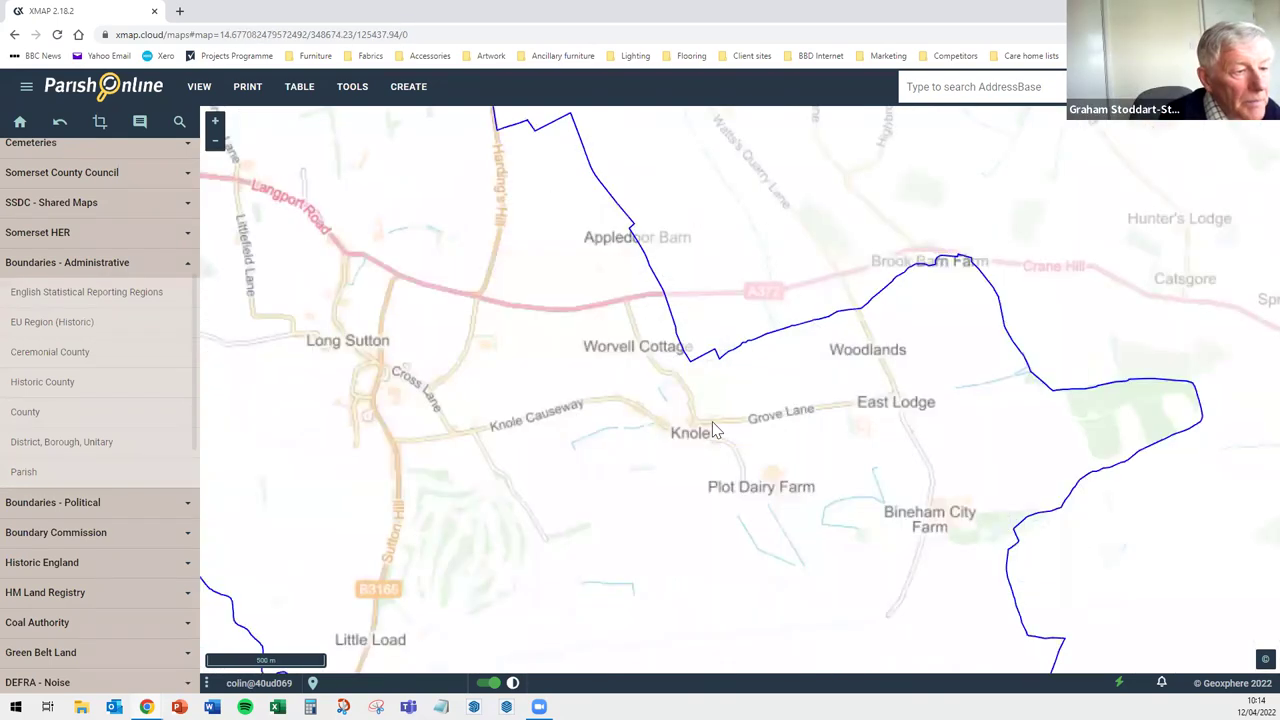
{"action": "scroll", "coordinate": [714, 430], "scroll_direction": "up", "scroll_amount": 3}
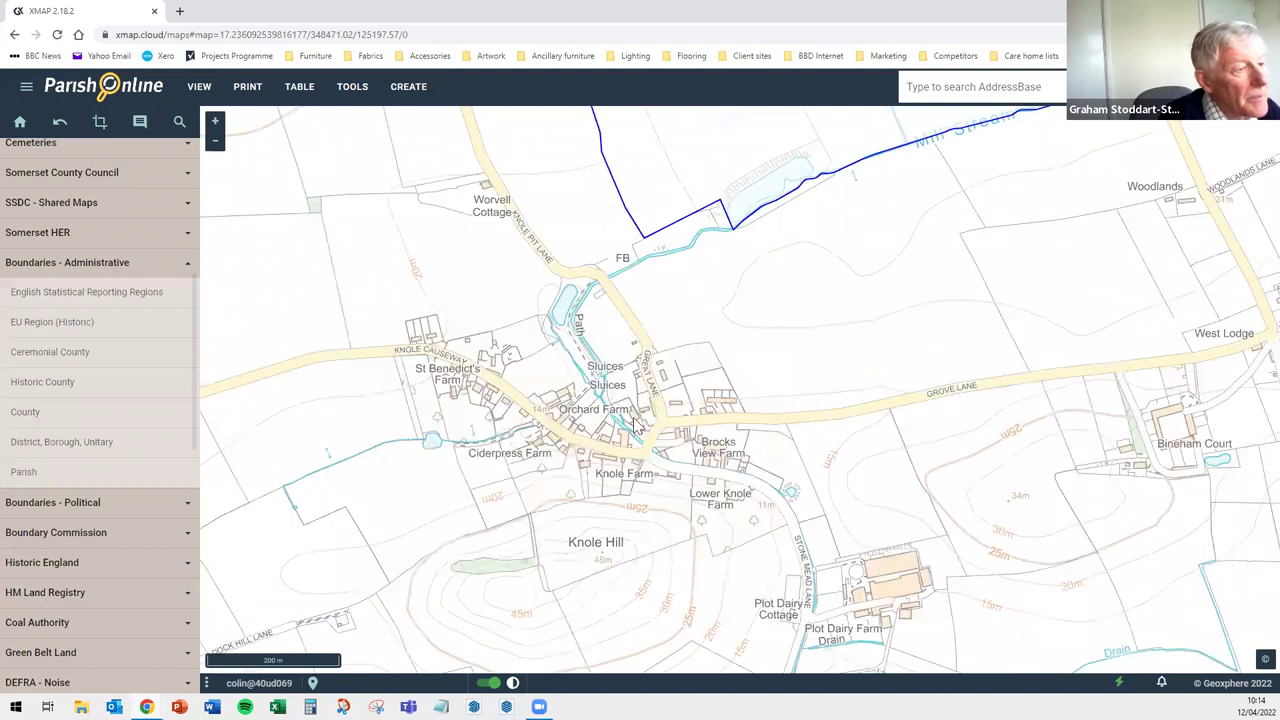
Zoom to central Knole at house level around Charnwood, Bennetts Orchard and Stone Mead Lane
{"action": "scroll", "coordinate": [634, 420], "scroll_direction": "up", "scroll_amount": 2}
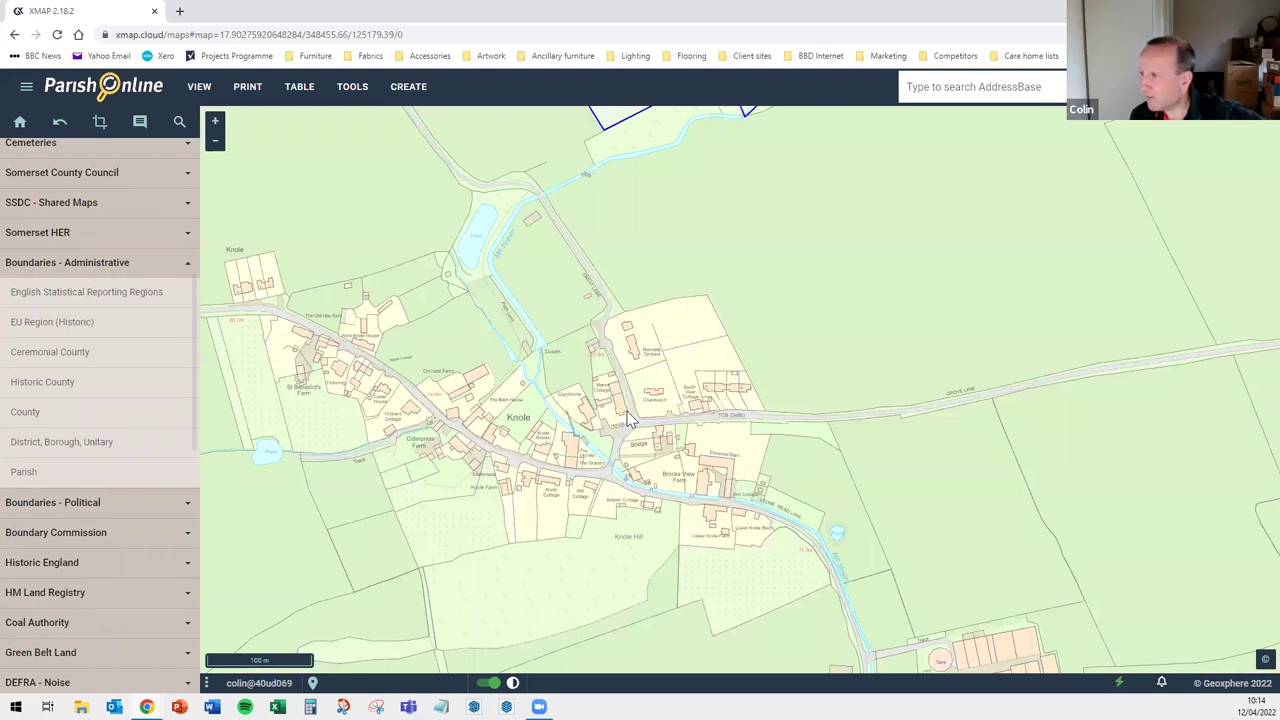
{"action": "scroll", "coordinate": [630, 420], "scroll_direction": "up", "scroll_amount": 1}
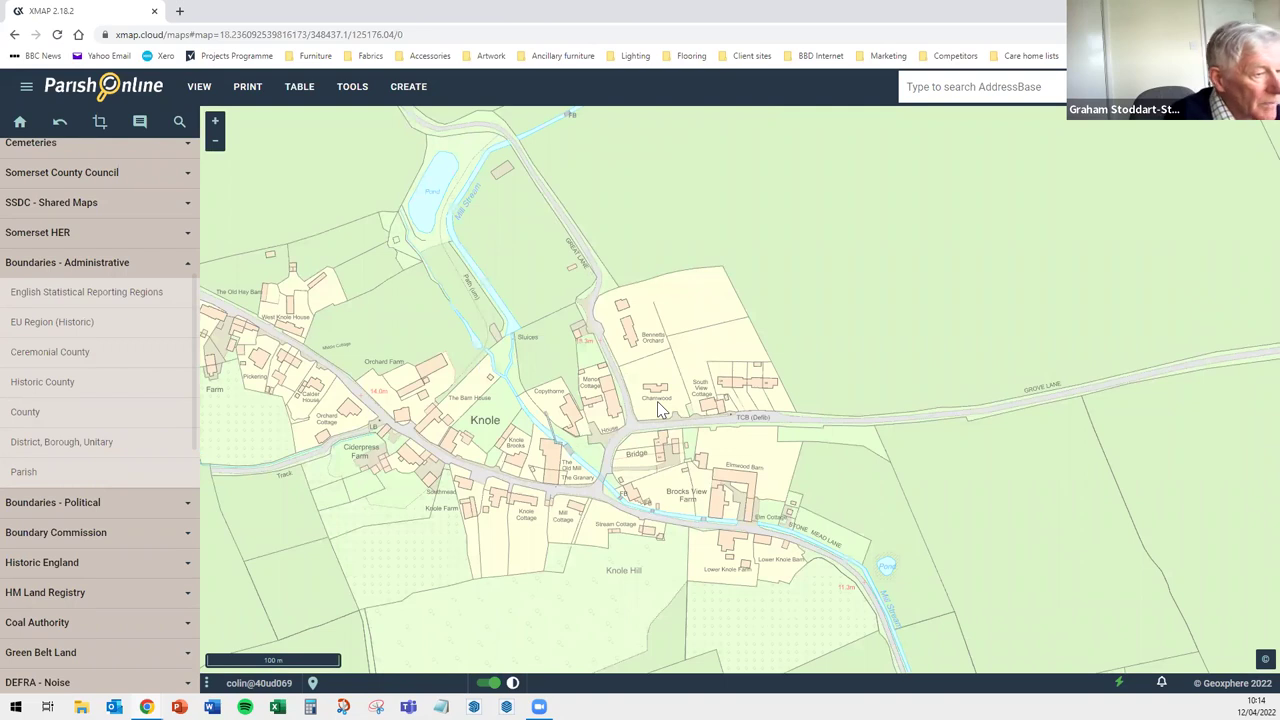
{"action": "scroll", "coordinate": [657, 409], "scroll_direction": "up", "scroll_amount": 2}
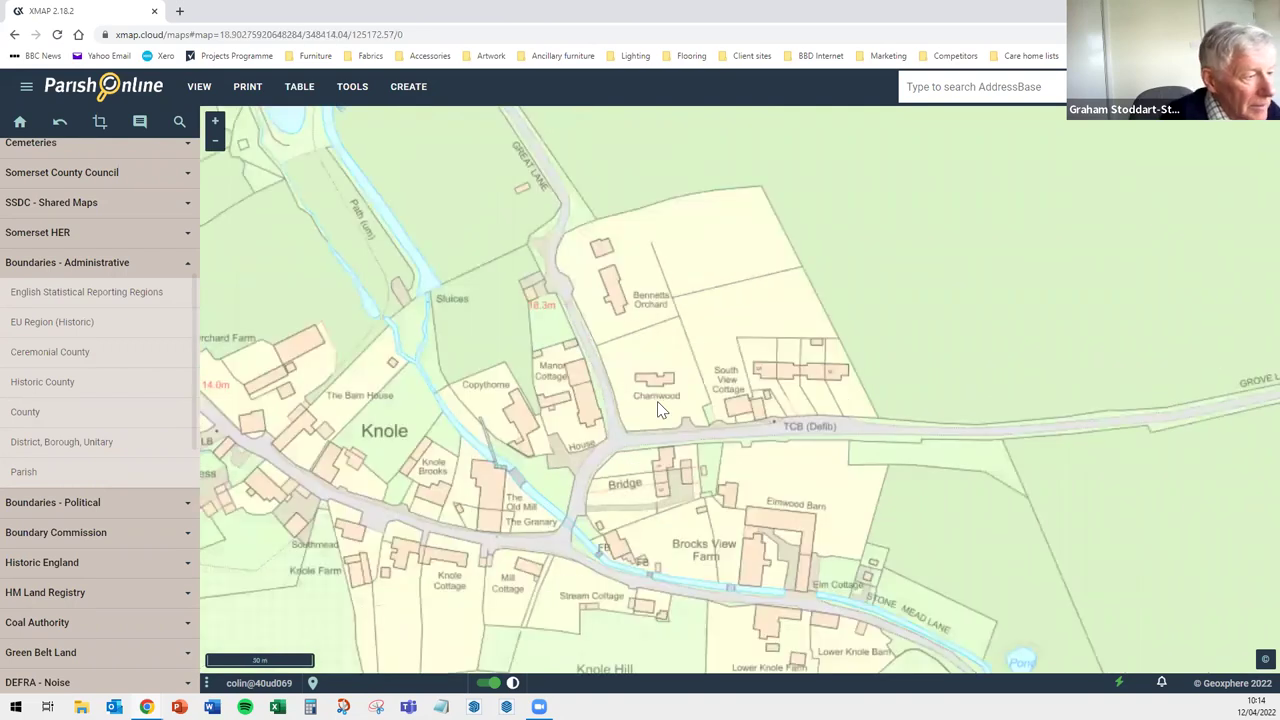
{"action": "scroll", "coordinate": [658, 405], "scroll_direction": "up", "scroll_amount": 2}
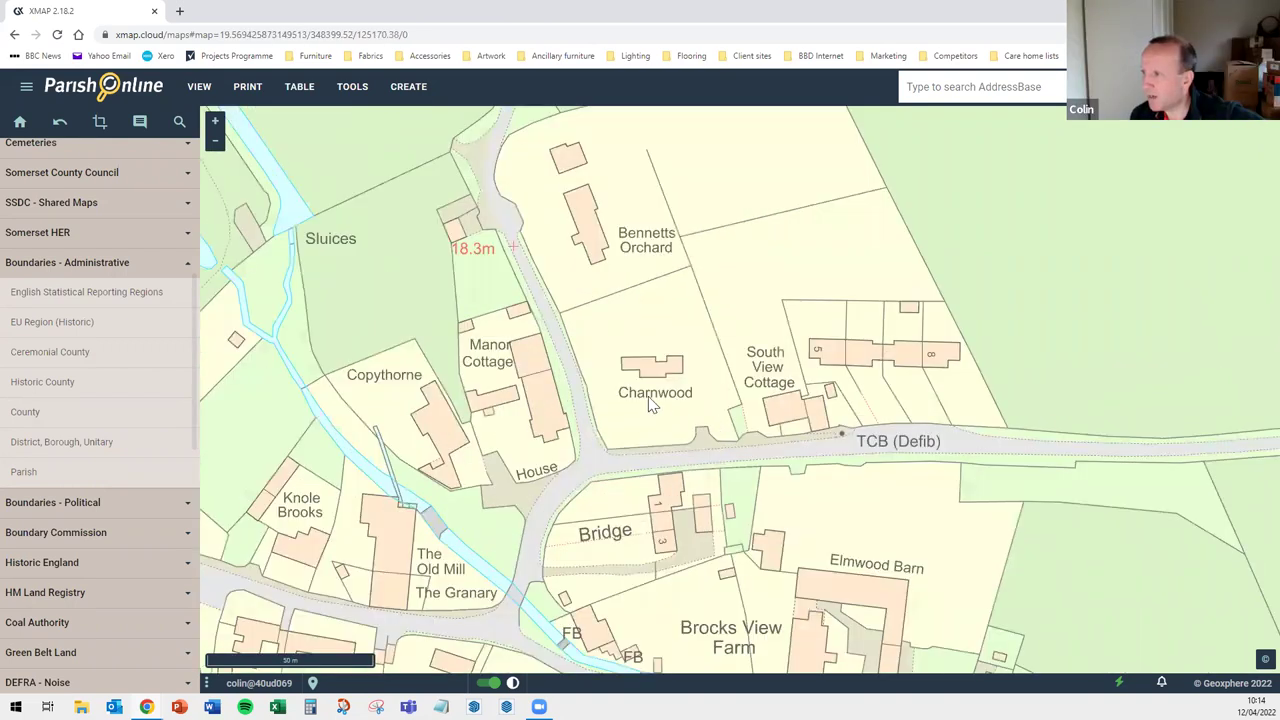
{"action": "scroll", "coordinate": [640, 260], "scroll_direction": "up", "scroll_amount": 2}
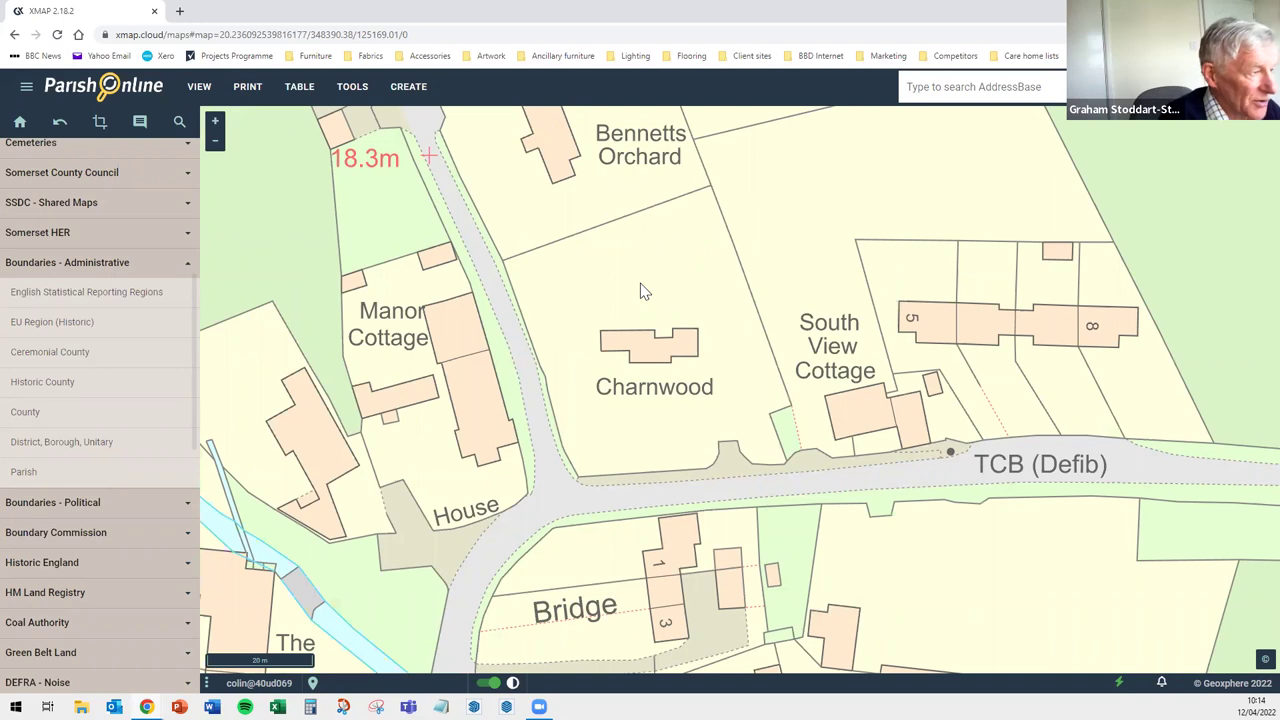
{"action": "scroll", "coordinate": [643, 290], "scroll_direction": "down", "scroll_amount": 1}
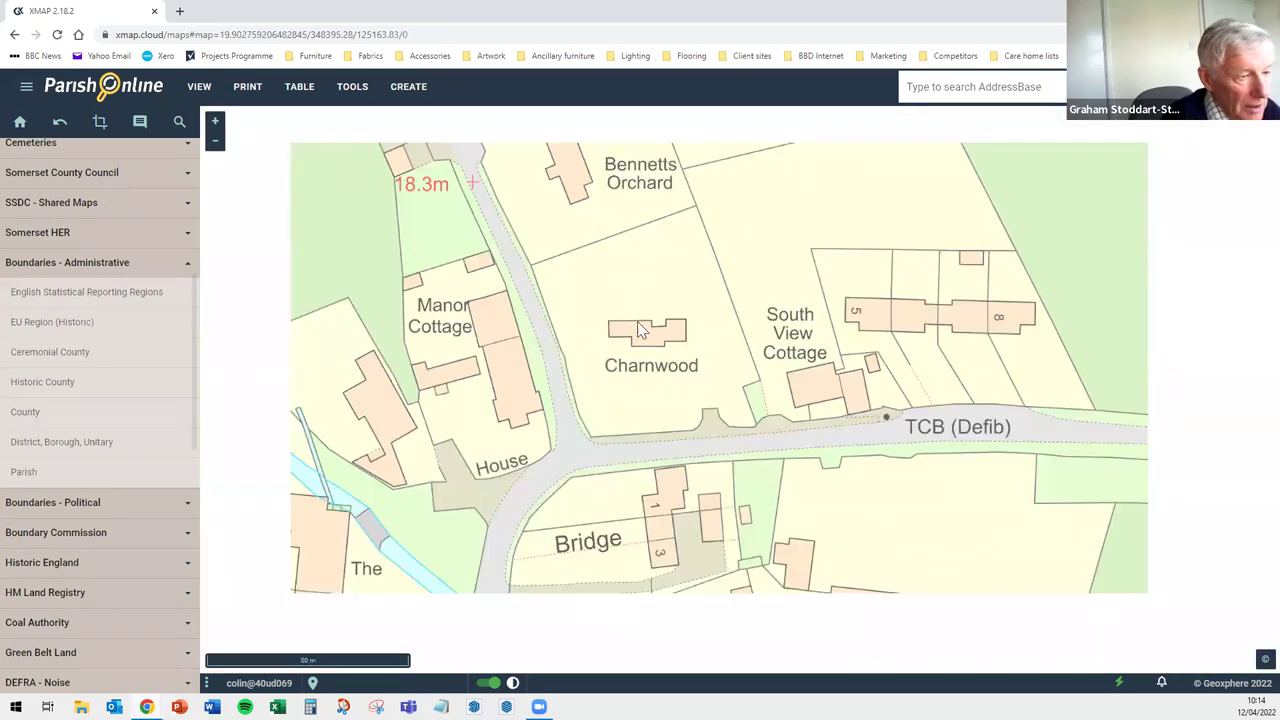
{"action": "scroll", "coordinate": [643, 332], "scroll_direction": "down", "scroll_amount": 1}
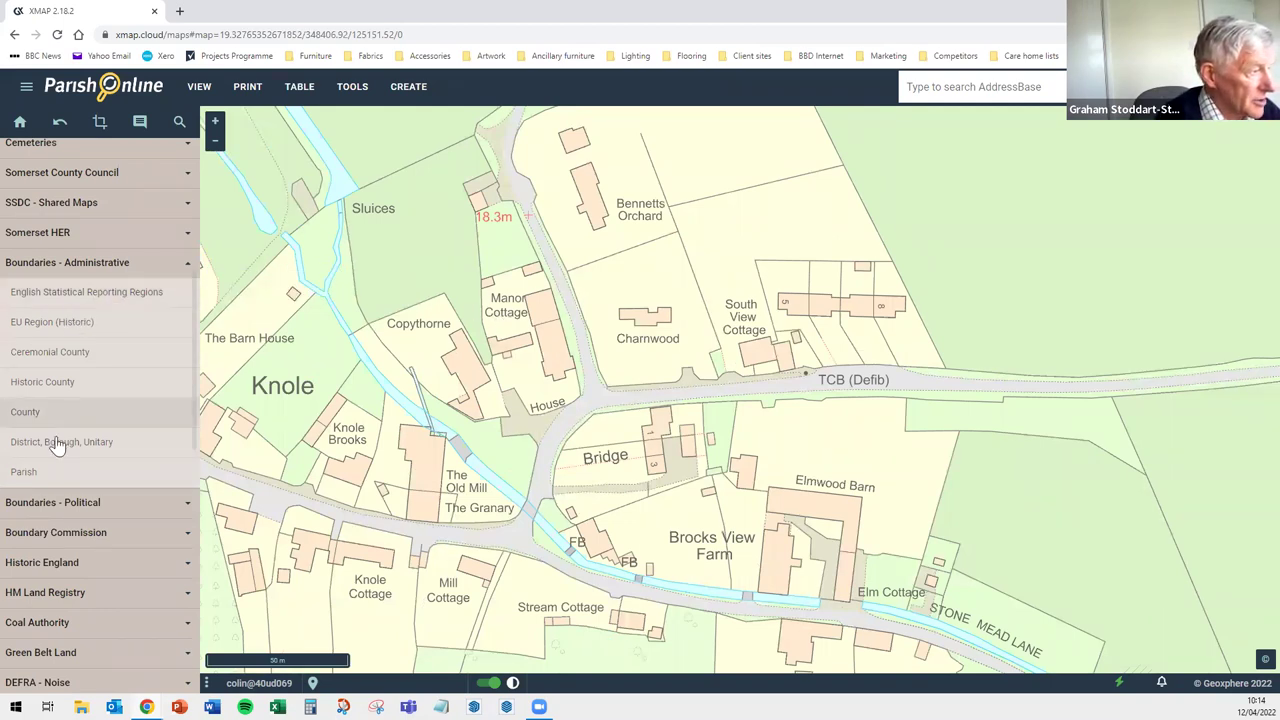
Collapse Boundaries - Administrative and turn on APGB Aerial Photography 12.5cm under APGB Aerial Datasets
{"action": "left_click", "coordinate": [117, 272]}
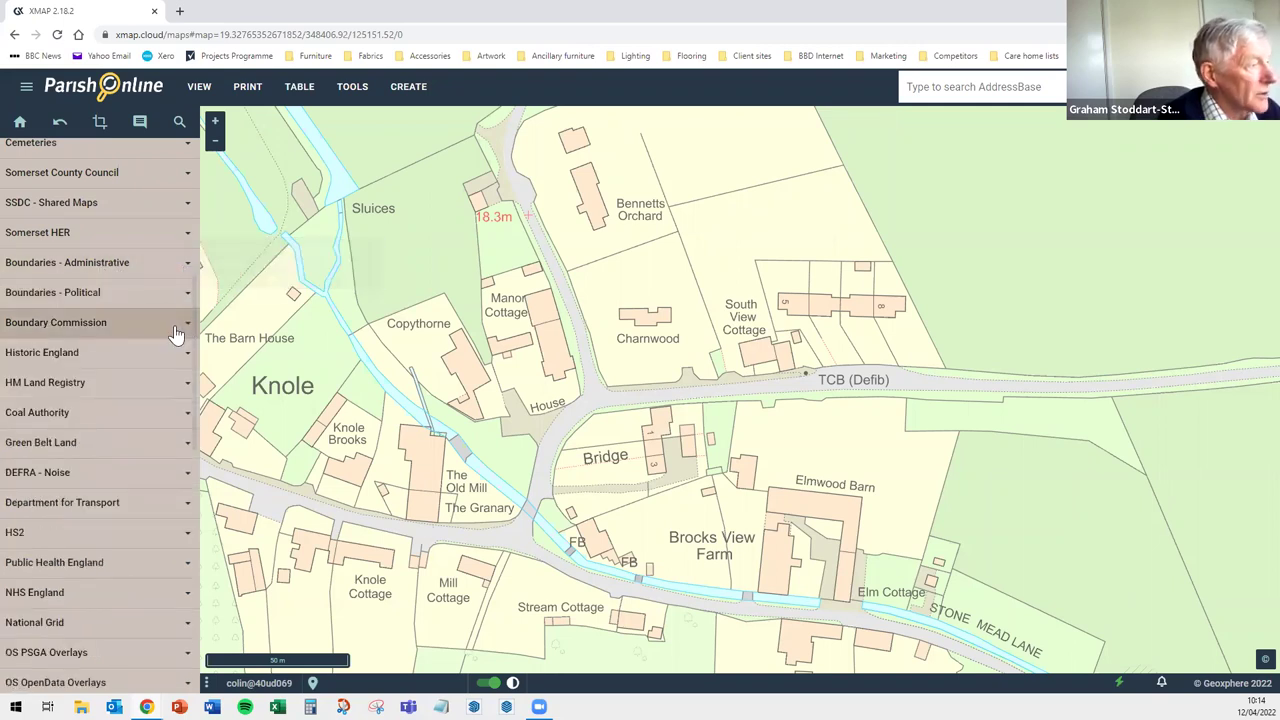
{"action": "scroll", "coordinate": [102, 292], "scroll_direction": "up", "scroll_amount": 4}
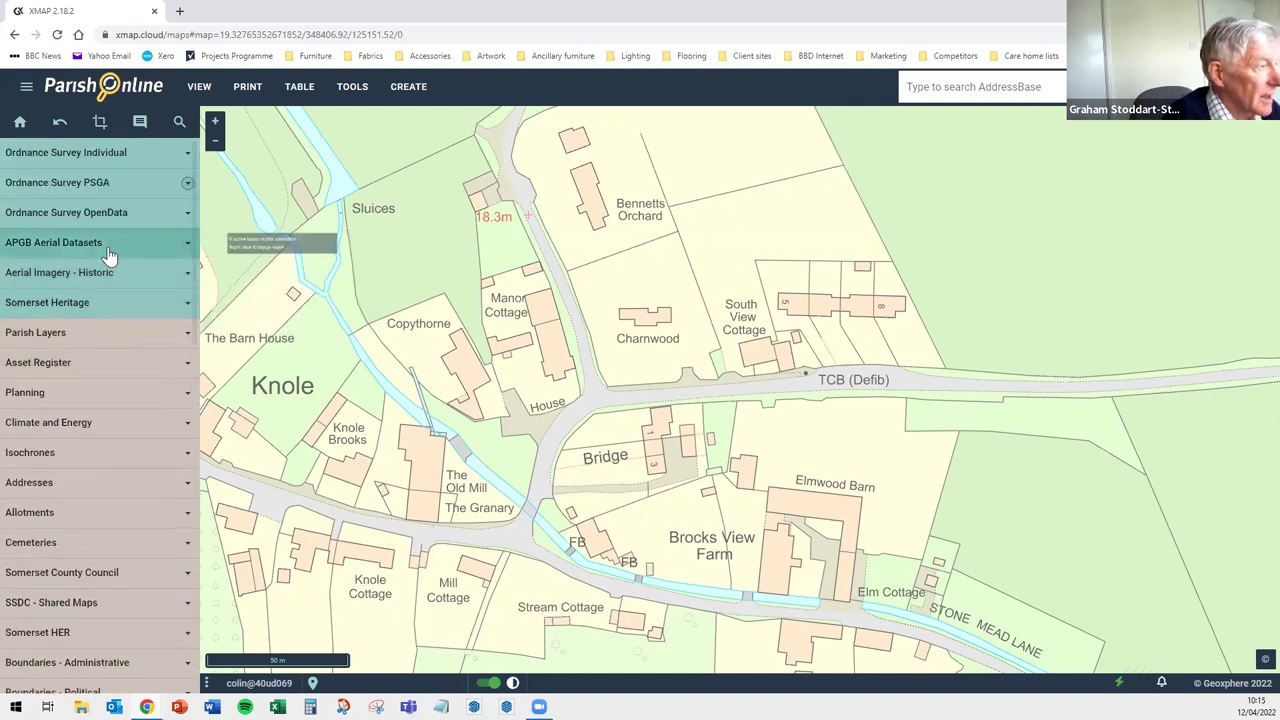
{"action": "left_click", "coordinate": [109, 250]}
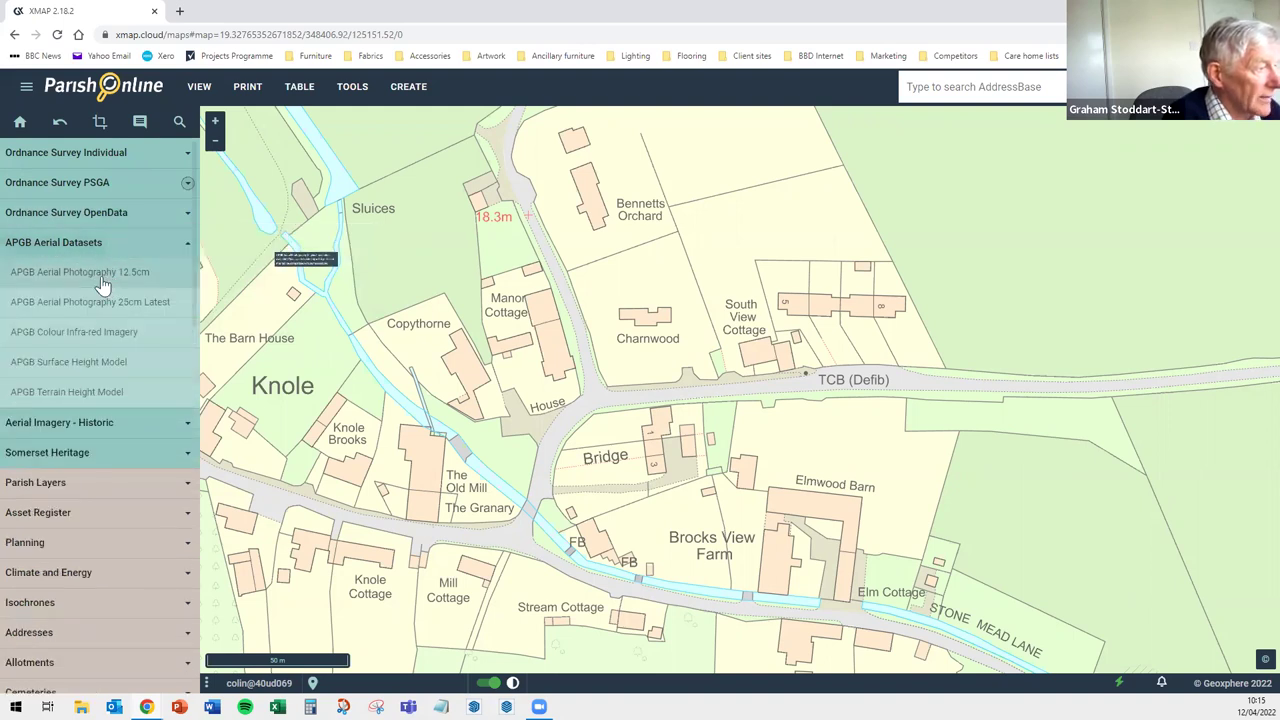
{"action": "left_click", "coordinate": [80, 278]}
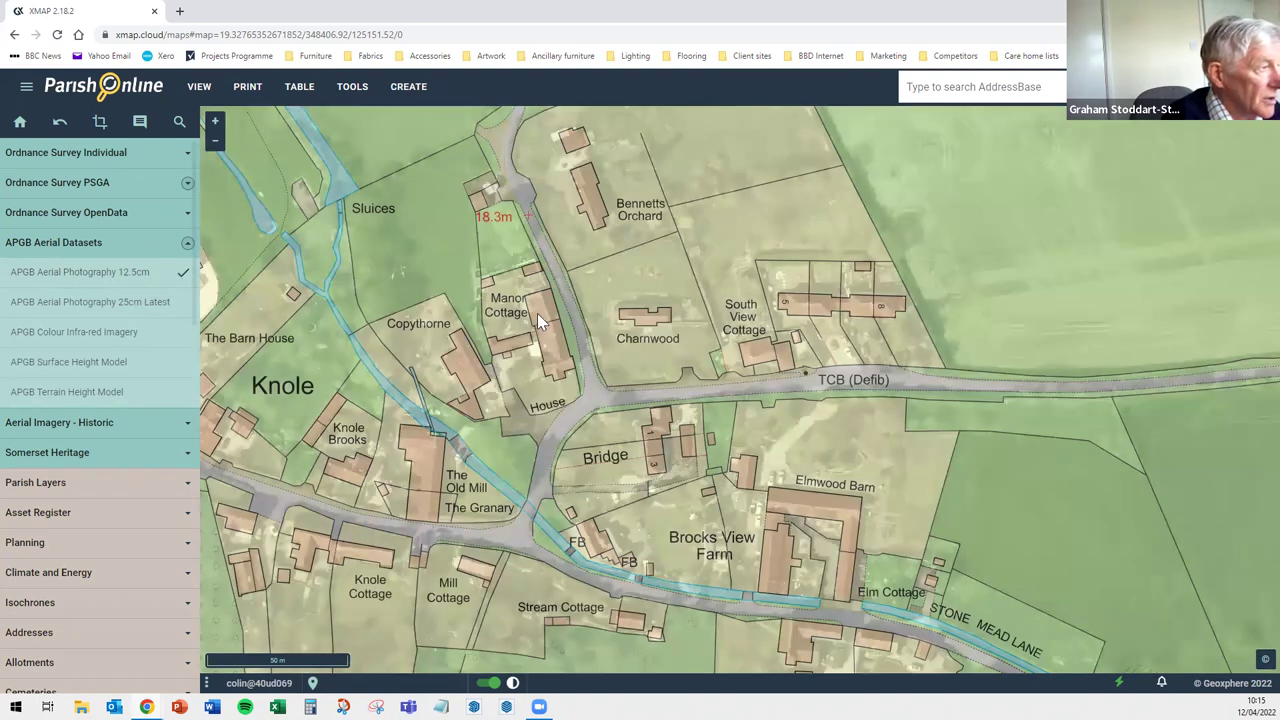
Try several OS Premium Stack (Standard) opacities, then set it to 0
{"action": "left_click", "coordinate": [97, 186]}
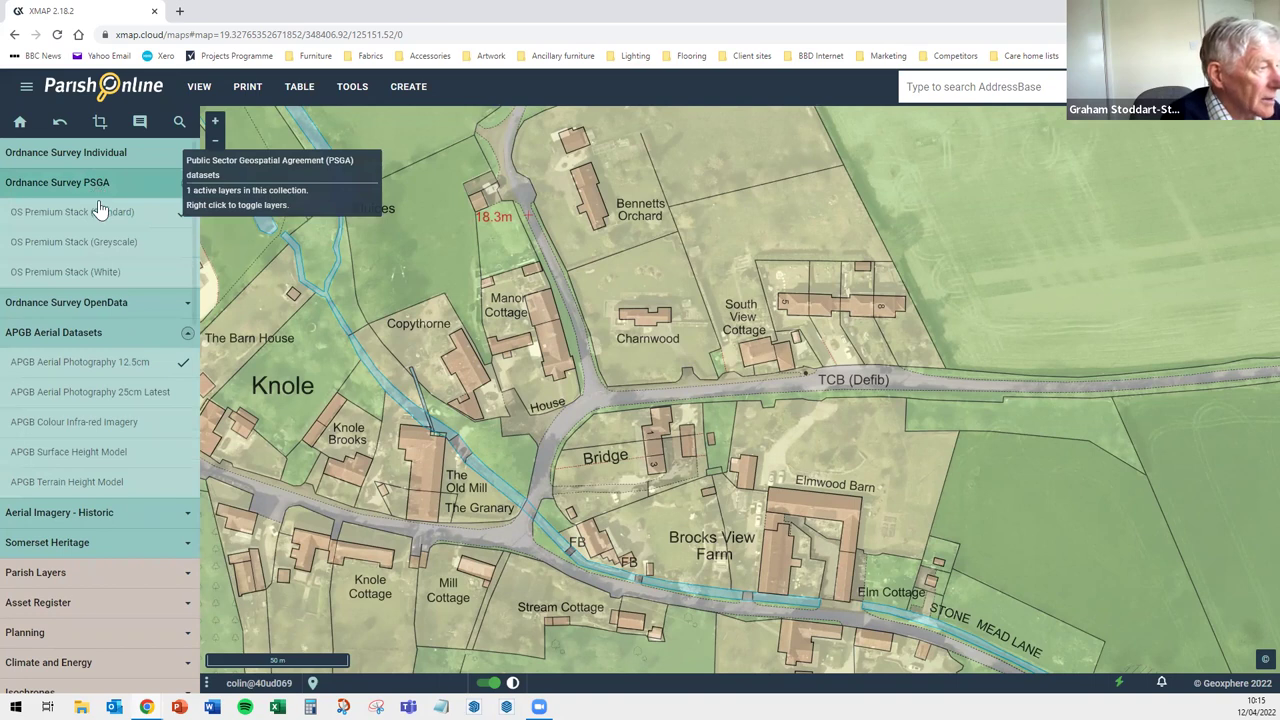
{"action": "left_click", "coordinate": [183, 216]}
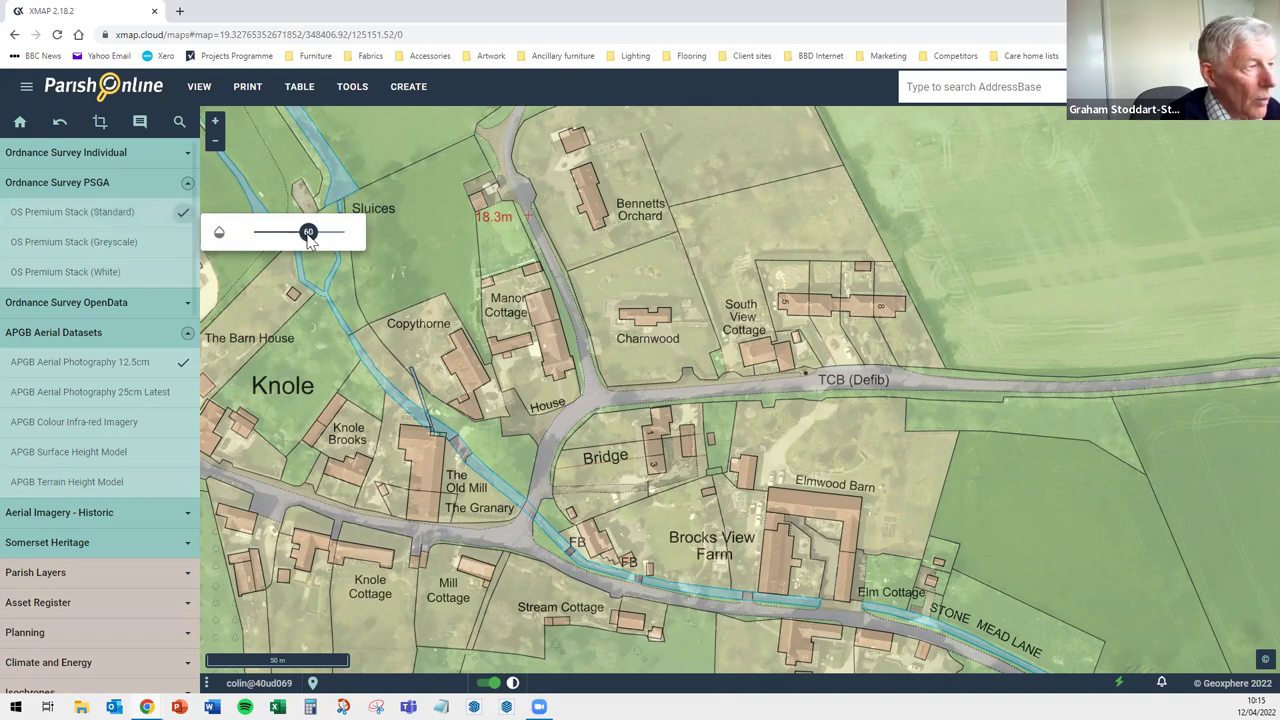
{"action": "left_click_drag", "start_coordinate": [310, 240], "coordinate": [255, 243]}
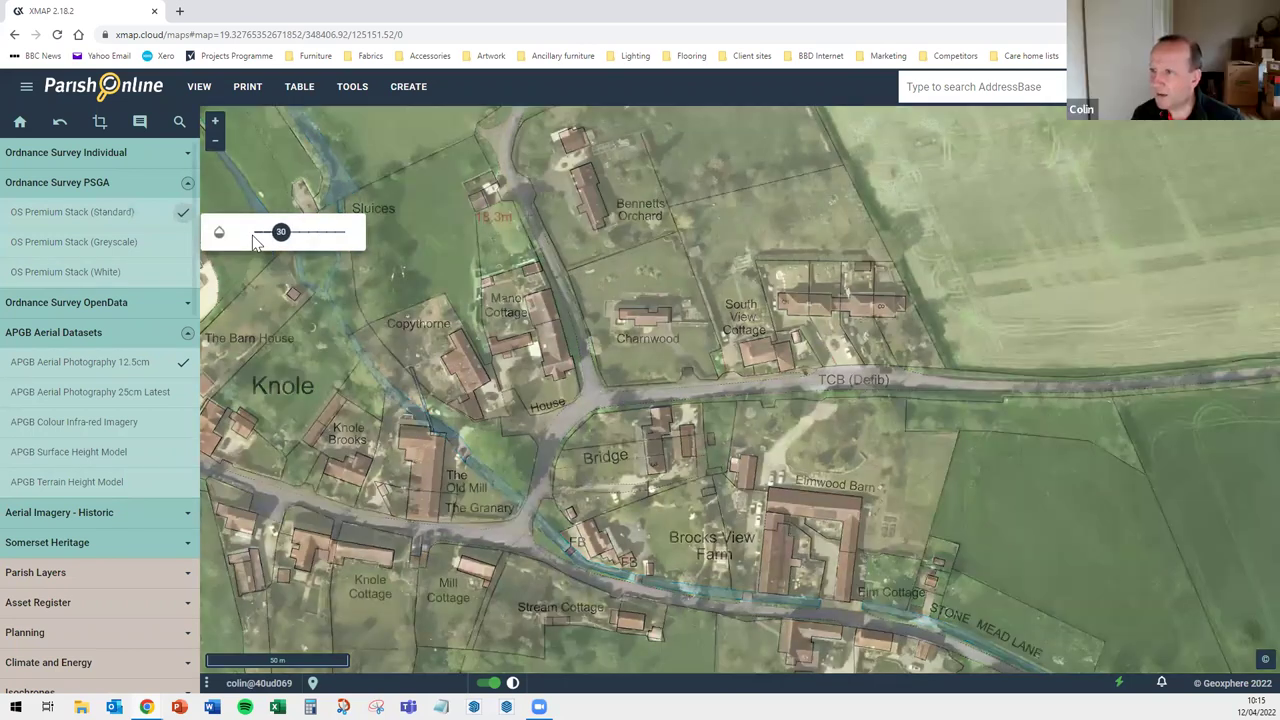
{"action": "left_click", "coordinate": [255, 240]}
{"action": "left_click_drag", "start_coordinate": [255, 240], "coordinate": [280, 240]}
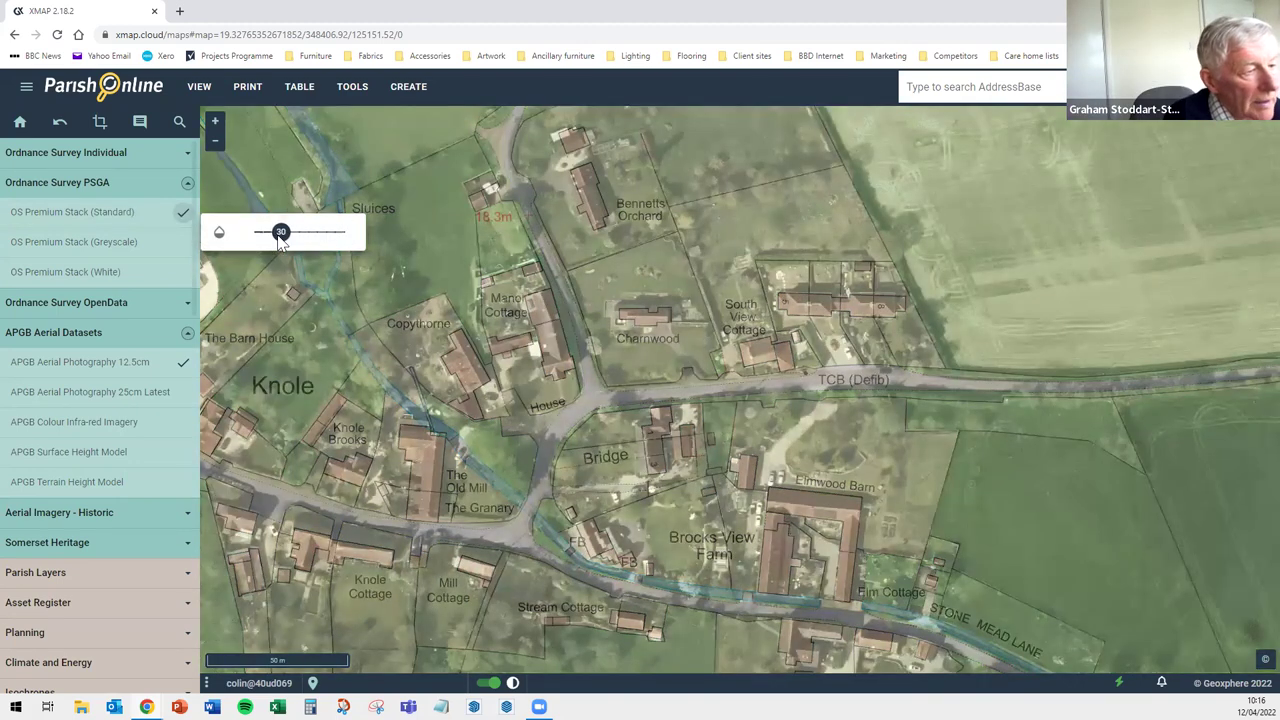
{"action": "left_click", "coordinate": [270, 240]}
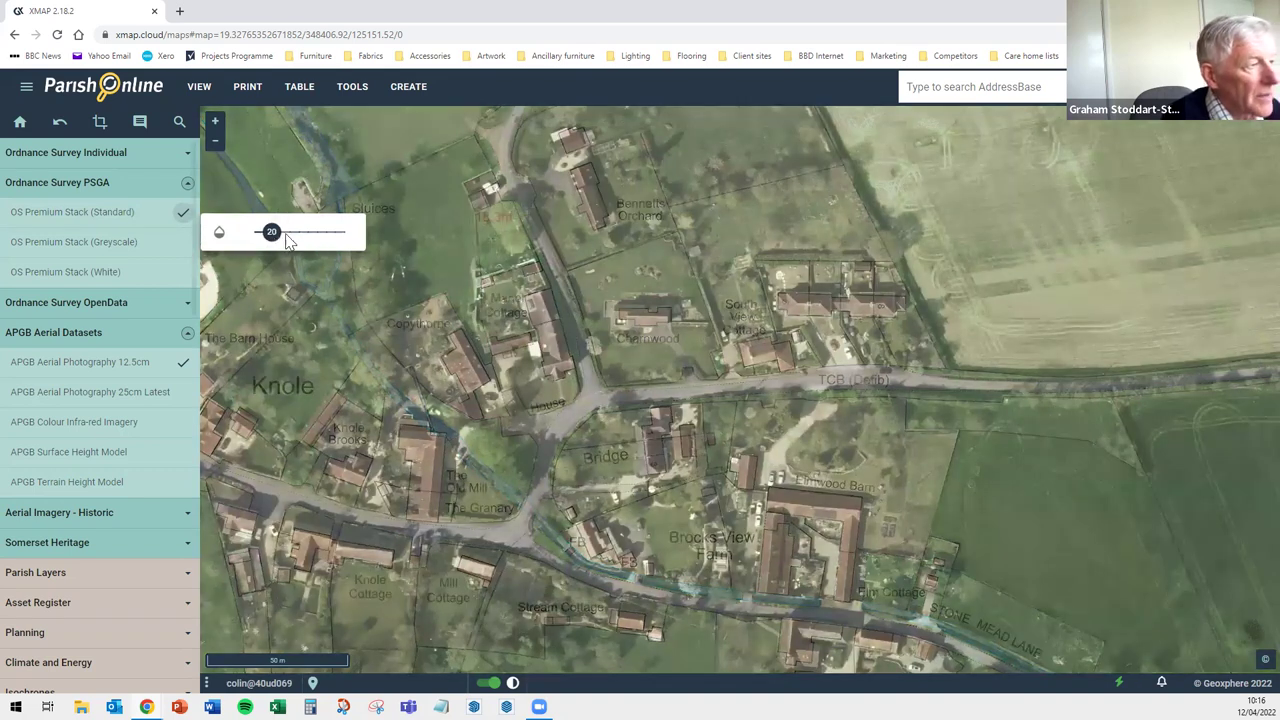
{"action": "left_click", "coordinate": [282, 240]}
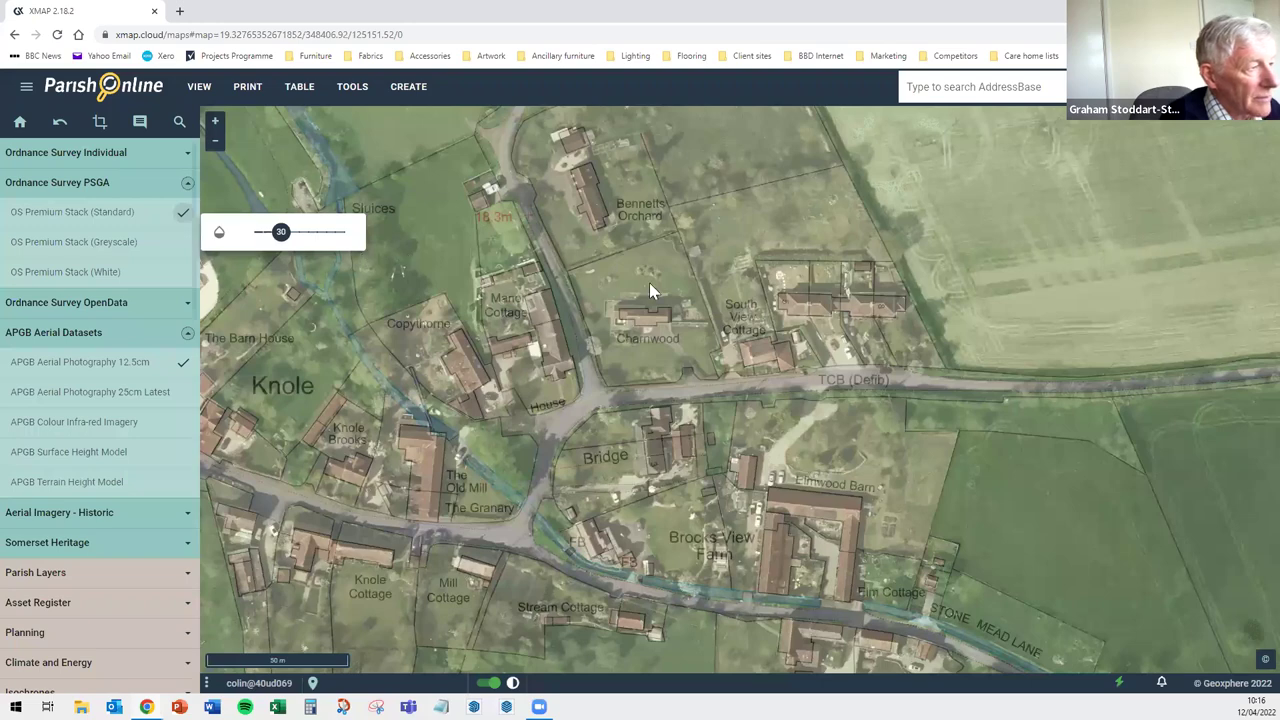
{"action": "key", "text": "Home"}
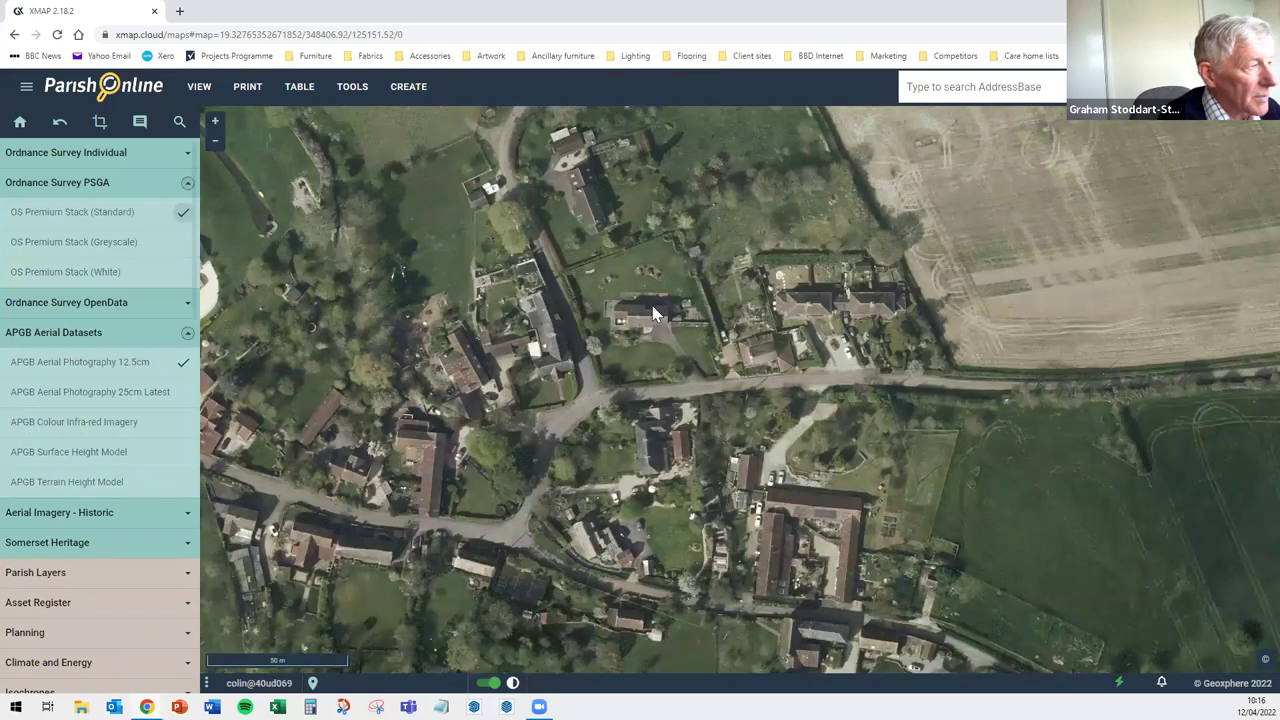
{"action": "scroll", "coordinate": [592, 311], "scroll_direction": "up", "scroll_amount": 1}
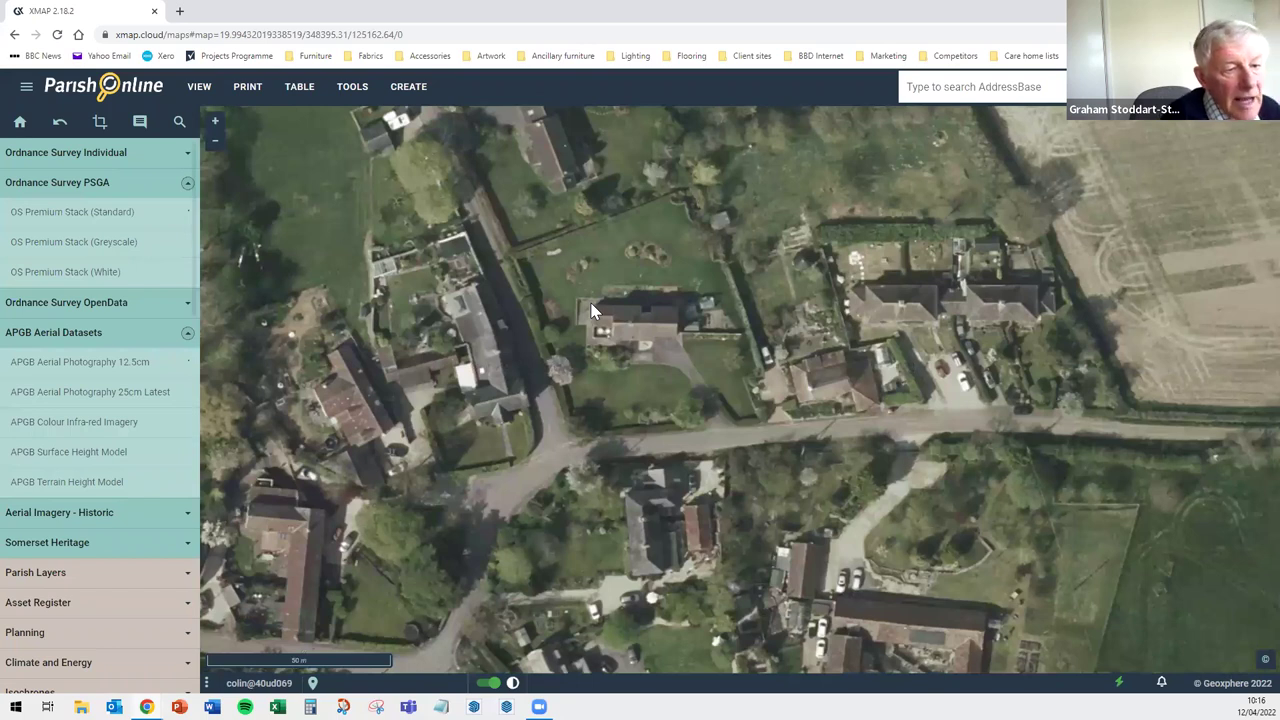
Zoom in and out on the Knole house and its lawned garden
{"action": "scroll", "coordinate": [592, 311], "scroll_direction": "up", "scroll_amount": 1}
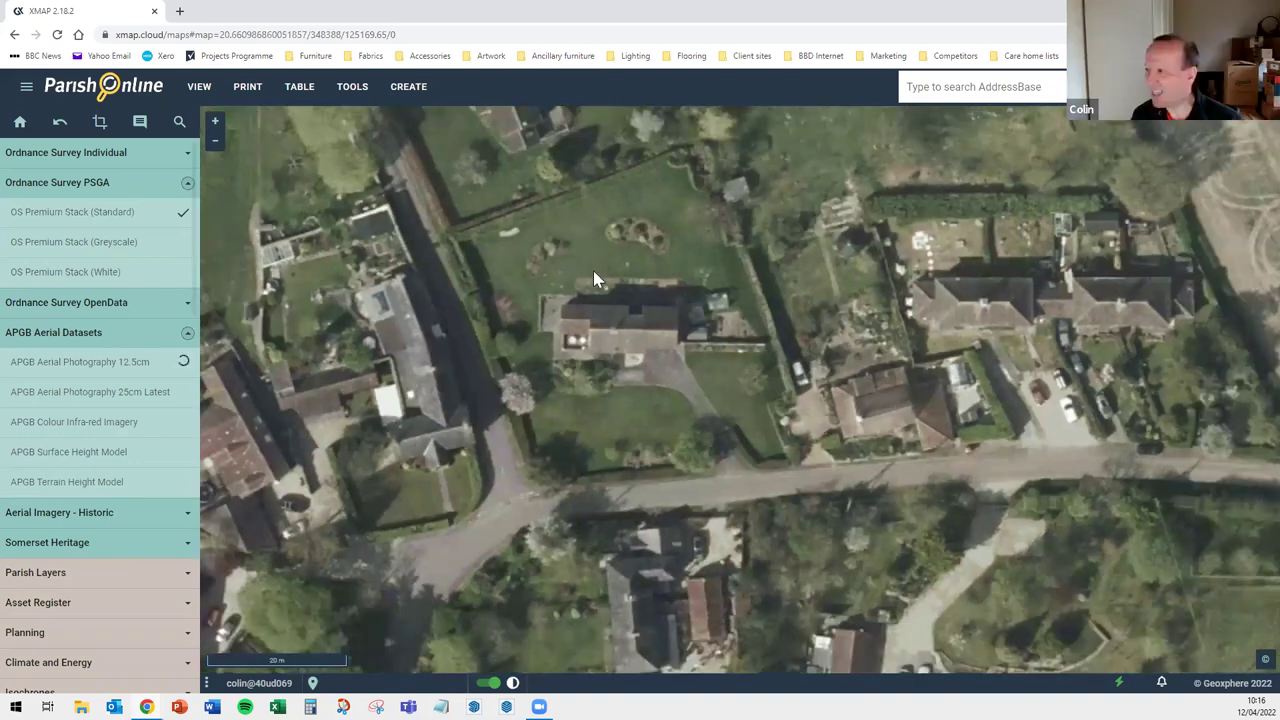
{"action": "scroll", "coordinate": [594, 272], "scroll_direction": "down", "scroll_amount": 1}
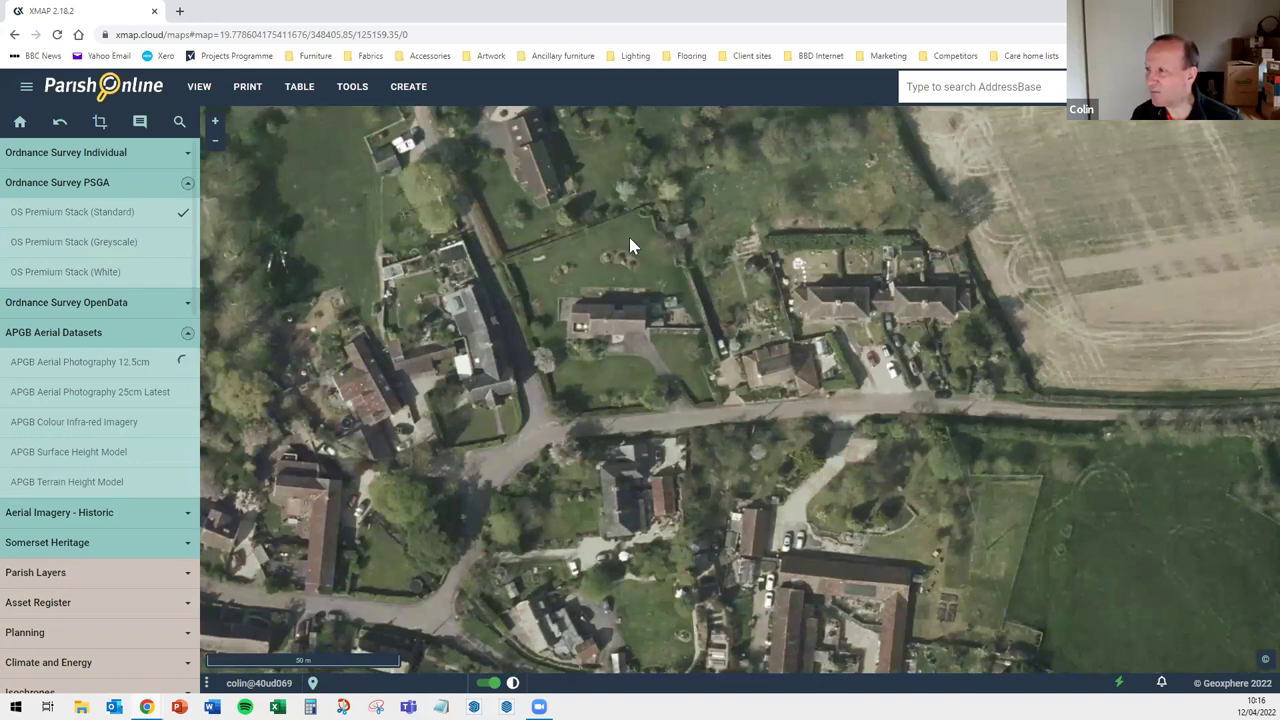
{"action": "scroll", "coordinate": [629, 240], "scroll_direction": "up", "scroll_amount": 1}
{"action": "scroll", "coordinate": [444, 313], "scroll_direction": "up", "scroll_amount": 1}
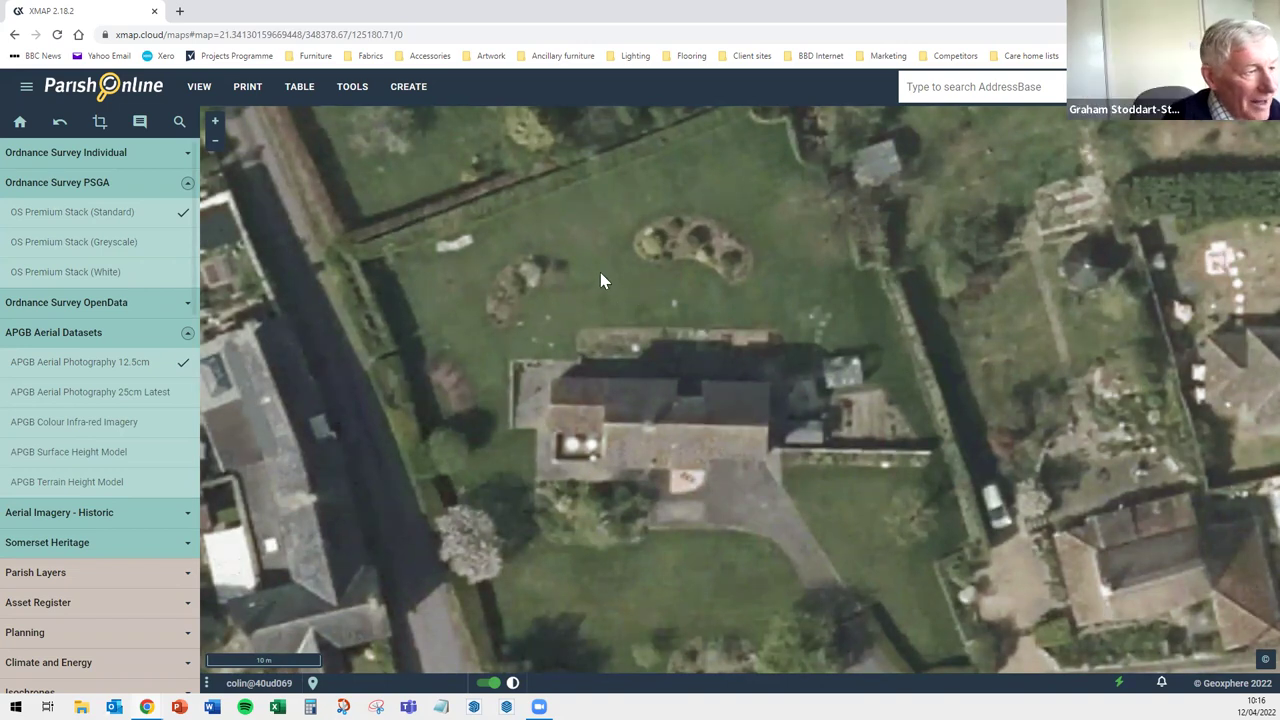
{"action": "scroll", "coordinate": [600, 279], "scroll_direction": "down", "scroll_amount": 1}
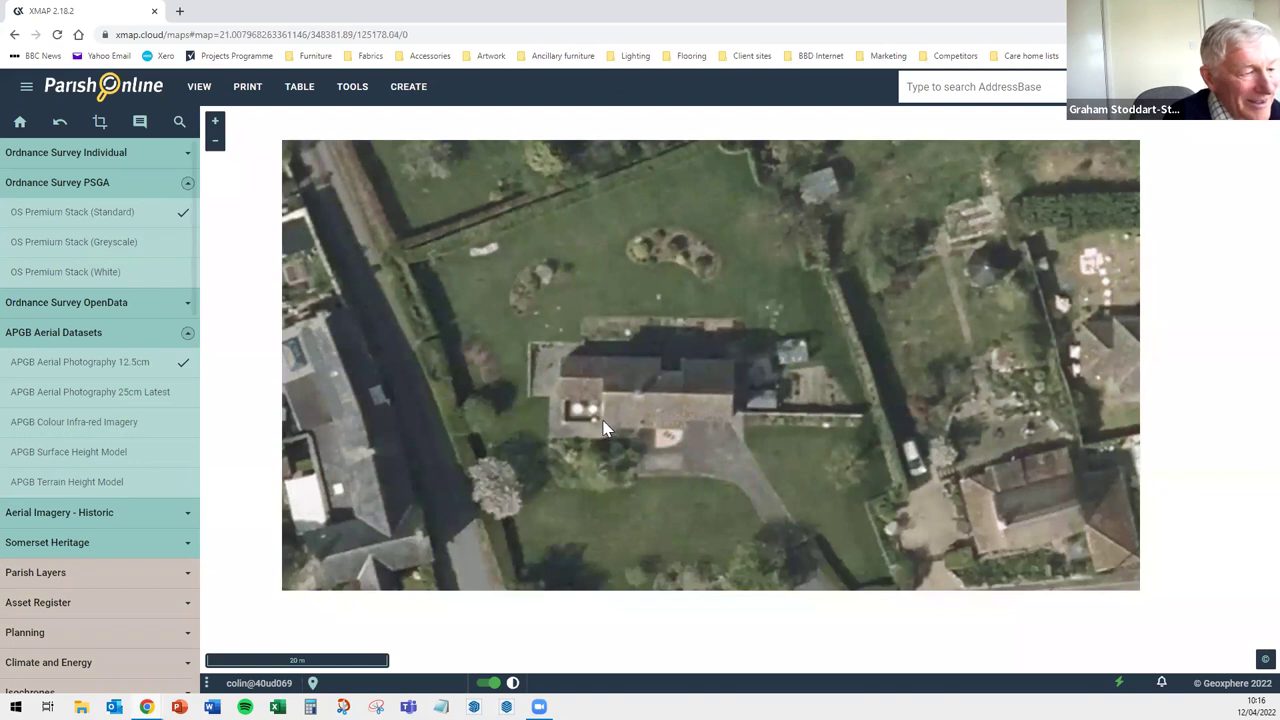
{"action": "scroll", "coordinate": [603, 427], "scroll_direction": "up", "scroll_amount": 1}
{"action": "scroll", "coordinate": [598, 400], "scroll_direction": "down", "scroll_amount": 1}
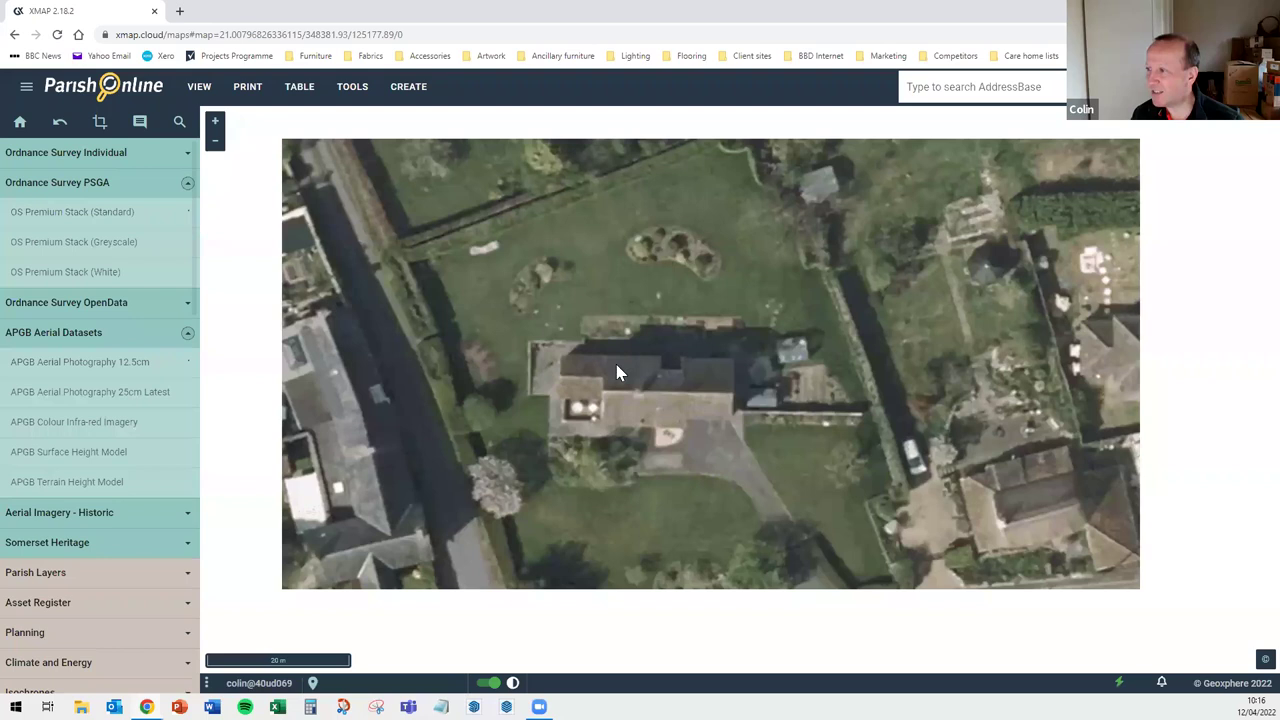
{"action": "scroll", "coordinate": [610, 352], "scroll_direction": "down", "scroll_amount": 1}
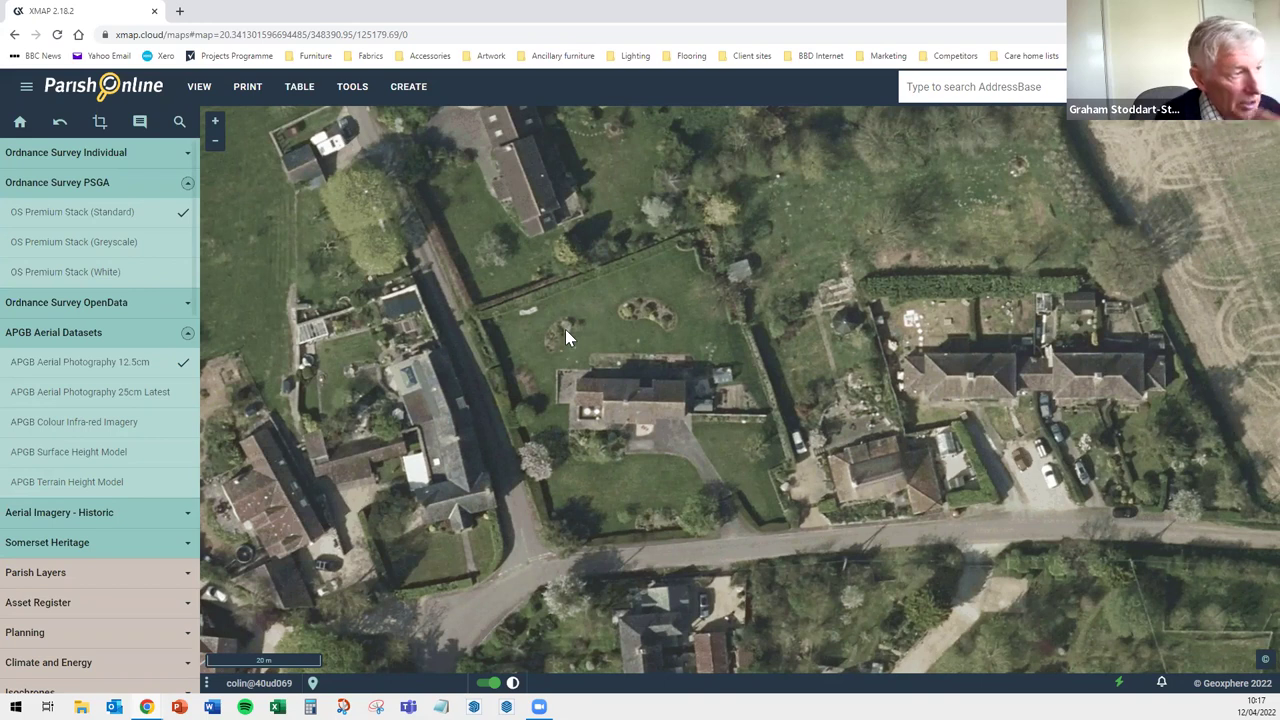
Pan north out of the village and zoom out to the tree-lined lane junction
{"action": "key", "text": "Up"}
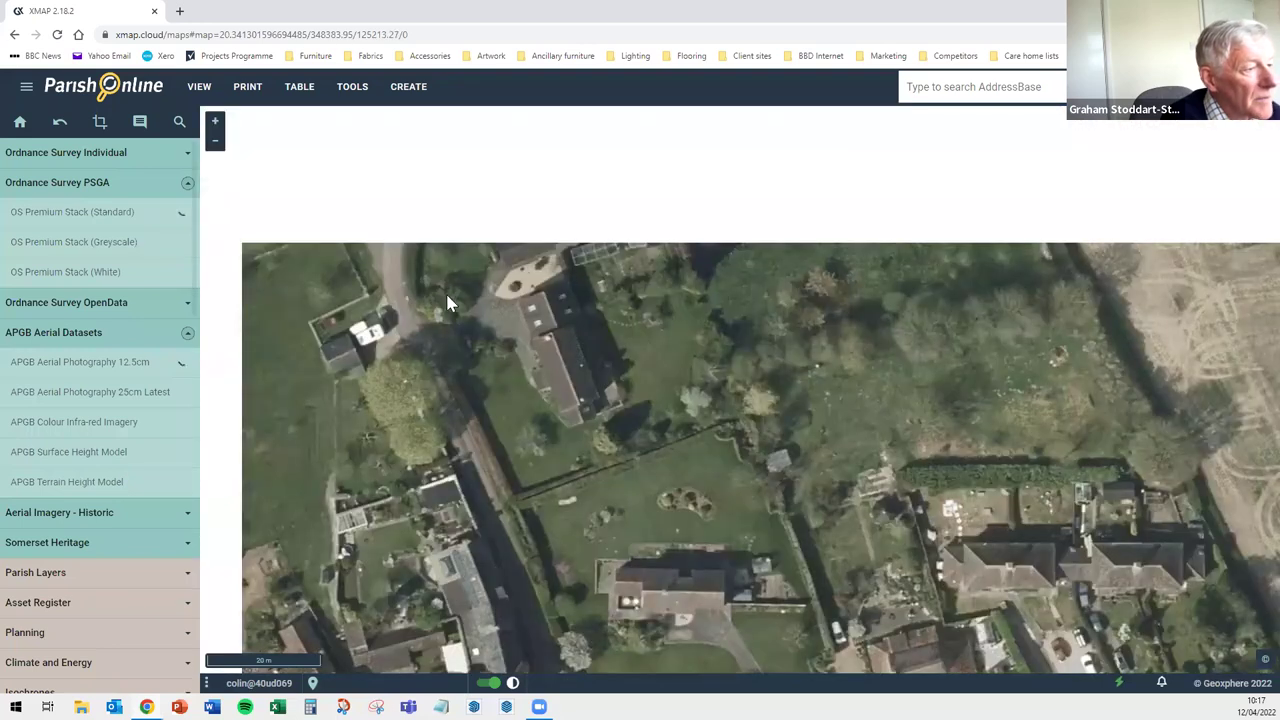
{"action": "left_click_drag", "start_coordinate": [460, 330], "coordinate": [489, 380]}
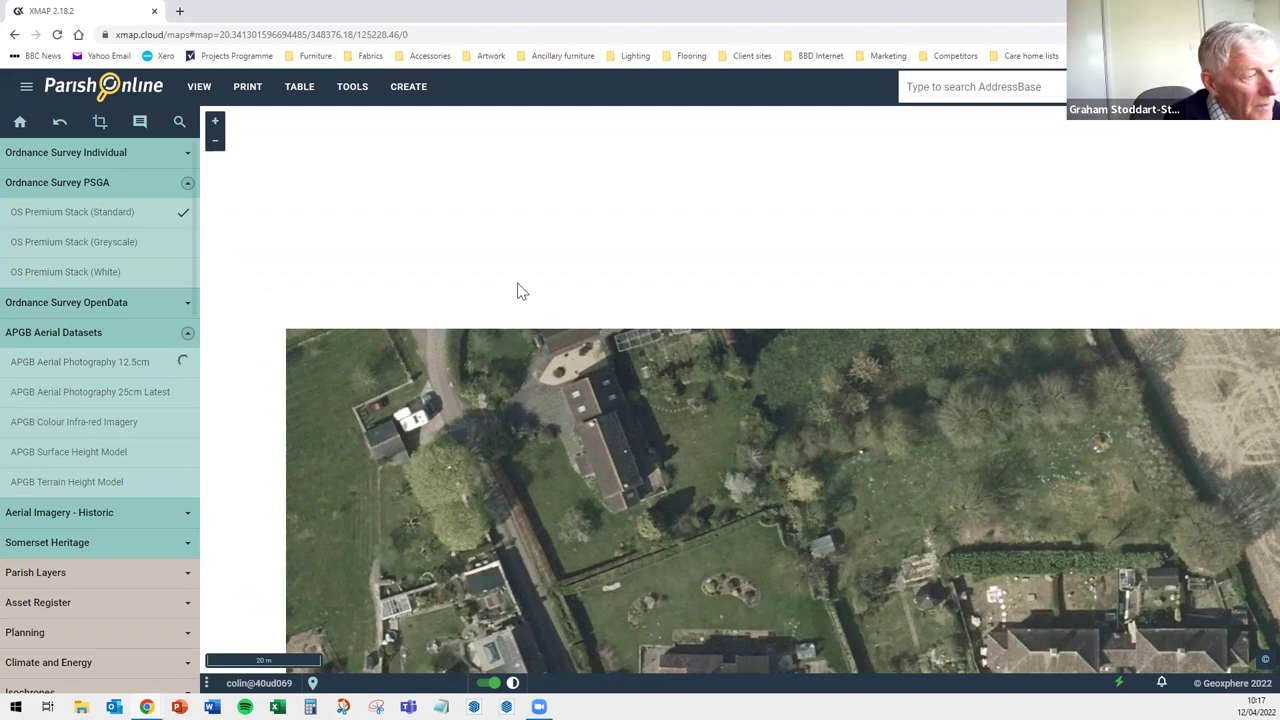
{"action": "left_click_drag", "start_coordinate": [576, 525], "coordinate": [616, 576]}
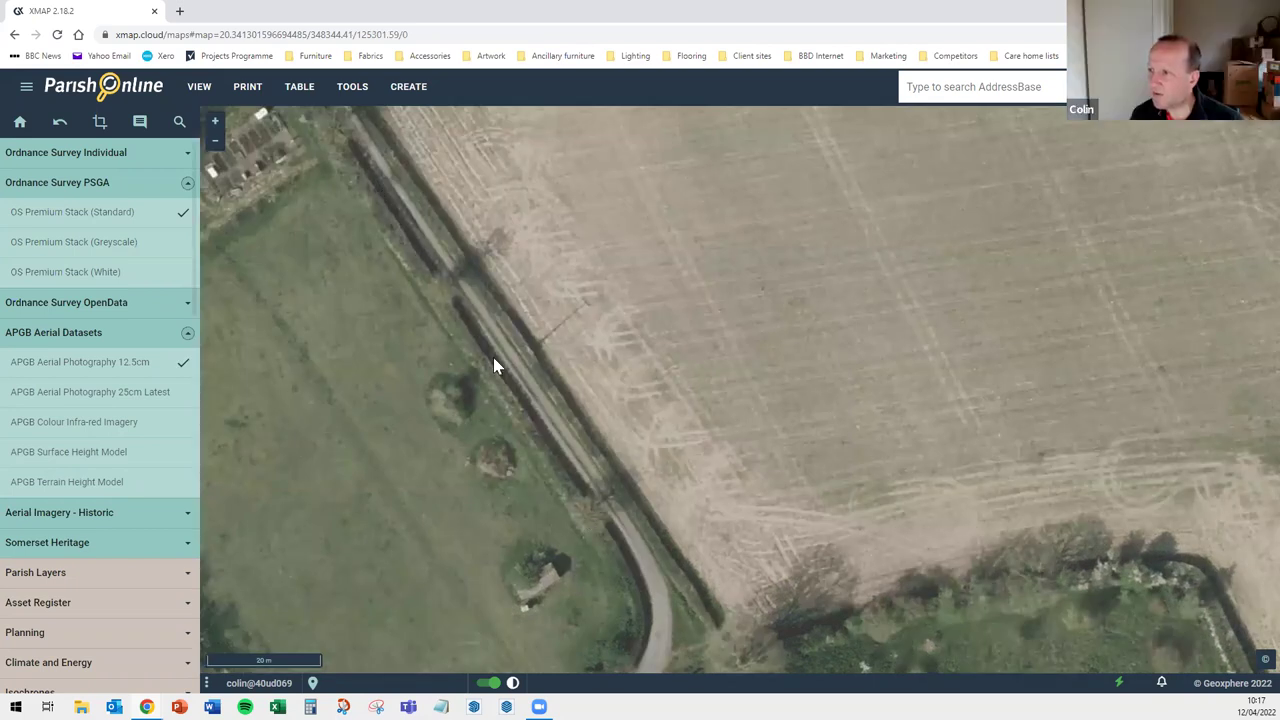
{"action": "scroll", "coordinate": [634, 468], "scroll_direction": "down", "scroll_amount": 2}
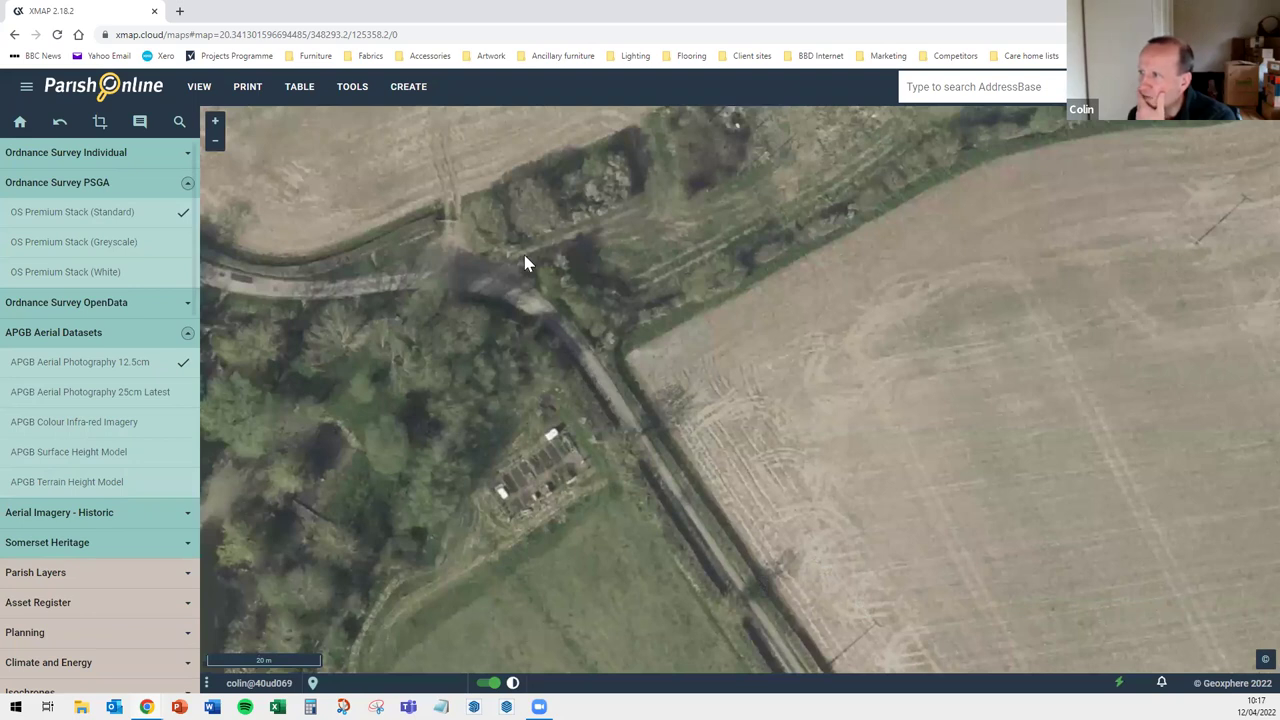
{"action": "left_click_drag", "start_coordinate": [534, 317], "coordinate": [530, 346]}
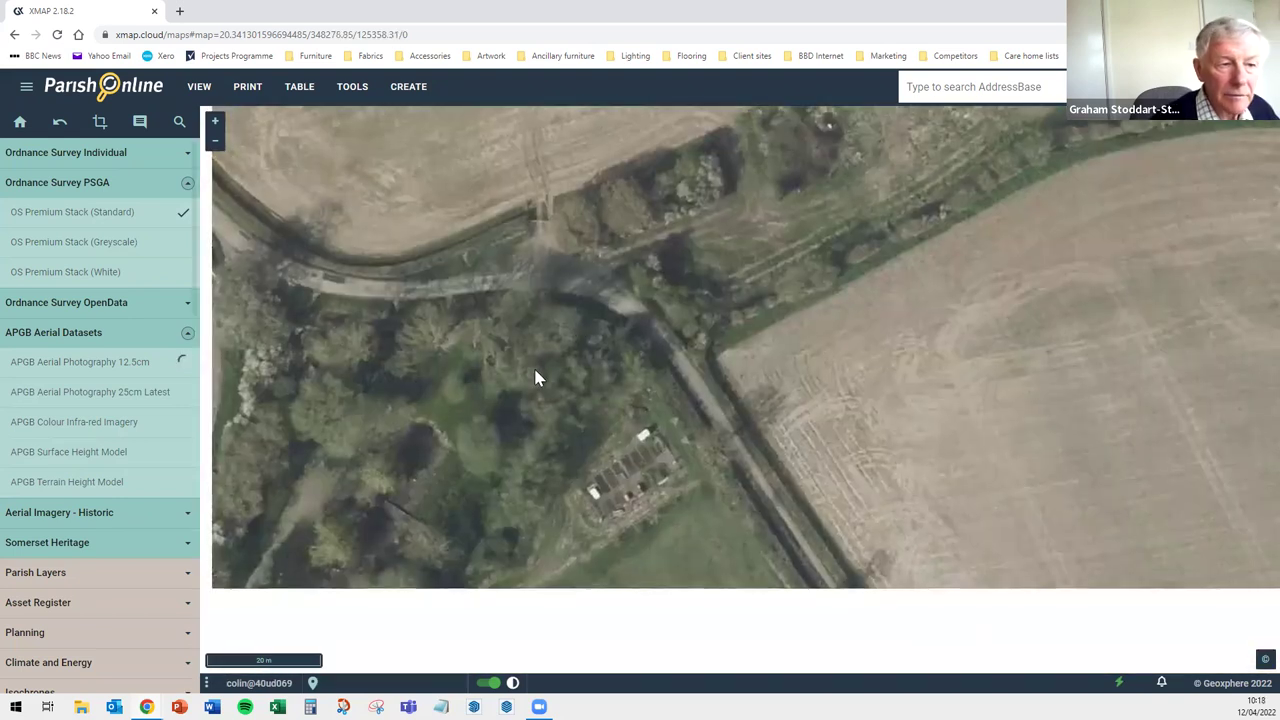
{"action": "scroll", "coordinate": [709, 330], "scroll_direction": "down", "scroll_amount": 2}
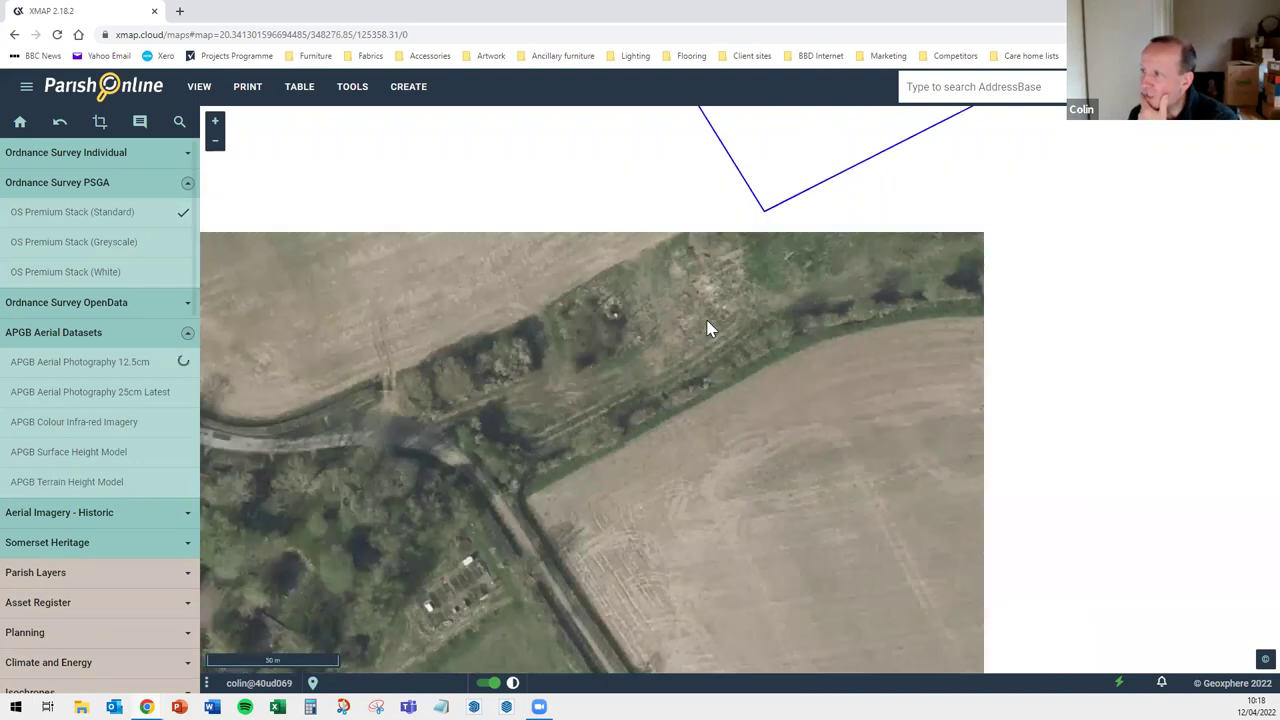
Pan along the hedgerow to the parish boundary corner and zoom out slightly
{"action": "left_click_drag", "start_coordinate": [683, 397], "coordinate": [677, 415]}
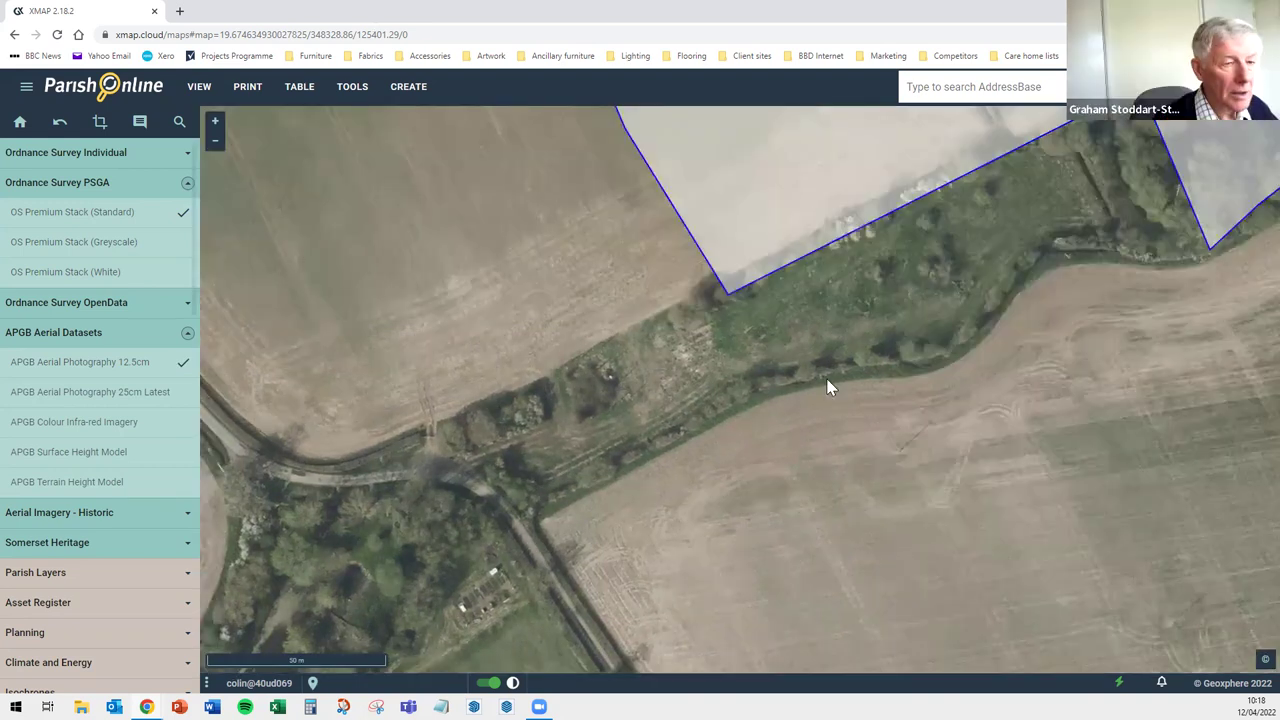
{"action": "left_click_drag", "start_coordinate": [966, 274], "coordinate": [890, 358]}
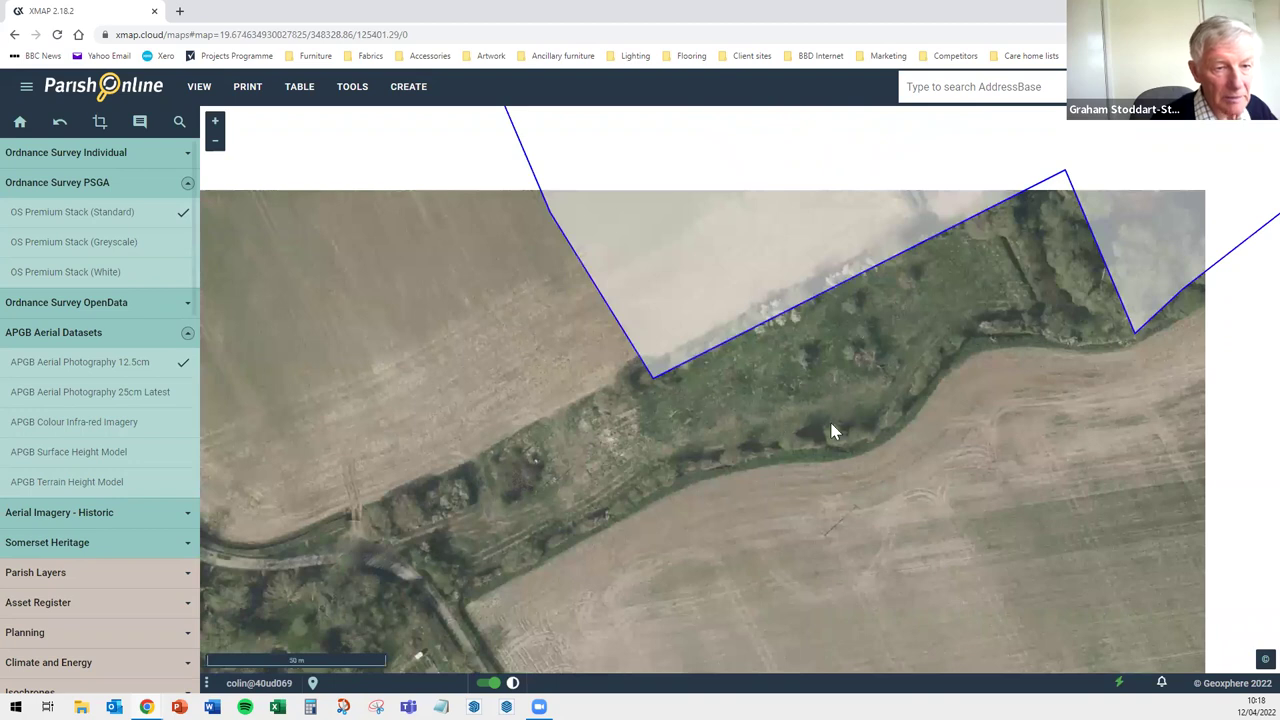
{"action": "scroll", "coordinate": [763, 510], "scroll_direction": "down", "scroll_amount": 2}
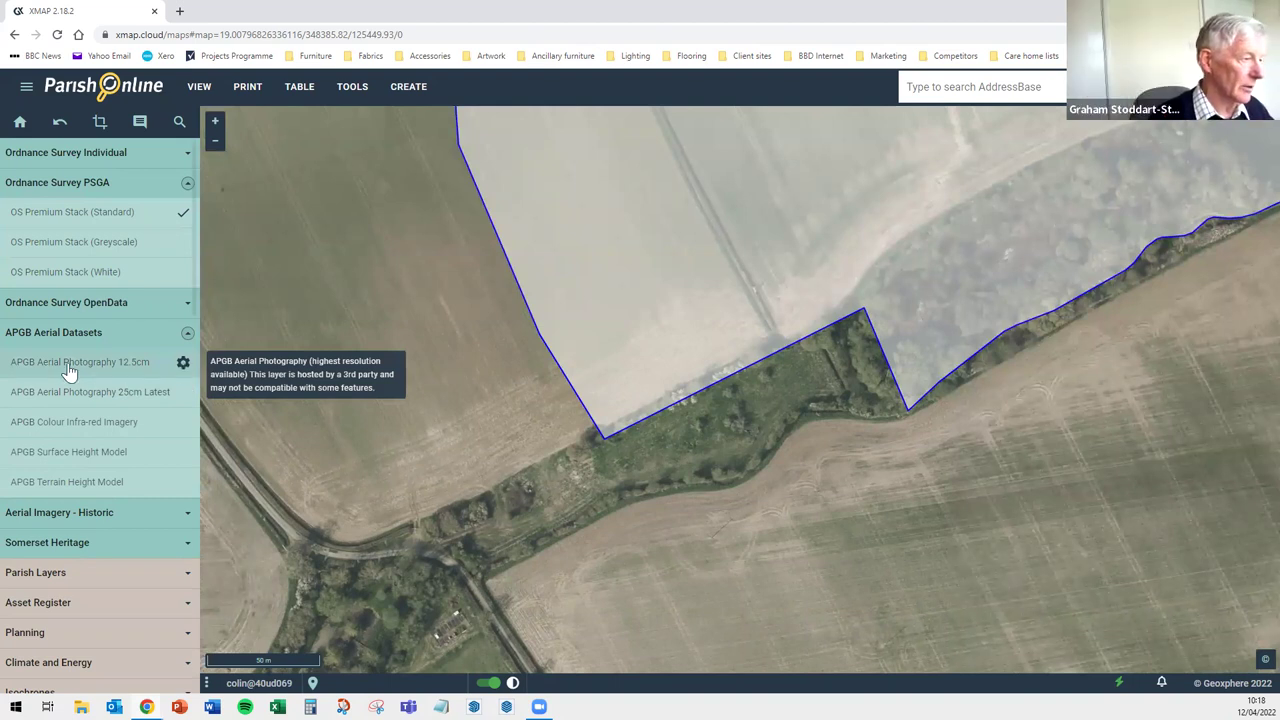
Zoom out six steps and centre the full parish outline in view
{"action": "scroll", "coordinate": [678, 390], "scroll_direction": "down", "scroll_amount": 5}
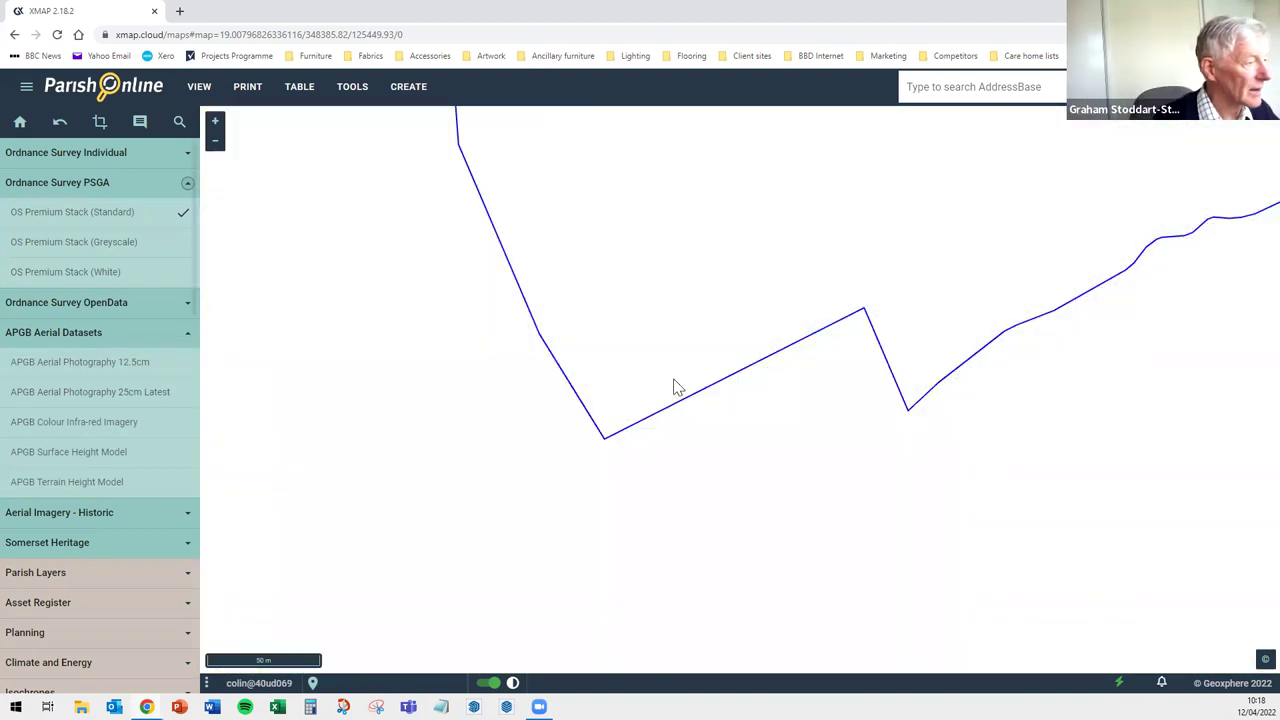
{"action": "scroll", "coordinate": [654, 368], "scroll_direction": "down", "scroll_amount": 1}
{"action": "scroll", "coordinate": [654, 370], "scroll_direction": "down", "scroll_amount": 3}
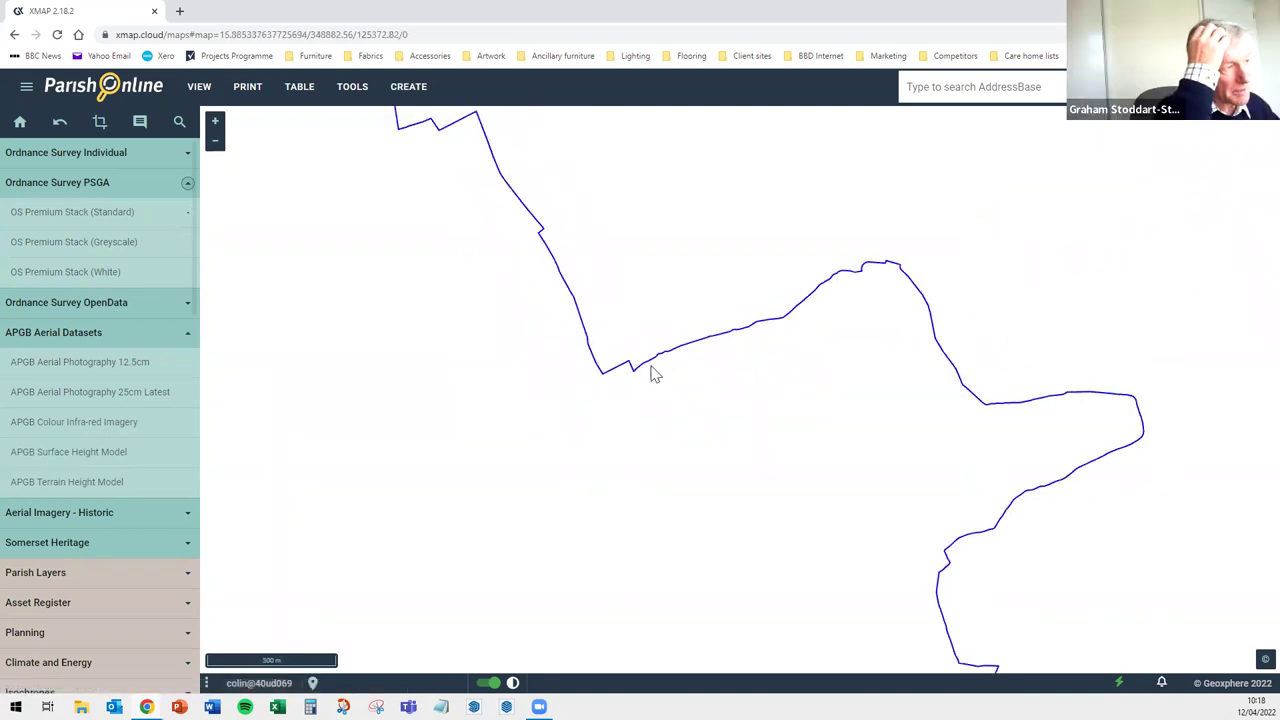
{"action": "scroll", "coordinate": [752, 351], "scroll_direction": "down", "scroll_amount": 2}
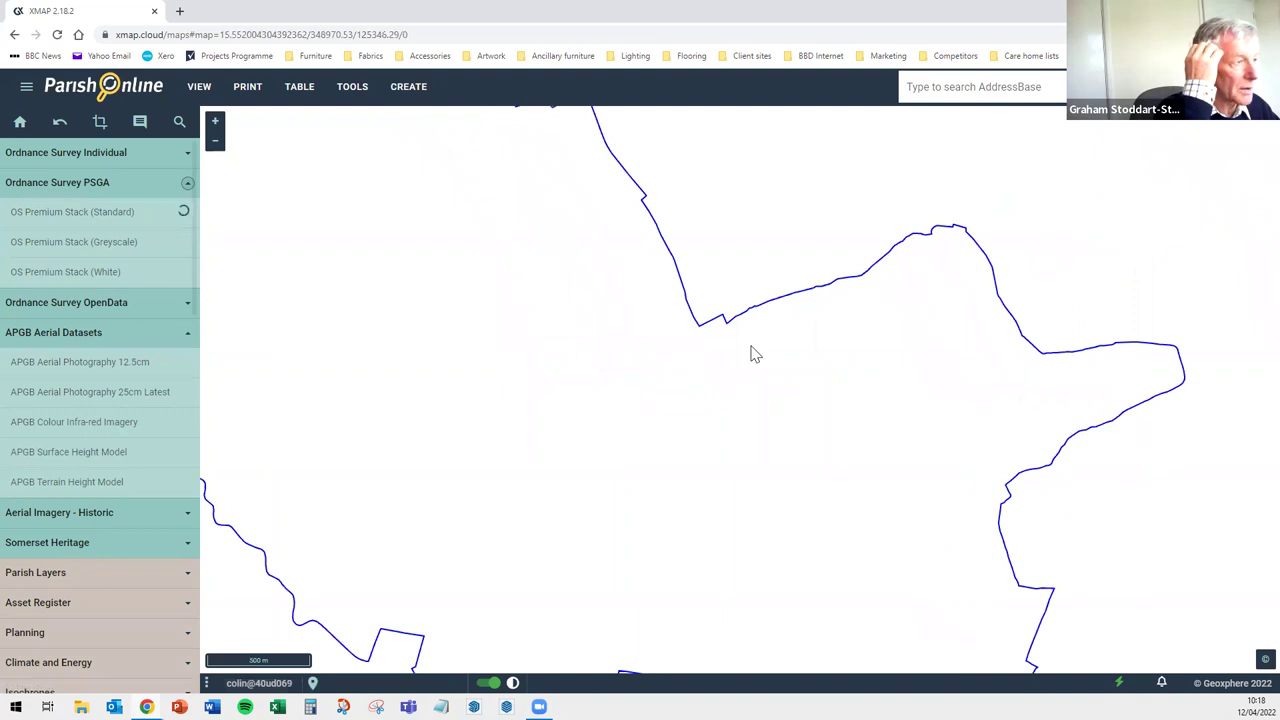
{"action": "scroll", "coordinate": [754, 354], "scroll_direction": "down", "scroll_amount": 1}
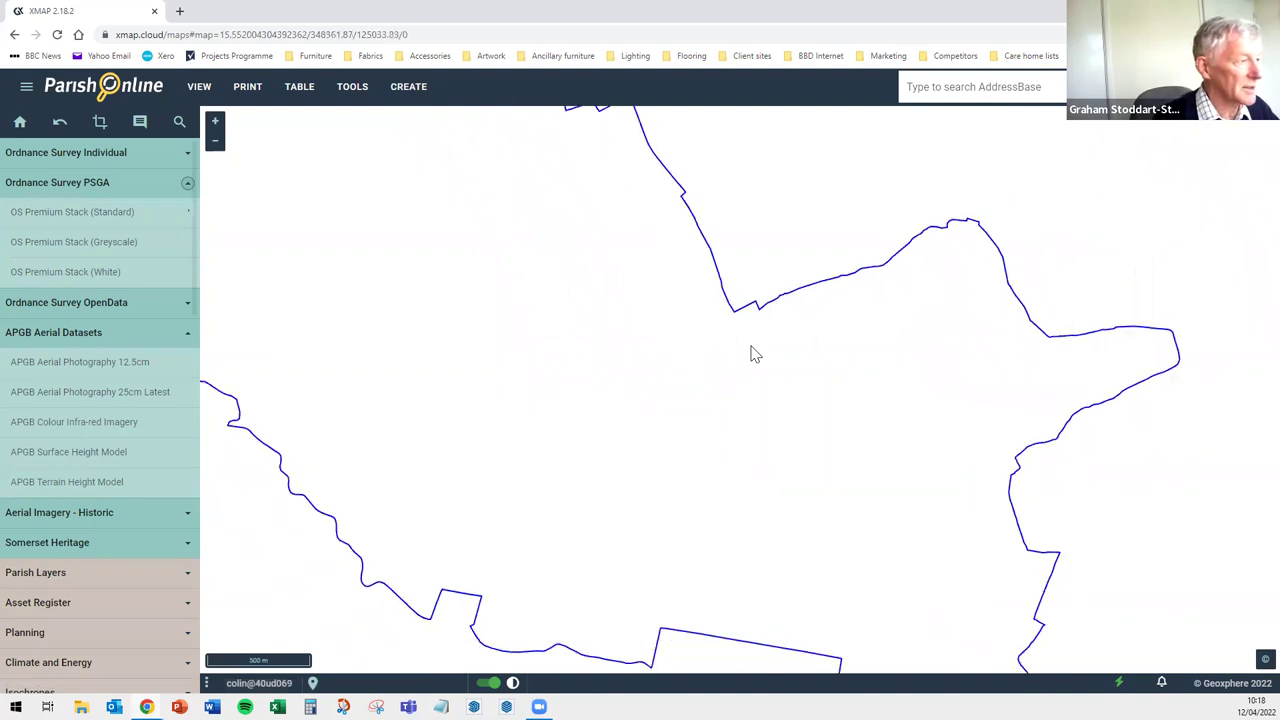
{"action": "scroll", "coordinate": [740, 360], "scroll_direction": "down", "scroll_amount": 1}
{"action": "left_click_drag", "start_coordinate": [430, 382], "coordinate": [489, 409]}
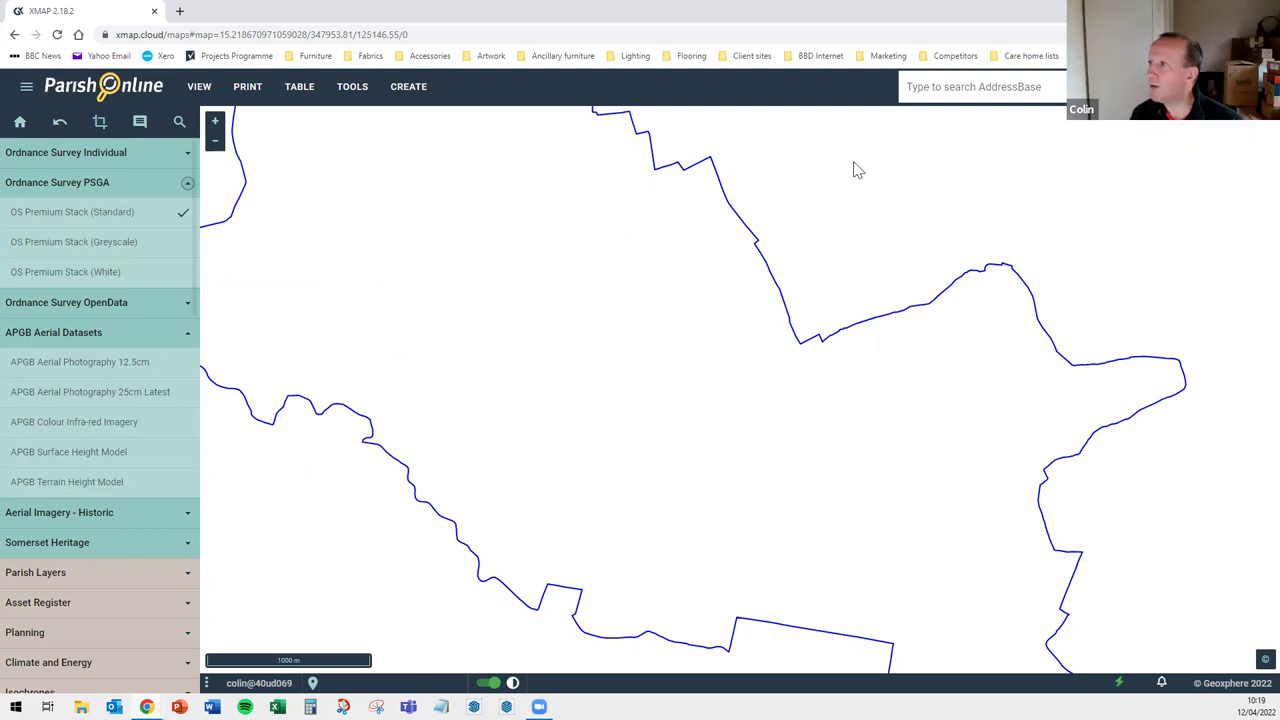
Reload the page so the Ordnance Survey basemap shows beneath the blue parish outline
{"action": "left_click", "coordinate": [58, 34]}
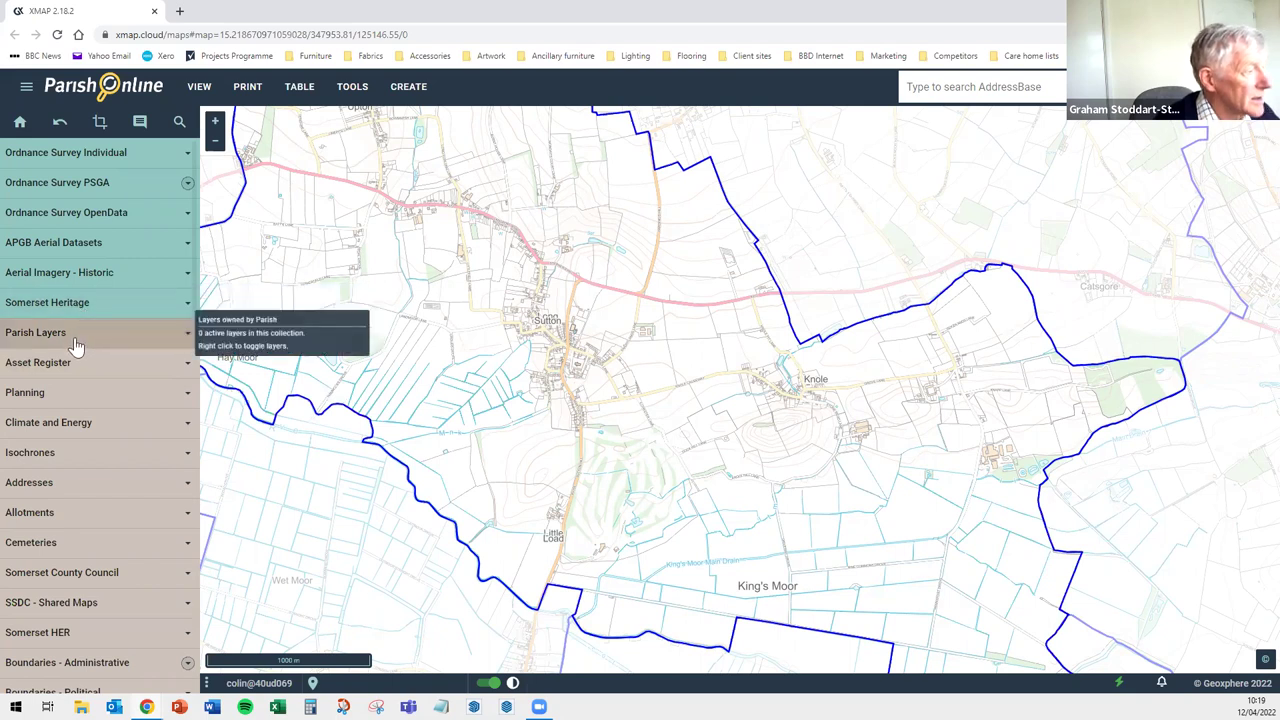
Enable the Footpath Features layer under Parish Layers, showing markers L 21/4 to L 21/51
{"action": "left_click", "coordinate": [187, 336]}
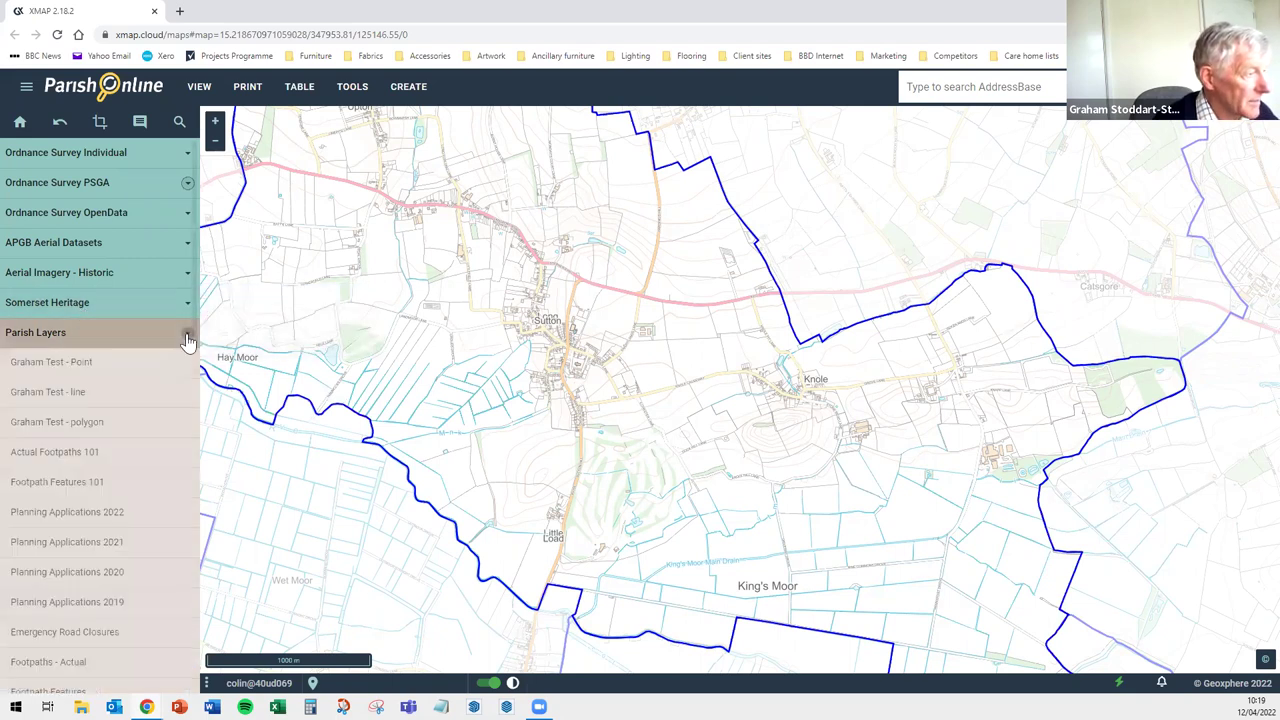
{"action": "scroll", "coordinate": [150, 364], "scroll_direction": "down", "scroll_amount": 1}
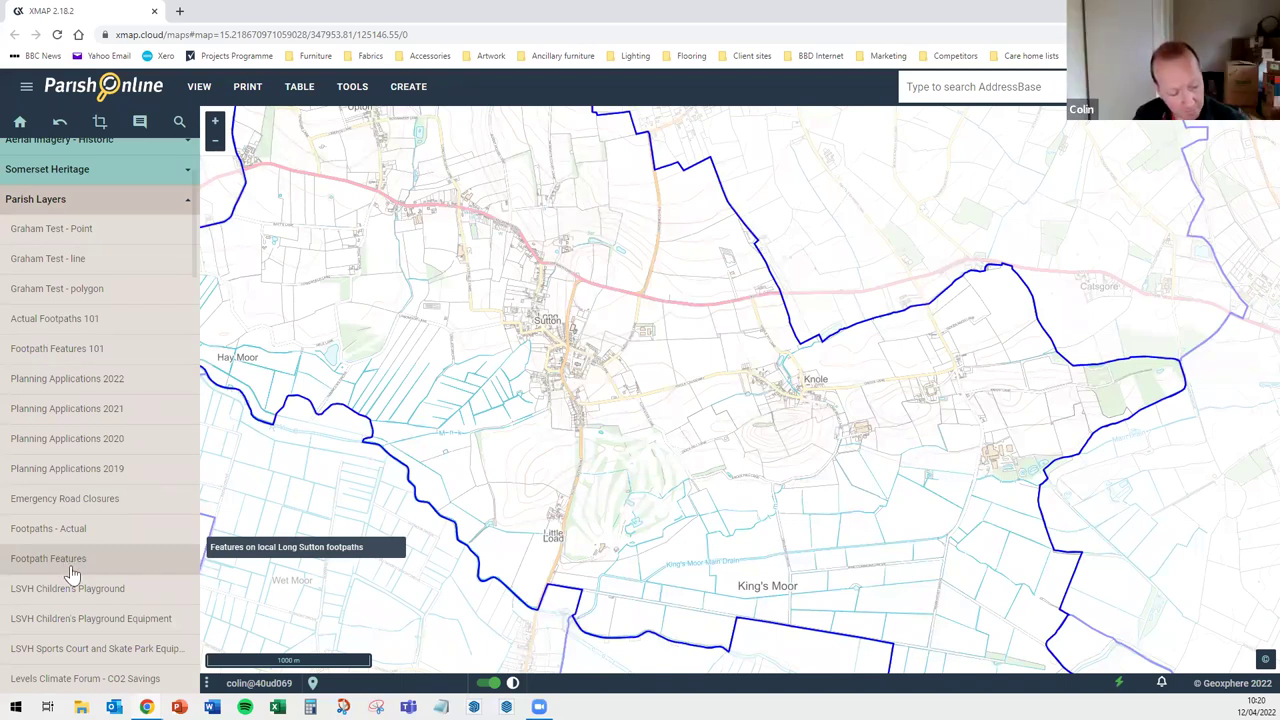
{"action": "left_click", "coordinate": [72, 572]}
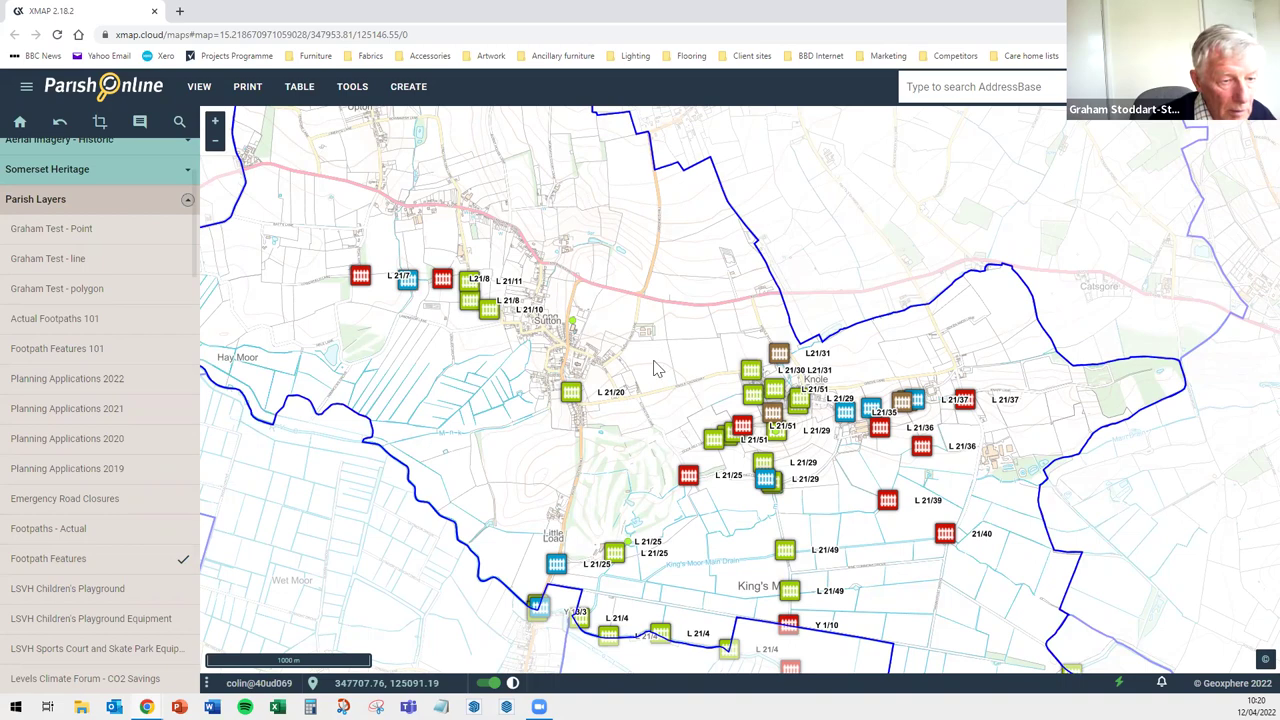
Zoom and pan to the L 21/7–L 21/49 markers around Long Sutton and Knole, then collapse Parish Layers
{"action": "scroll", "coordinate": [680, 338], "scroll_direction": "up", "scroll_amount": 1}
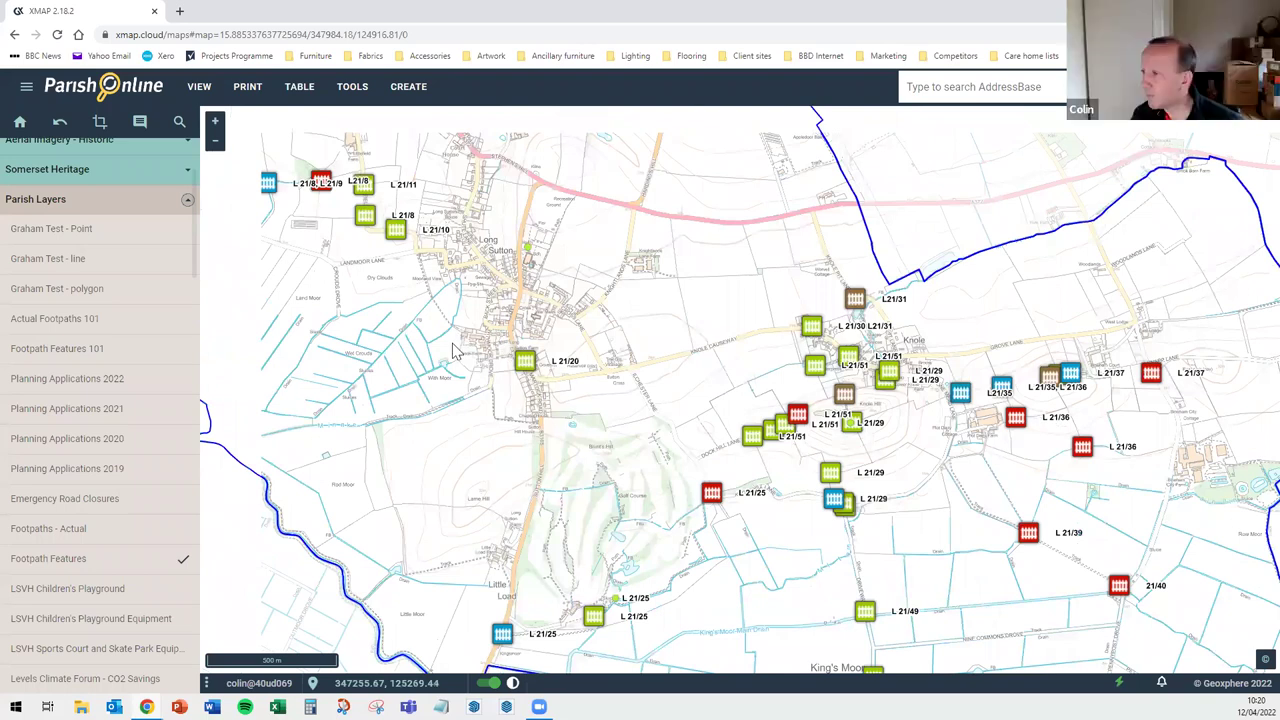
{"action": "left_click_drag", "start_coordinate": [762, 452], "coordinate": [809, 495]}
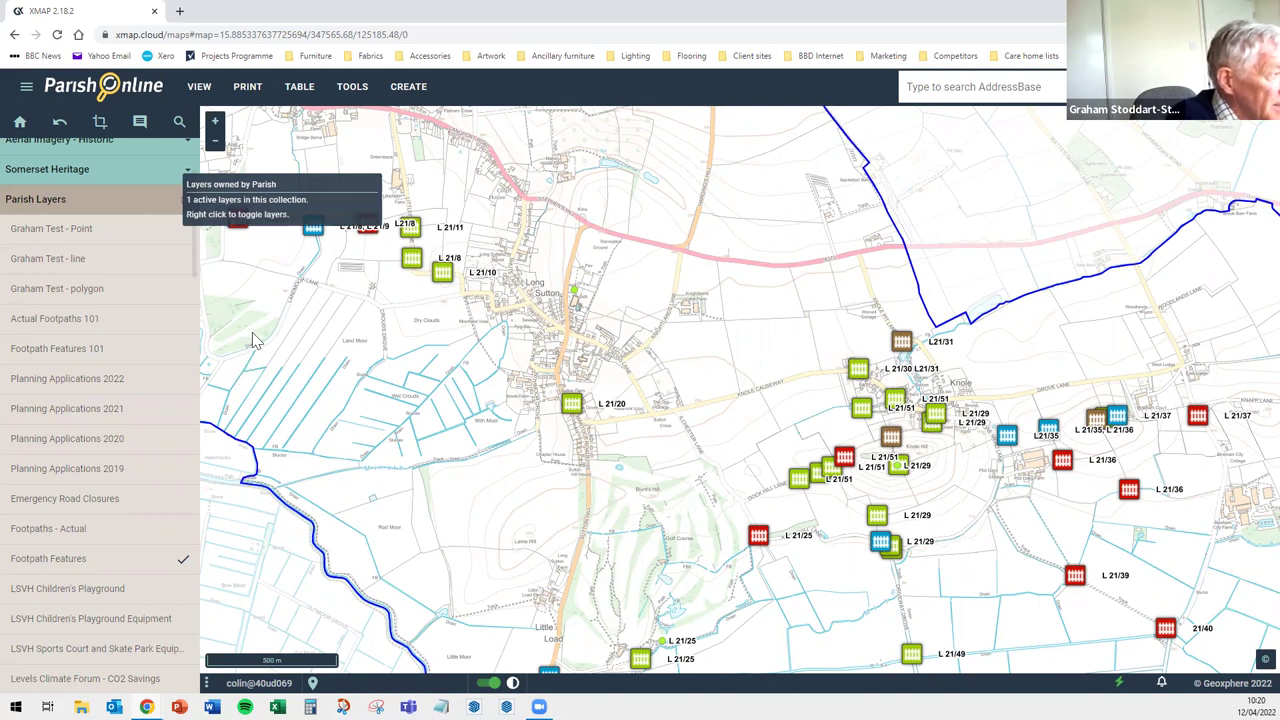
{"action": "left_click", "coordinate": [84, 201]}
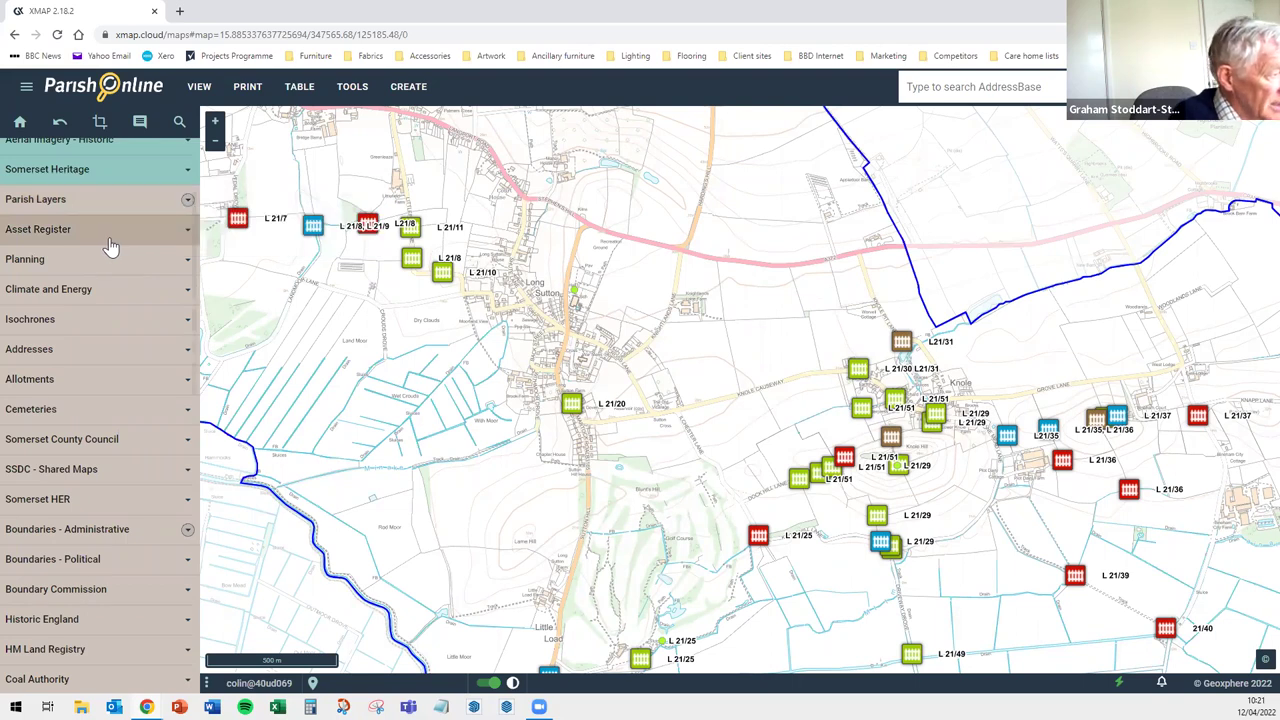
Turn on Somerset County Council's Public Rights of Way layer, drawing magenta routes L 21/1 to L 21/54
{"action": "left_click", "coordinate": [148, 444]}
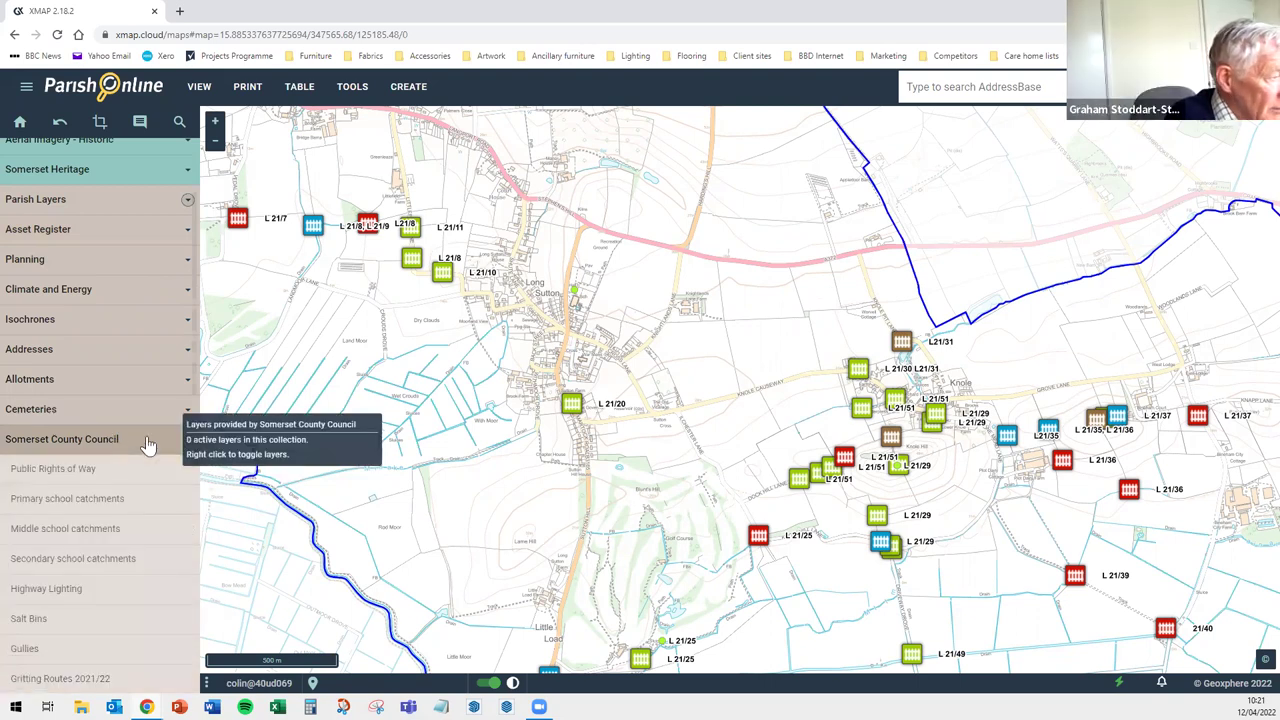
{"action": "scroll", "coordinate": [120, 425], "scroll_direction": "down", "scroll_amount": 1}
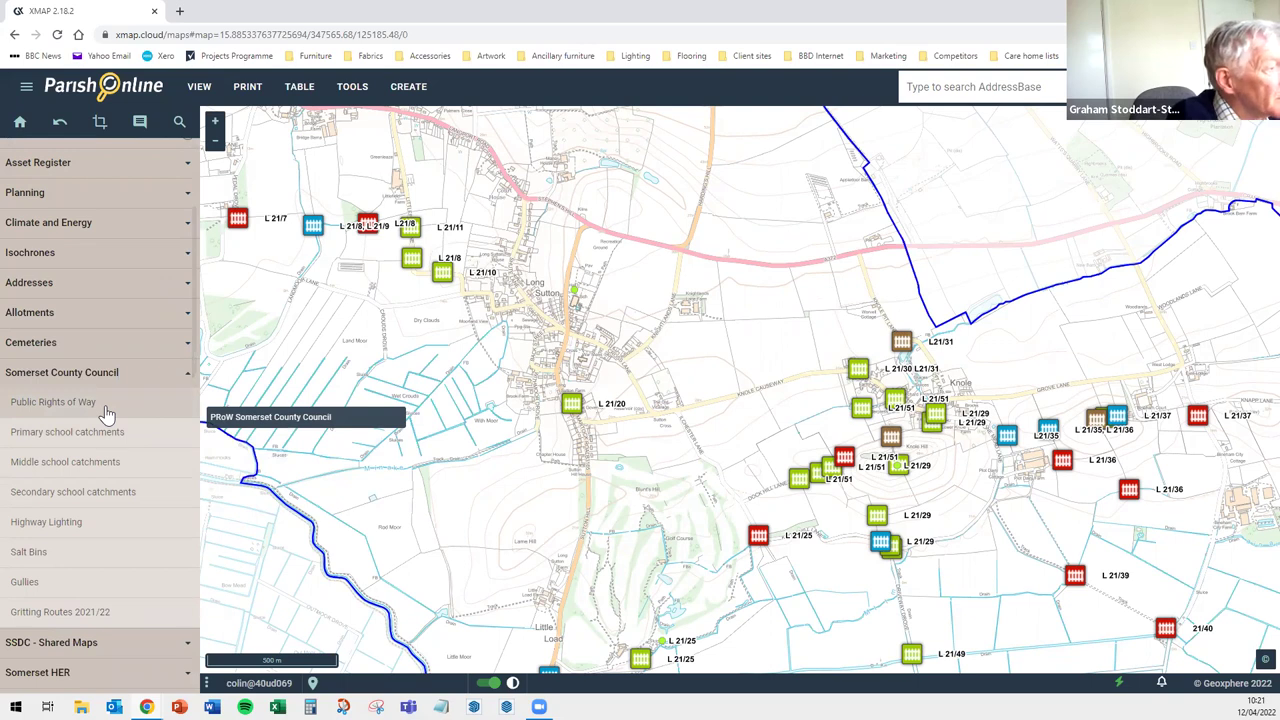
{"action": "left_click", "coordinate": [107, 414]}
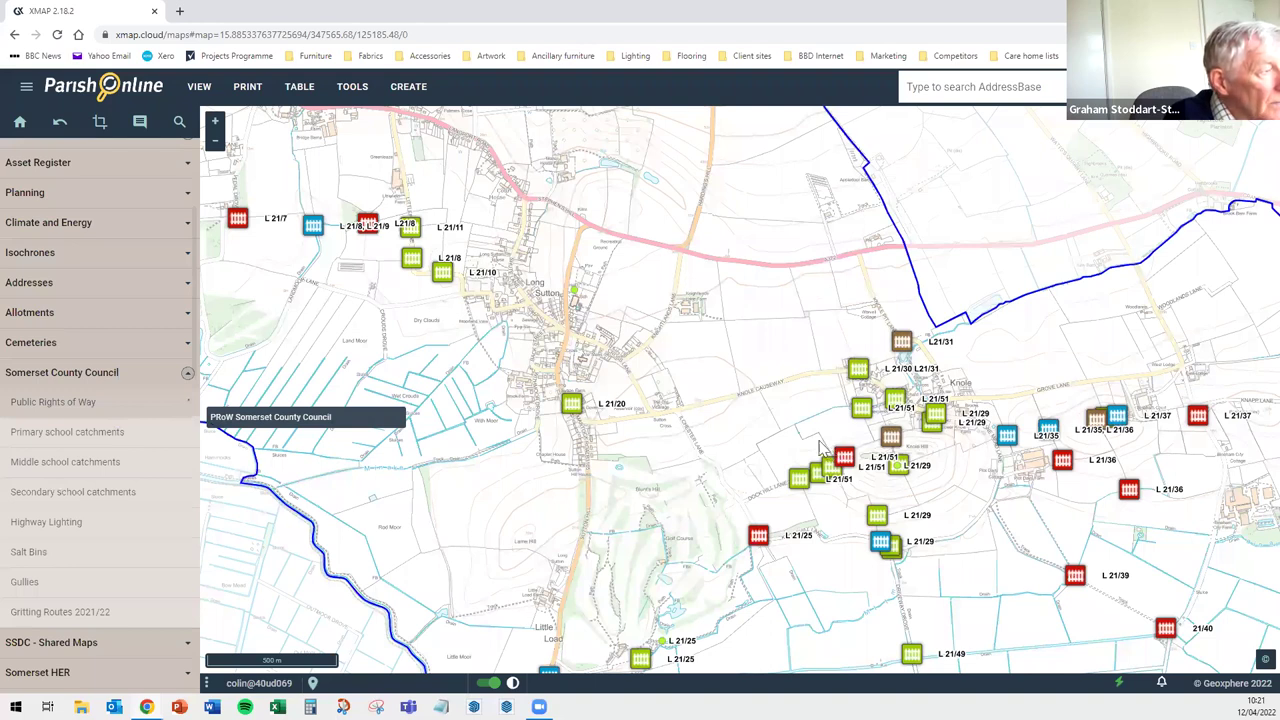
{"action": "scroll", "coordinate": [779, 320], "scroll_direction": "up", "scroll_amount": 1}
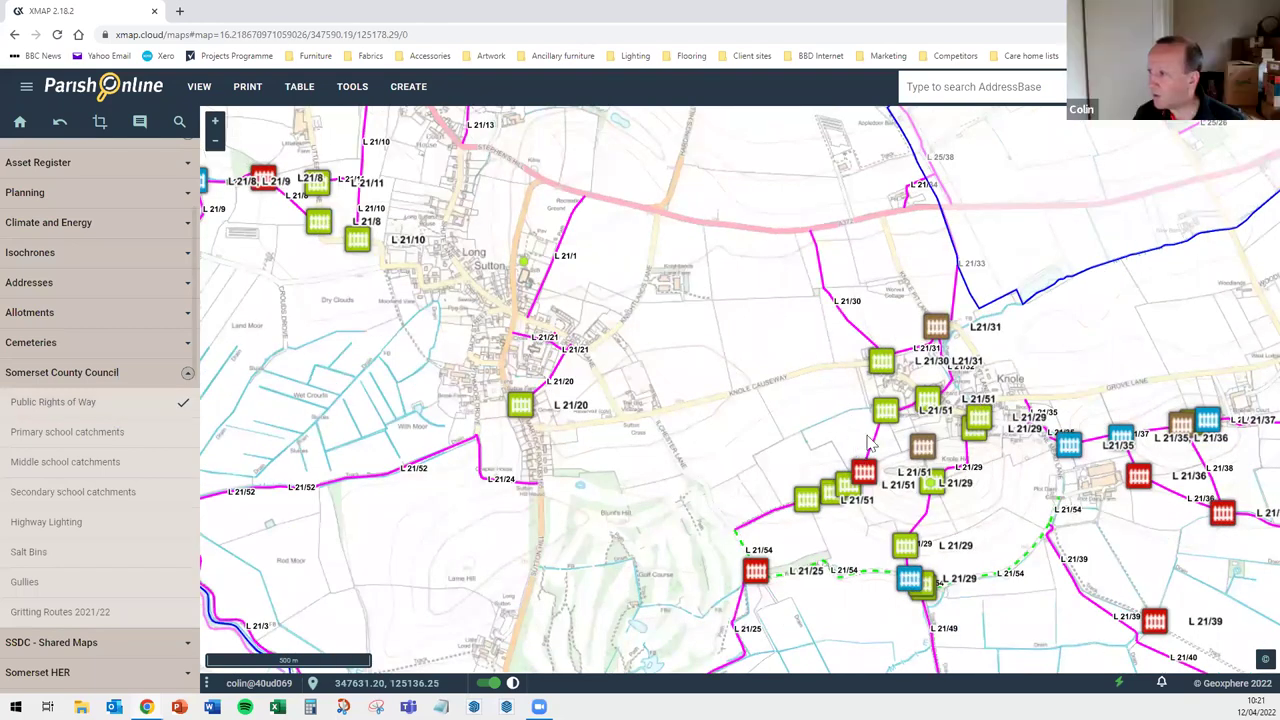
Zoom in on Knole, view path L 21/29's rights-of-way details, then return to the layer choices
{"action": "scroll", "coordinate": [852, 450], "scroll_direction": "up", "scroll_amount": 1}
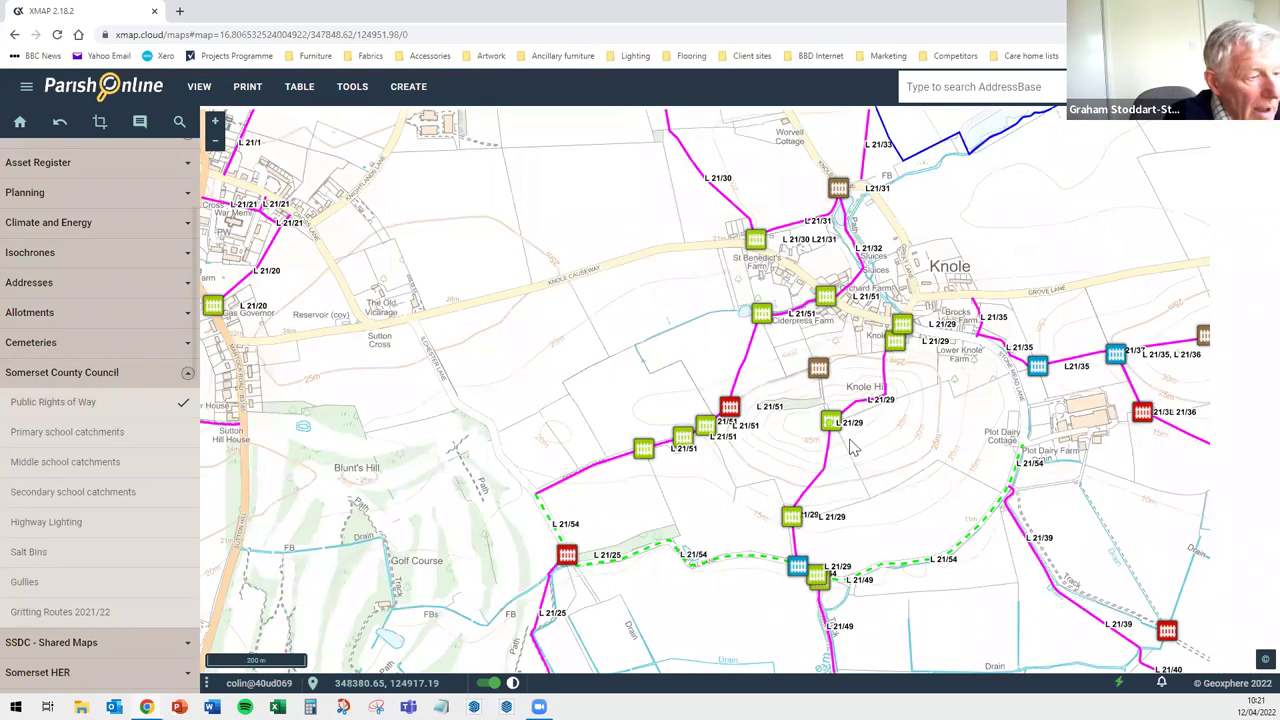
{"action": "scroll", "coordinate": [893, 320], "scroll_direction": "up", "scroll_amount": 1}
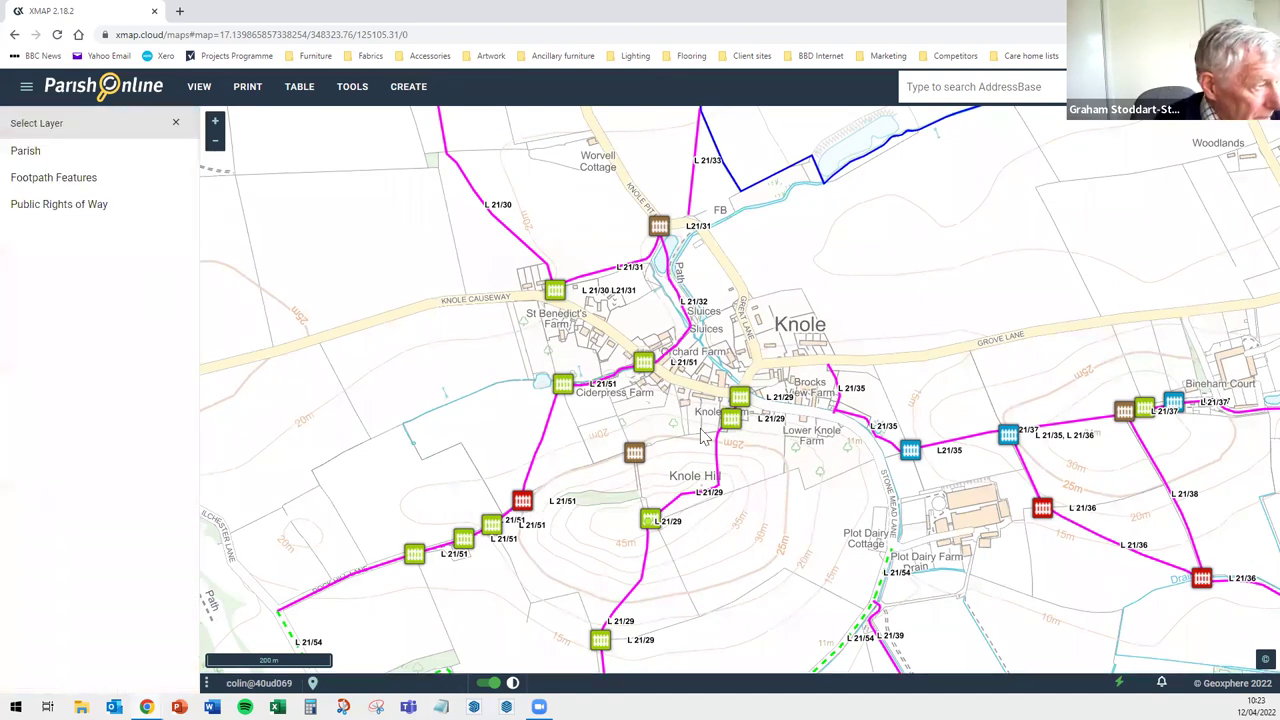
{"action": "left_click", "coordinate": [52, 214]}
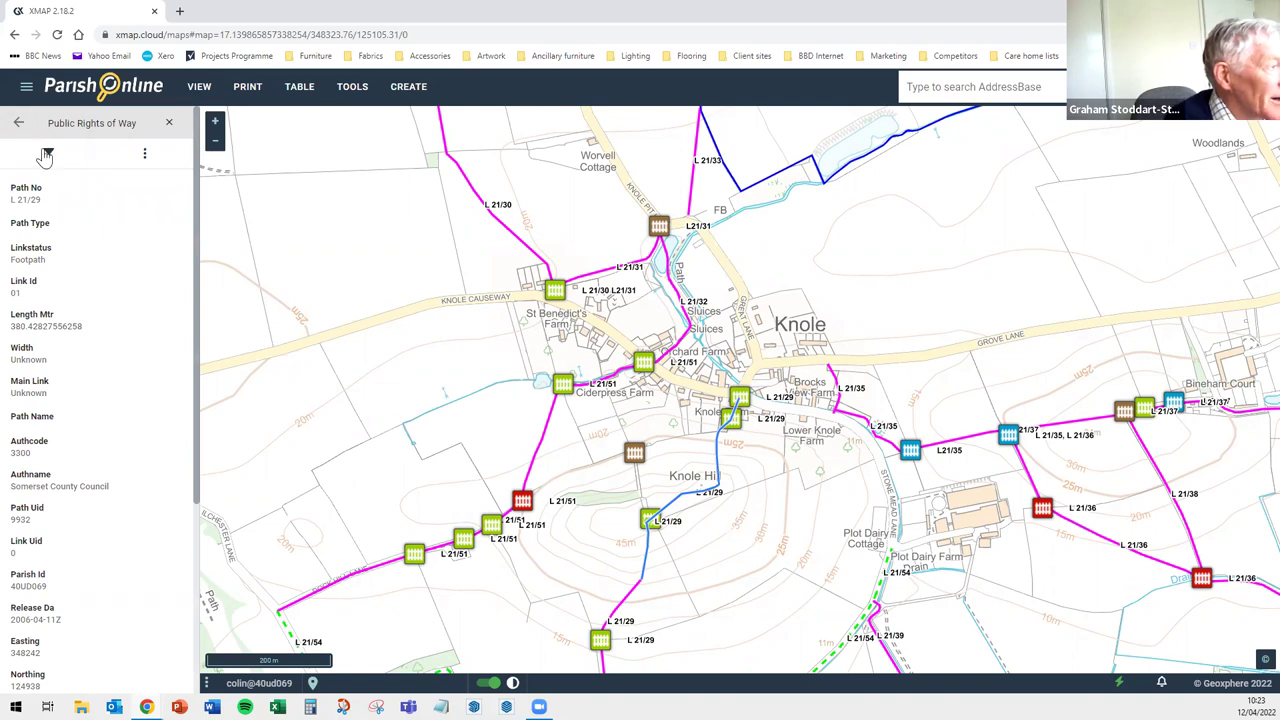
{"action": "left_click", "coordinate": [18, 123]}
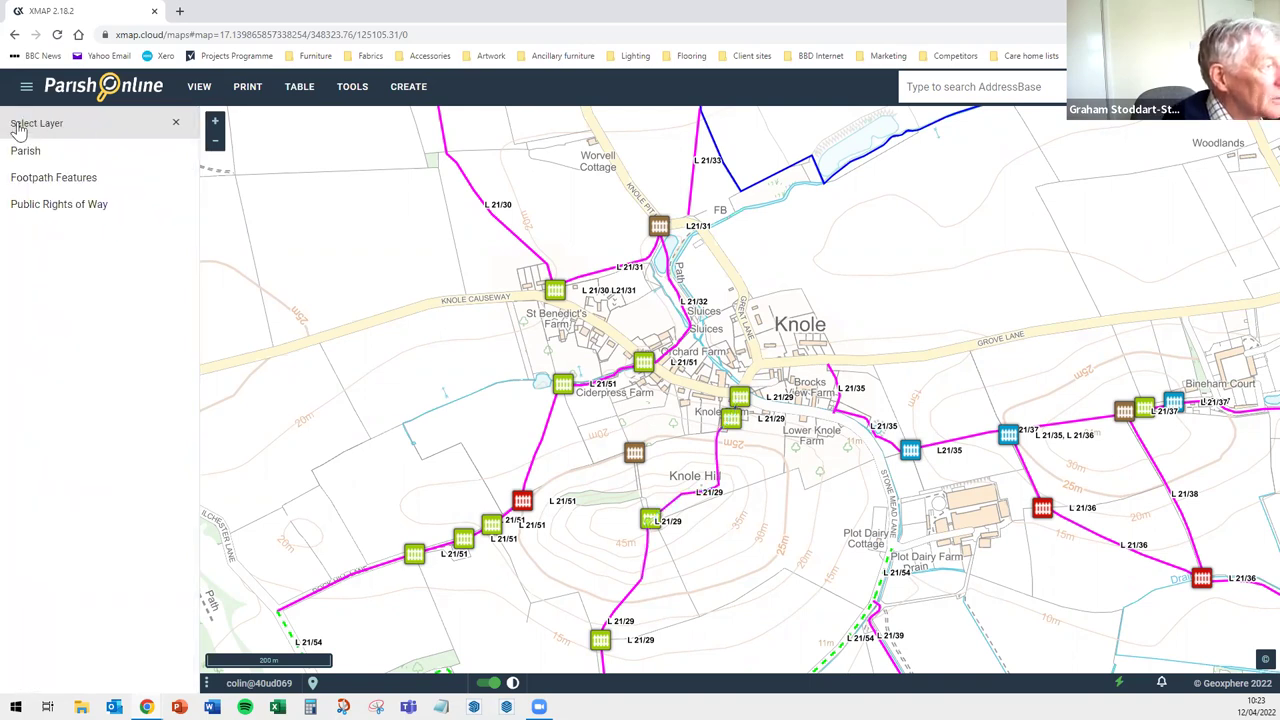
Open the '49 Entrance to Knole Hill' footpath feature record and expand its Attachments
{"action": "left_click", "coordinate": [57, 185]}
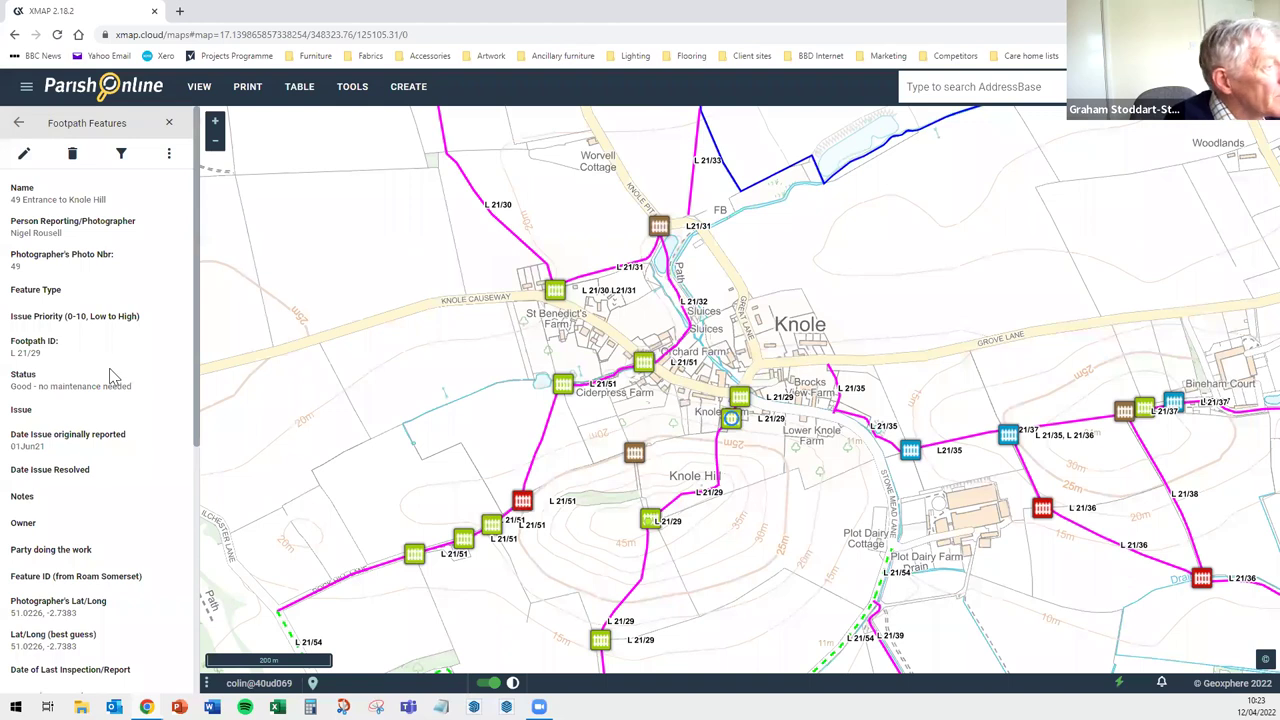
{"action": "scroll", "coordinate": [112, 370], "scroll_direction": "down", "scroll_amount": 3}
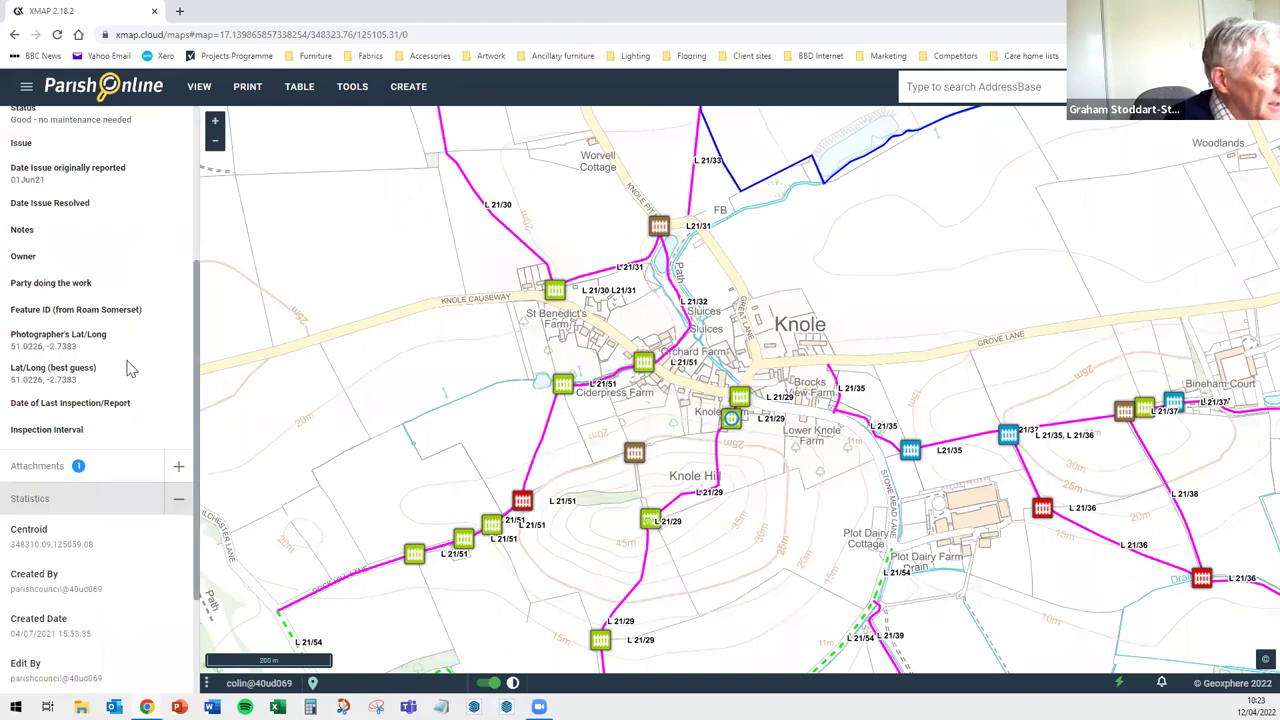
{"action": "scroll", "coordinate": [140, 378], "scroll_direction": "down", "scroll_amount": 1}
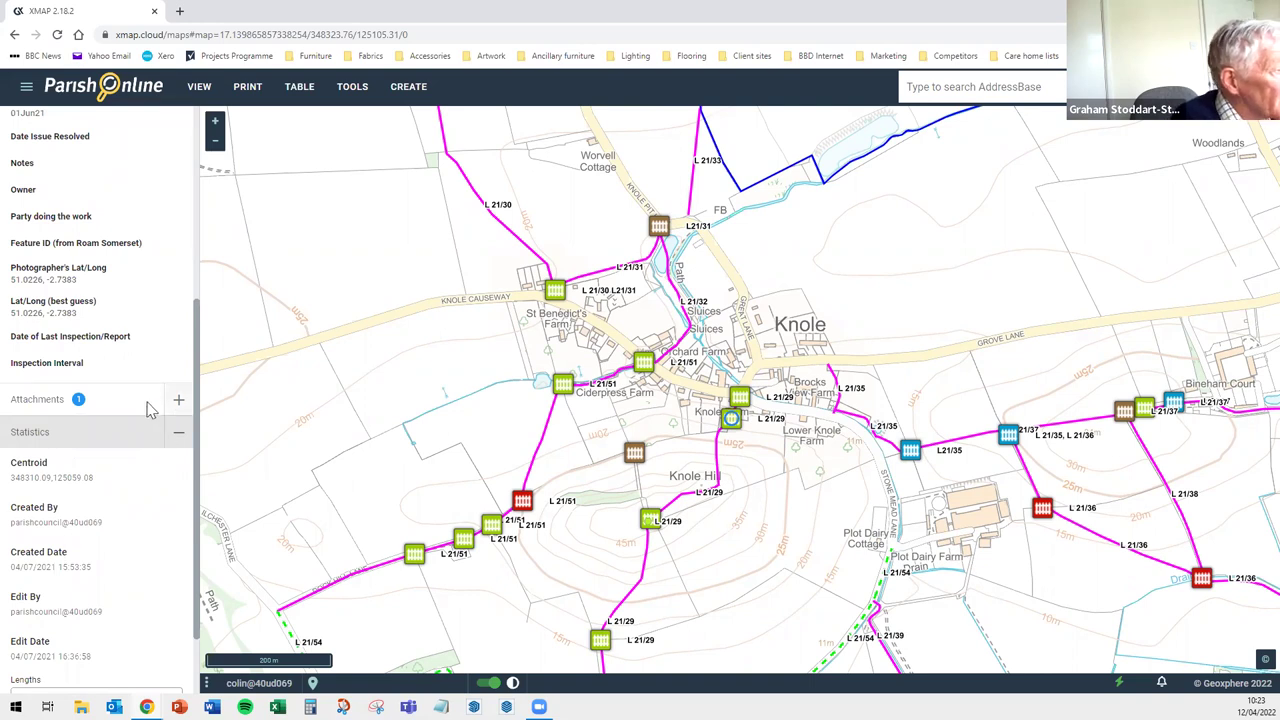
{"action": "left_click", "coordinate": [180, 401]}
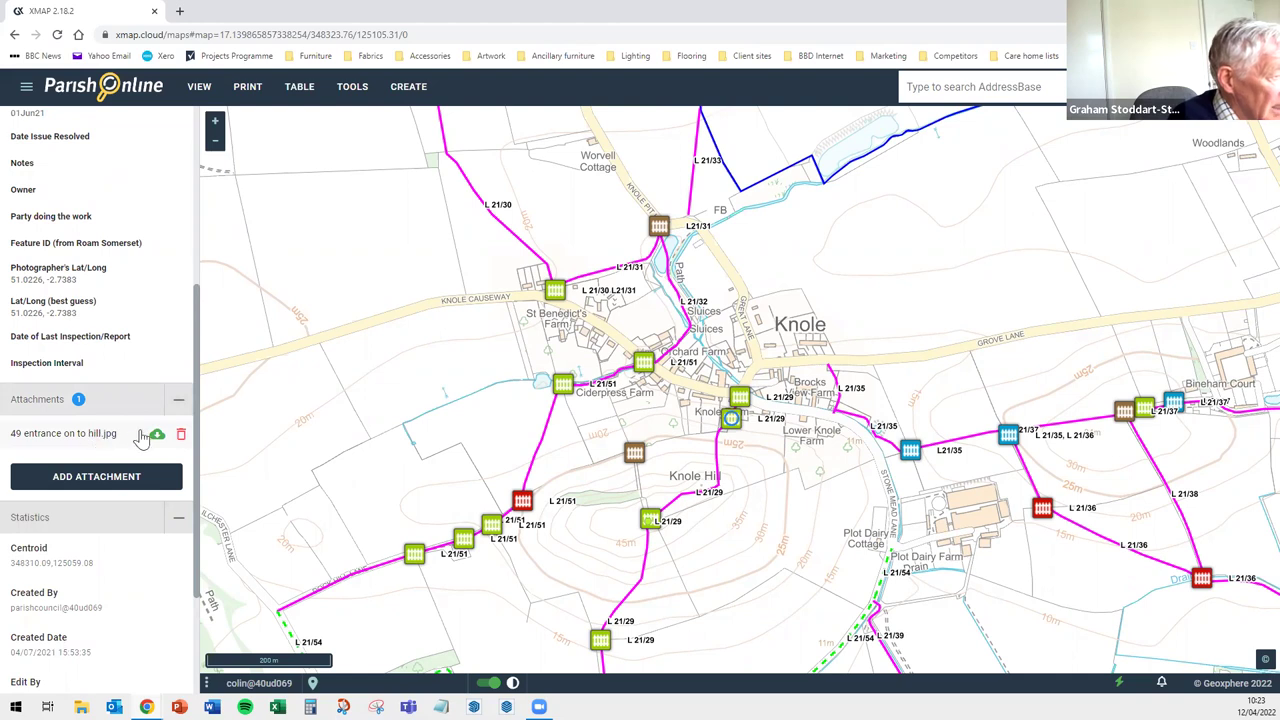
Open the attachment '49 entrance on to hill.jpg' full size in a new tab
{"action": "left_click", "coordinate": [156, 437]}
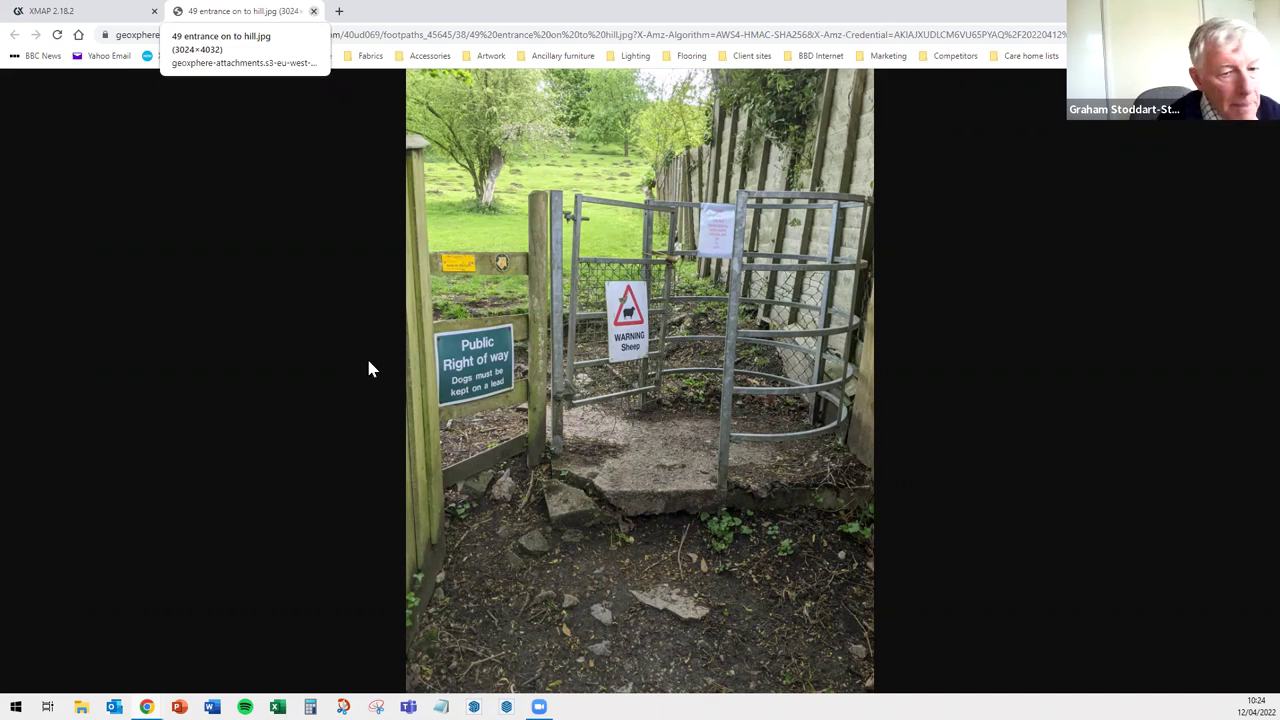
Close the photo tab to get back to the footpath feature record
{"action": "key", "text": "ctrl+w"}
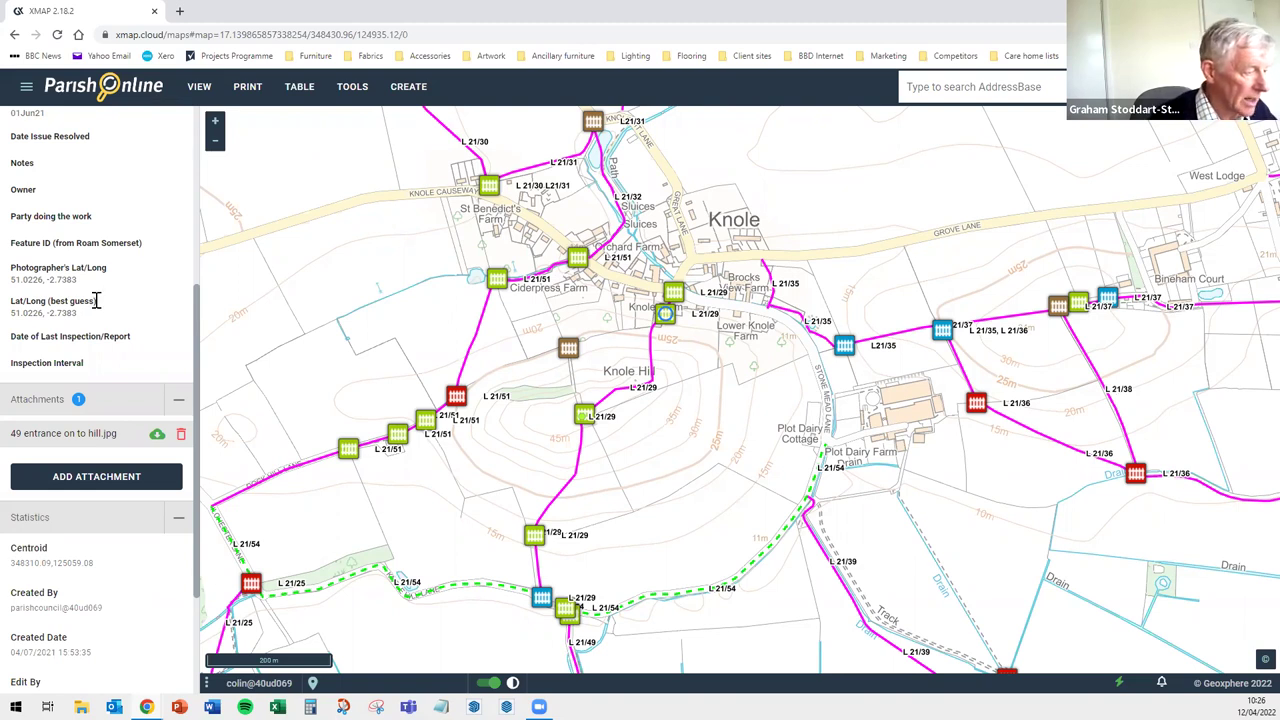
Scroll through the feature record, then open the map's Geolocation / Remove overlays menu
{"action": "scroll", "coordinate": [125, 292], "scroll_direction": "down", "scroll_amount": 1}
{"action": "scroll", "coordinate": [137, 306], "scroll_direction": "up", "scroll_amount": 1}
{"action": "scroll", "coordinate": [137, 308], "scroll_direction": "down", "scroll_amount": 1}
{"action": "scroll", "coordinate": [136, 311], "scroll_direction": "up", "scroll_amount": 1}
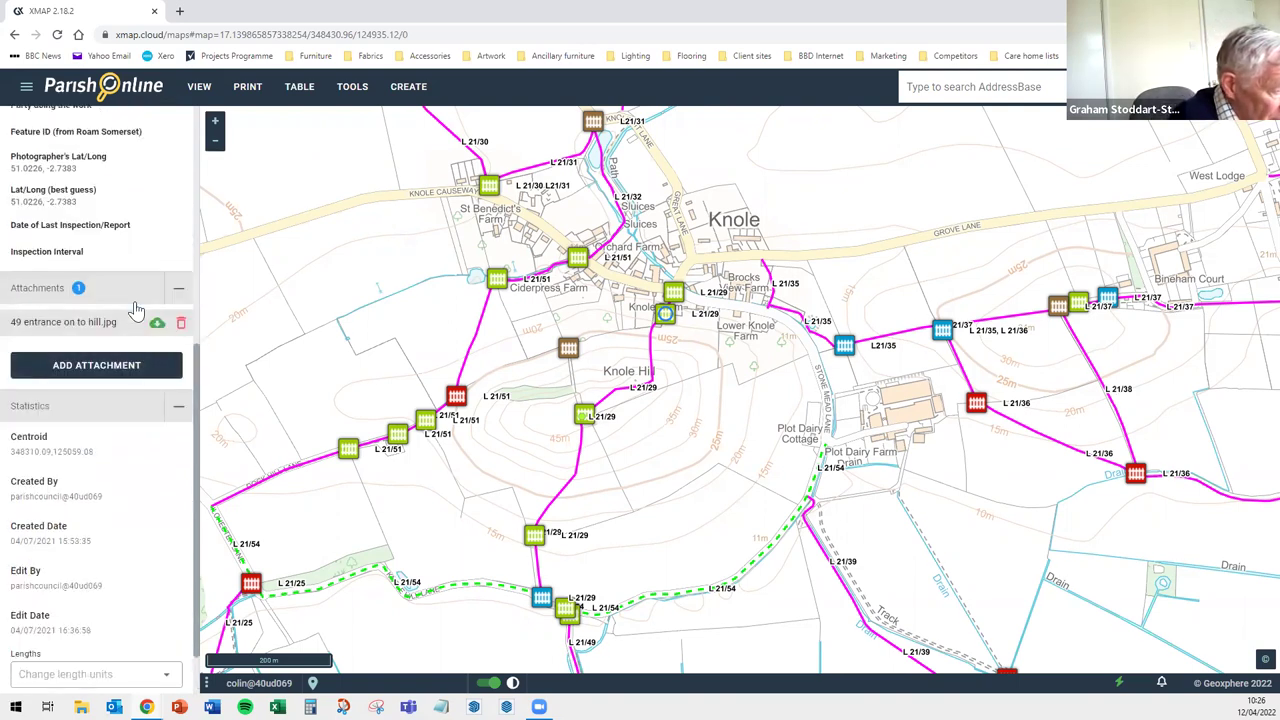
{"action": "scroll", "coordinate": [138, 312], "scroll_direction": "down", "scroll_amount": 2}
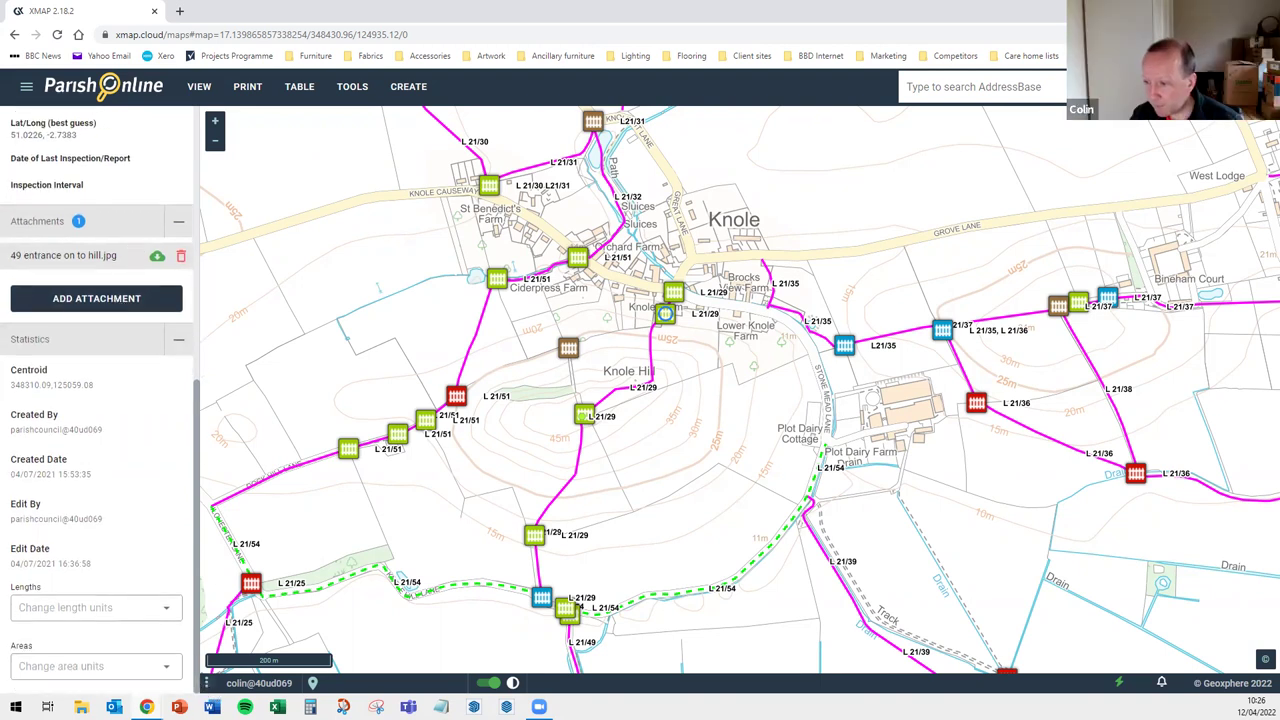
{"action": "left_click", "coordinate": [210, 684]}
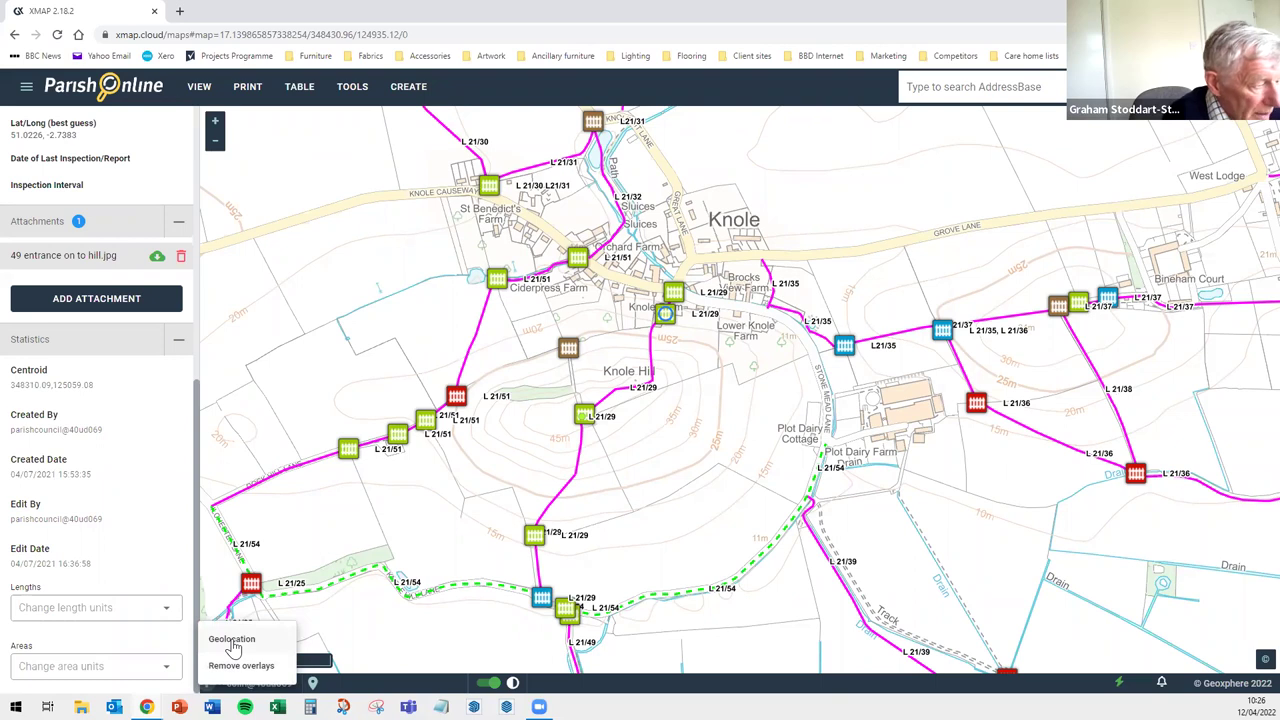
Use Geolocation and allow Chrome location access to mark the current position near Knole
{"action": "left_click", "coordinate": [232, 643]}
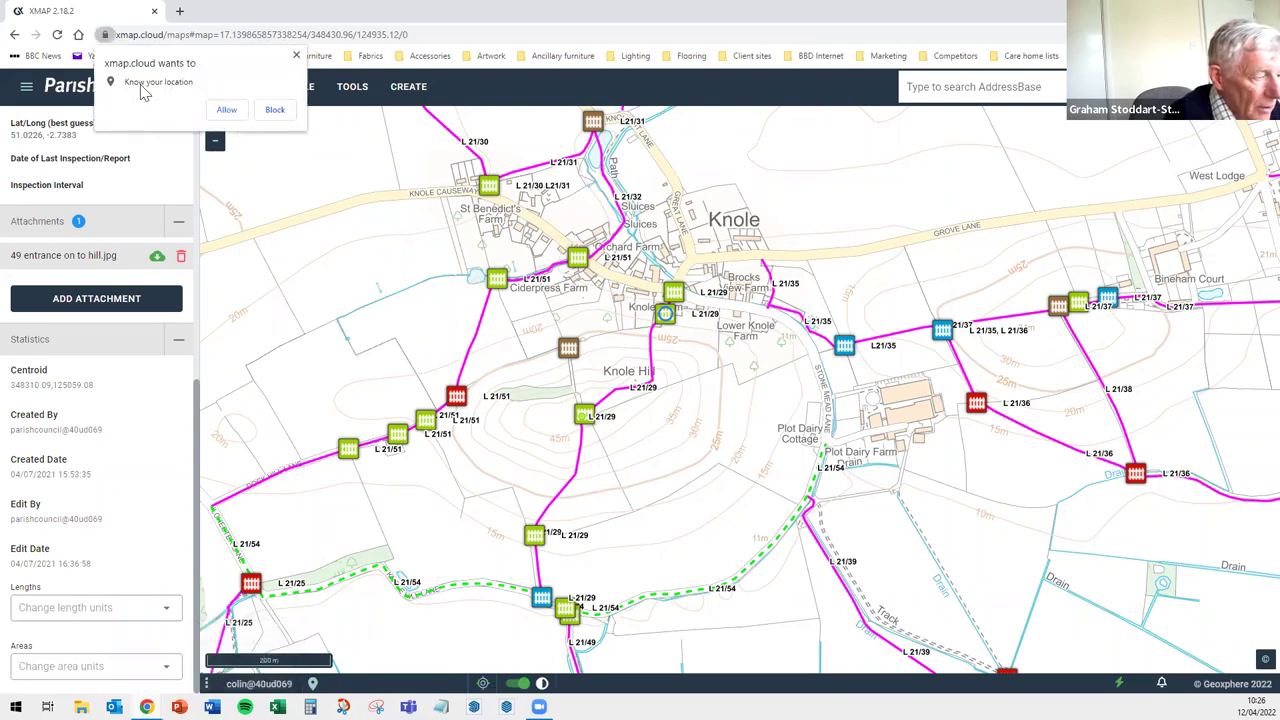
{"action": "left_click", "coordinate": [227, 110]}
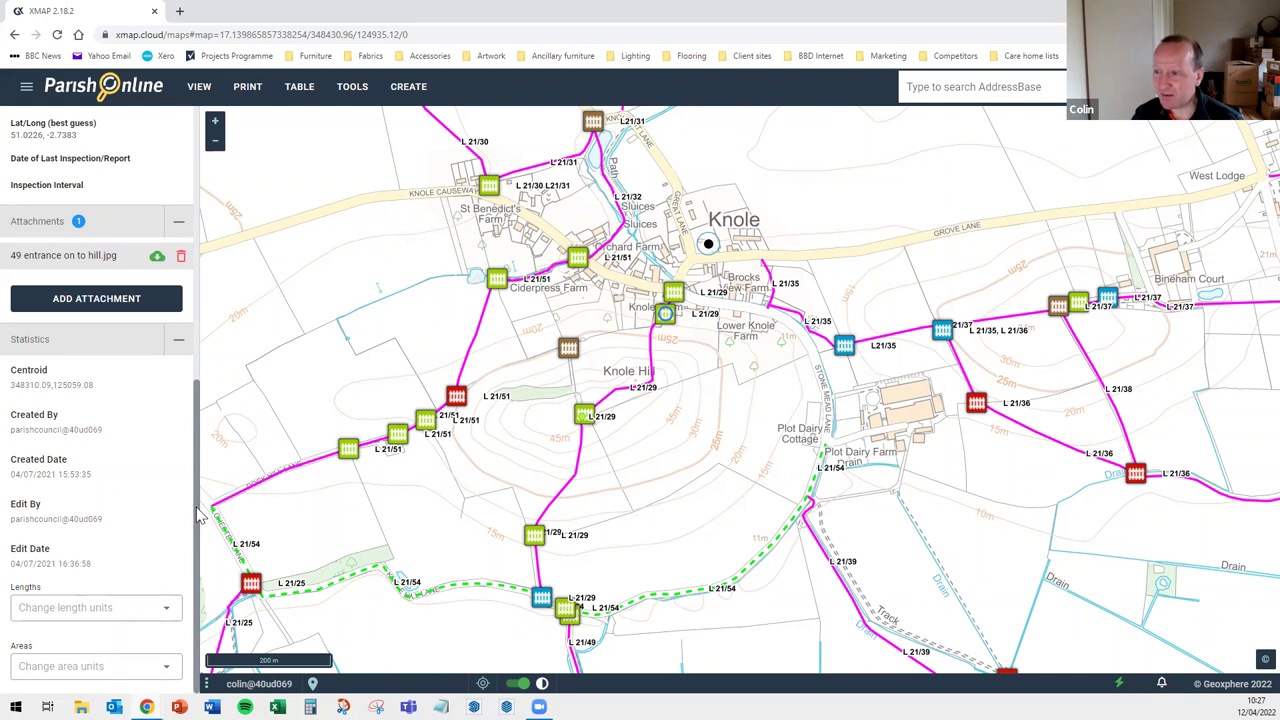
{"action": "scroll", "coordinate": [200, 400], "scroll_direction": "up", "scroll_amount": 2}
{"action": "scroll", "coordinate": [190, 300], "scroll_direction": "up", "scroll_amount": 2}
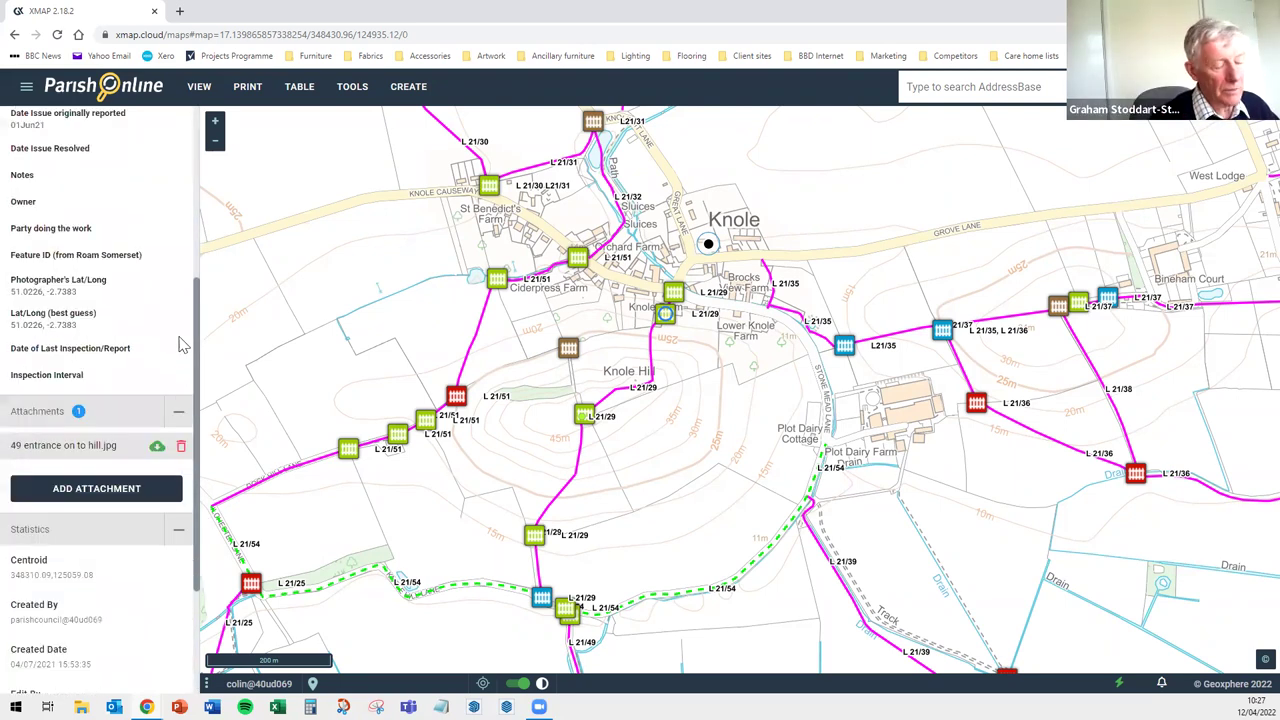
{"action": "scroll", "coordinate": [182, 344], "scroll_direction": "up", "scroll_amount": 3}
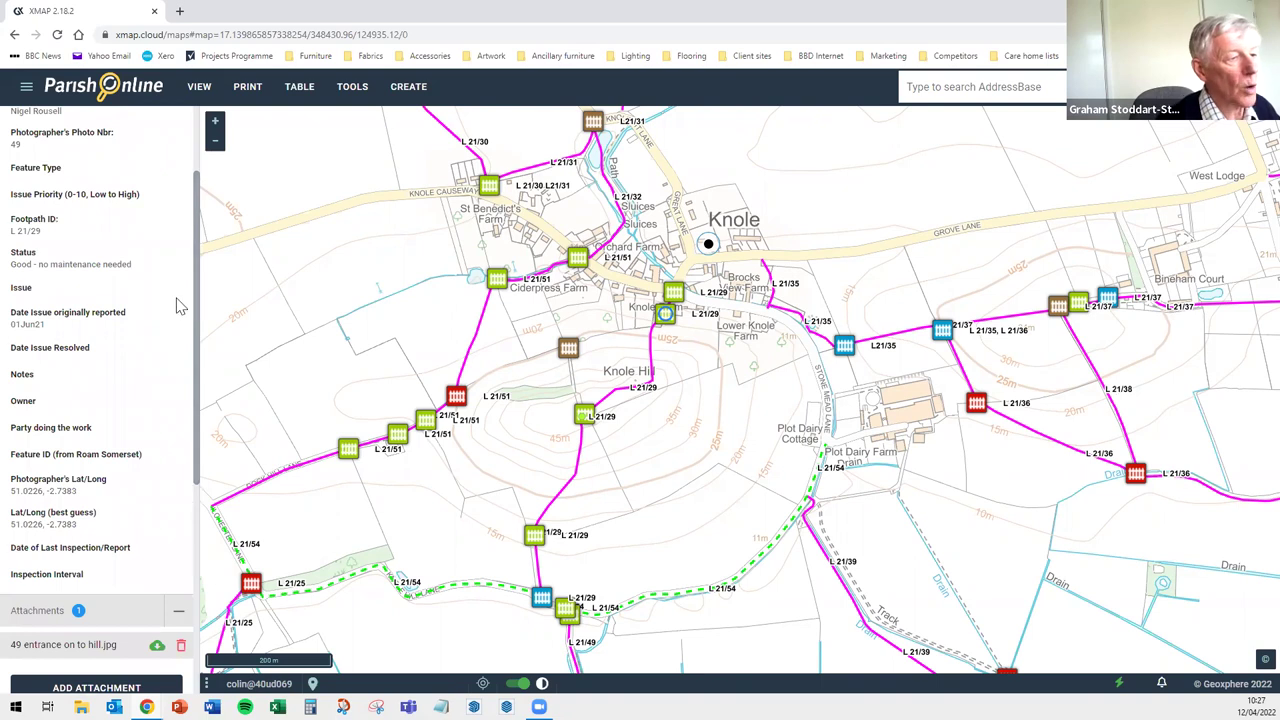
{"action": "scroll", "coordinate": [203, 290], "scroll_direction": "up", "scroll_amount": 2}
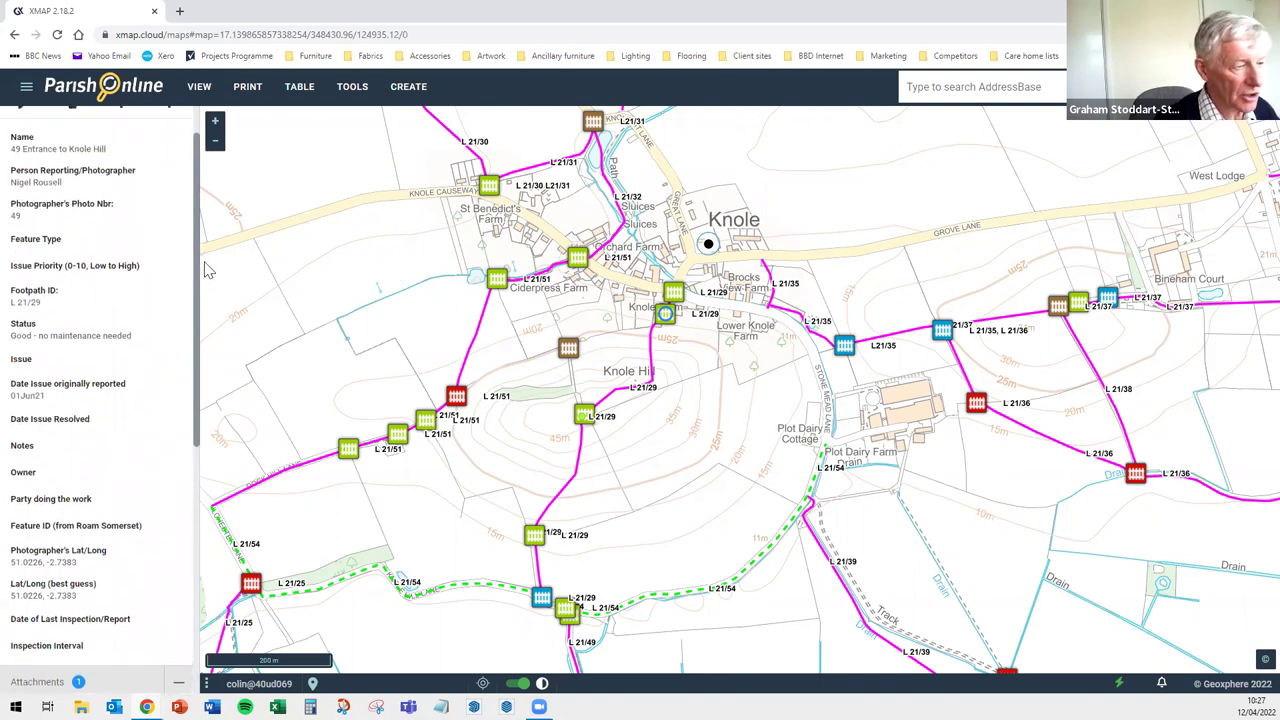
{"action": "scroll", "coordinate": [206, 280], "scroll_direction": "up", "scroll_amount": 1}
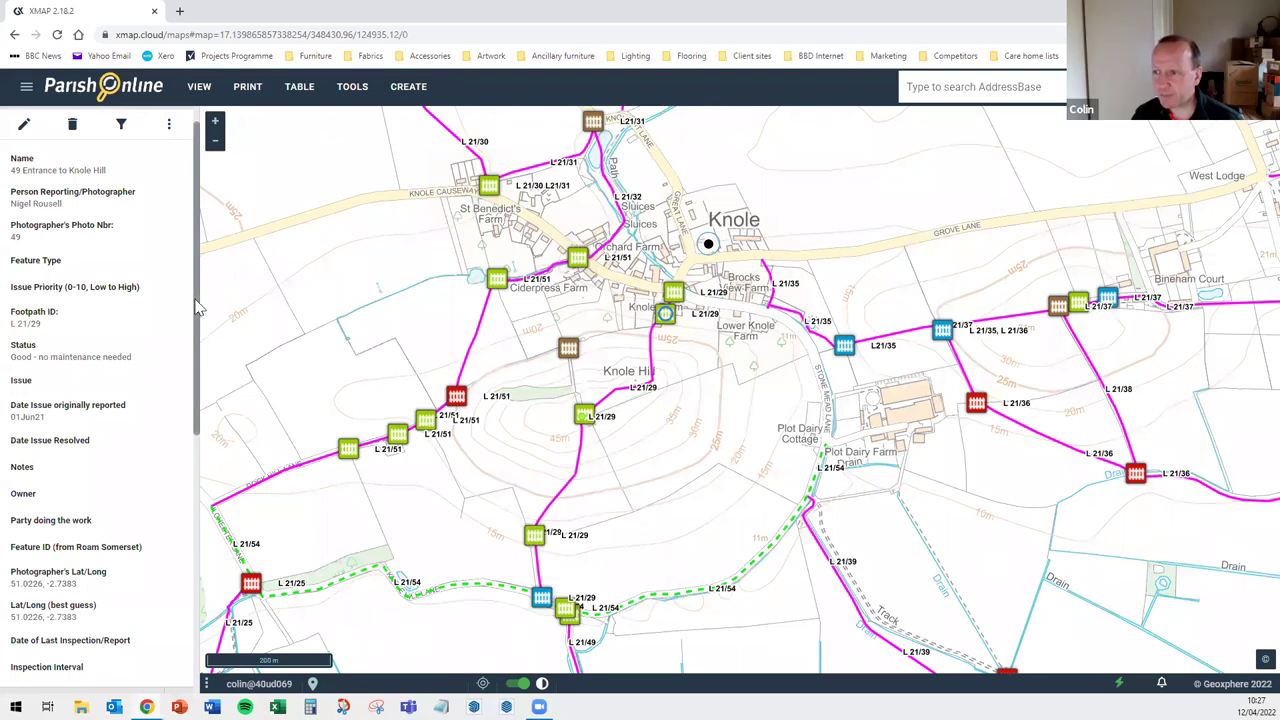
{"action": "left_click_drag", "start_coordinate": [197, 309], "coordinate": [202, 268]}
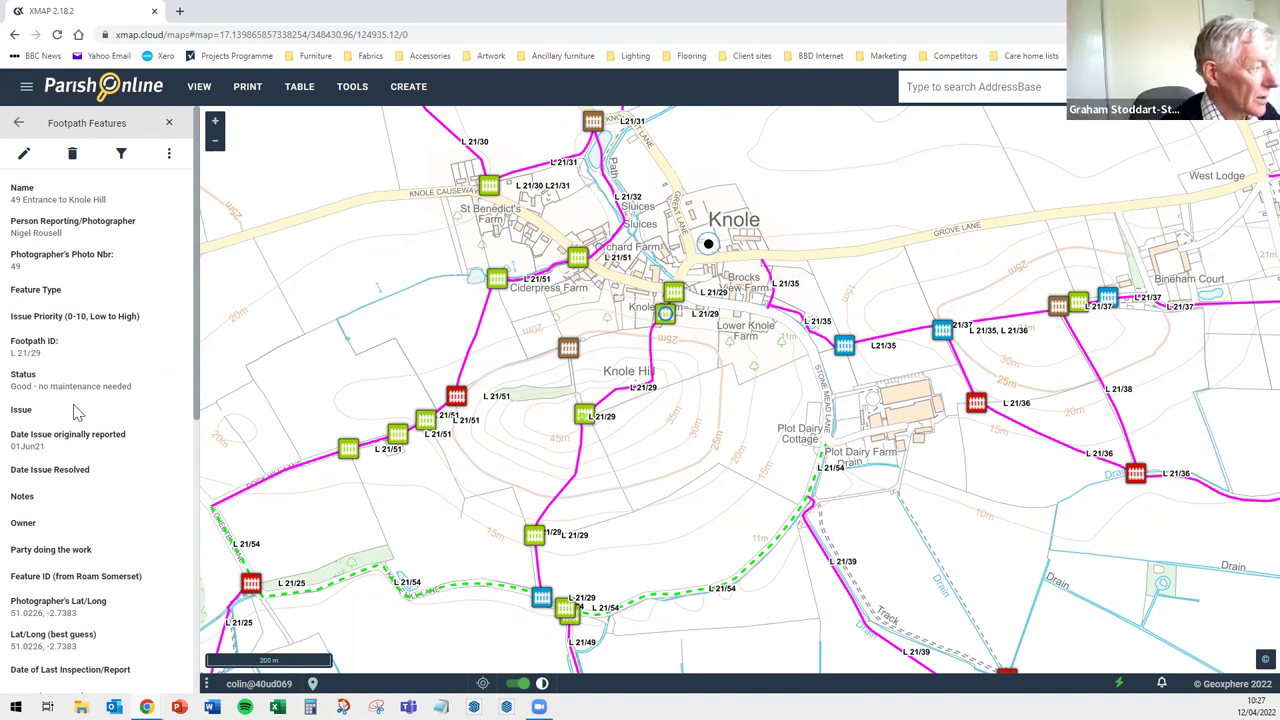
{"action": "scroll", "coordinate": [76, 412], "scroll_direction": "down", "scroll_amount": 5}
{"action": "scroll", "coordinate": [70, 408], "scroll_direction": "up", "scroll_amount": 3}
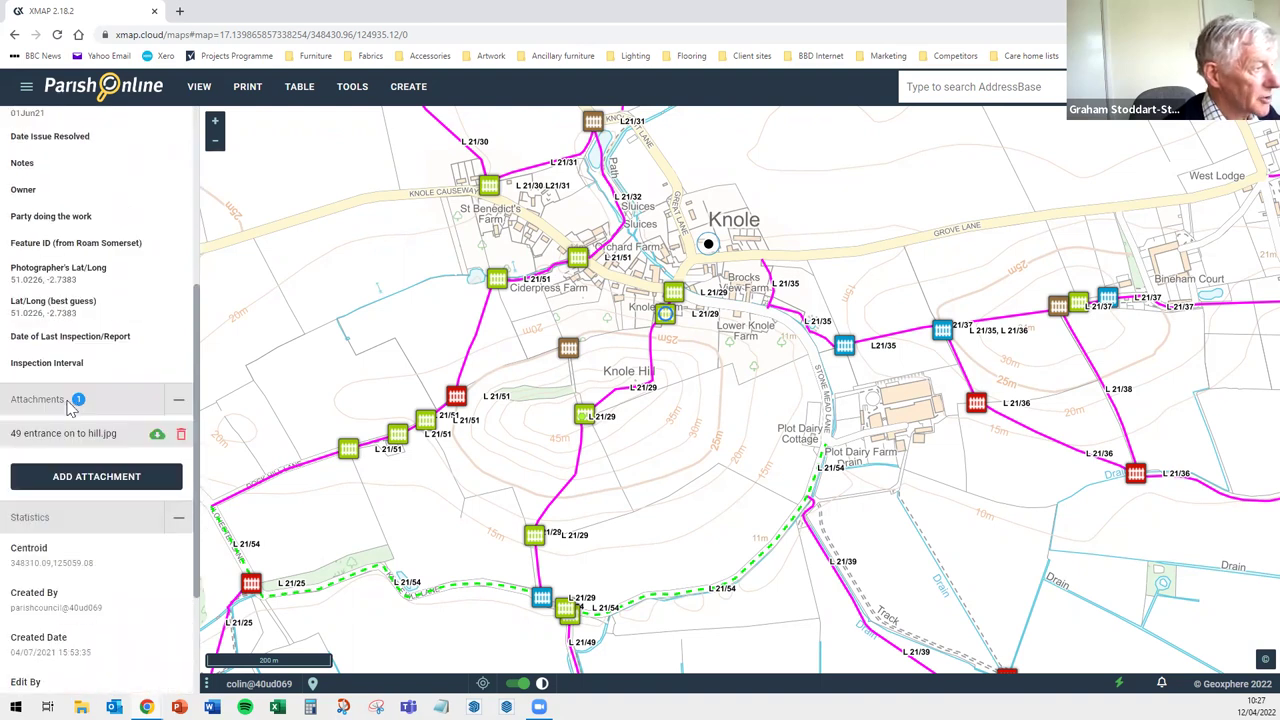
{"action": "scroll", "coordinate": [68, 408], "scroll_direction": "up", "scroll_amount": 2}
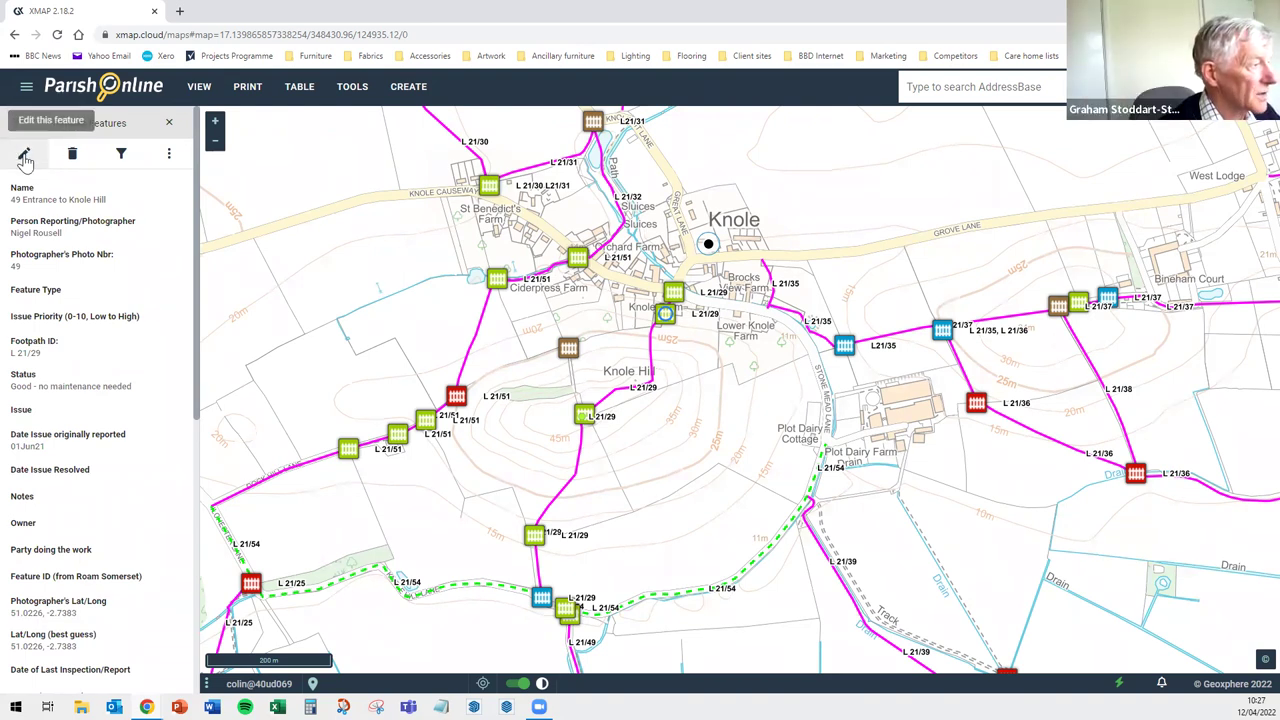
{"action": "left_click", "coordinate": [24, 158]}
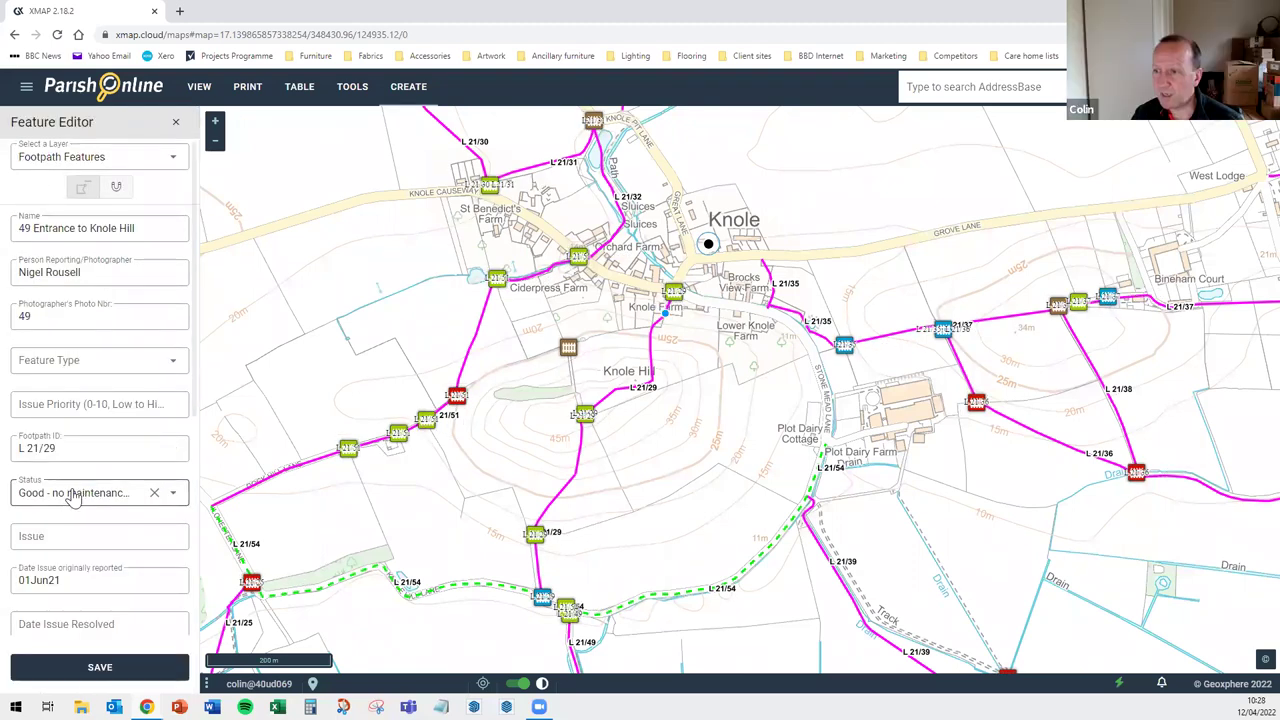
{"action": "scroll", "coordinate": [72, 498], "scroll_direction": "down", "scroll_amount": 1}
{"action": "scroll", "coordinate": [72, 498], "scroll_direction": "down", "scroll_amount": 1}
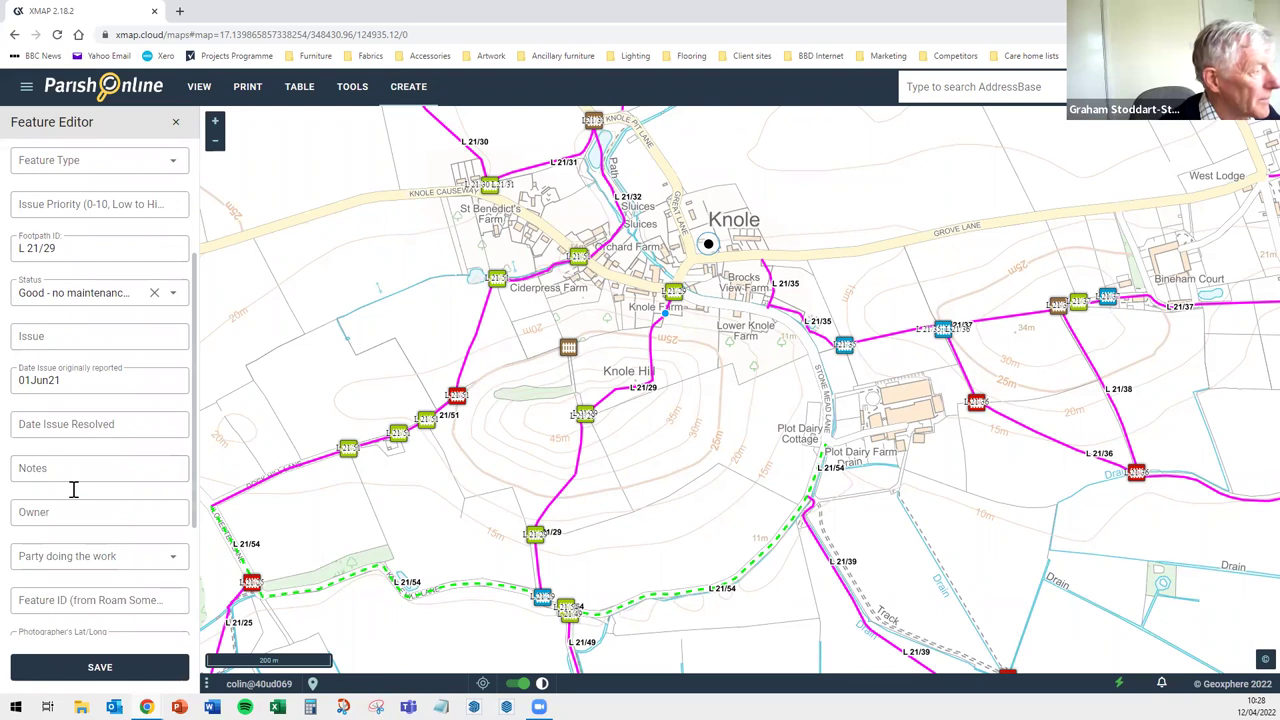
{"action": "scroll", "coordinate": [76, 494], "scroll_direction": "down", "scroll_amount": 3}
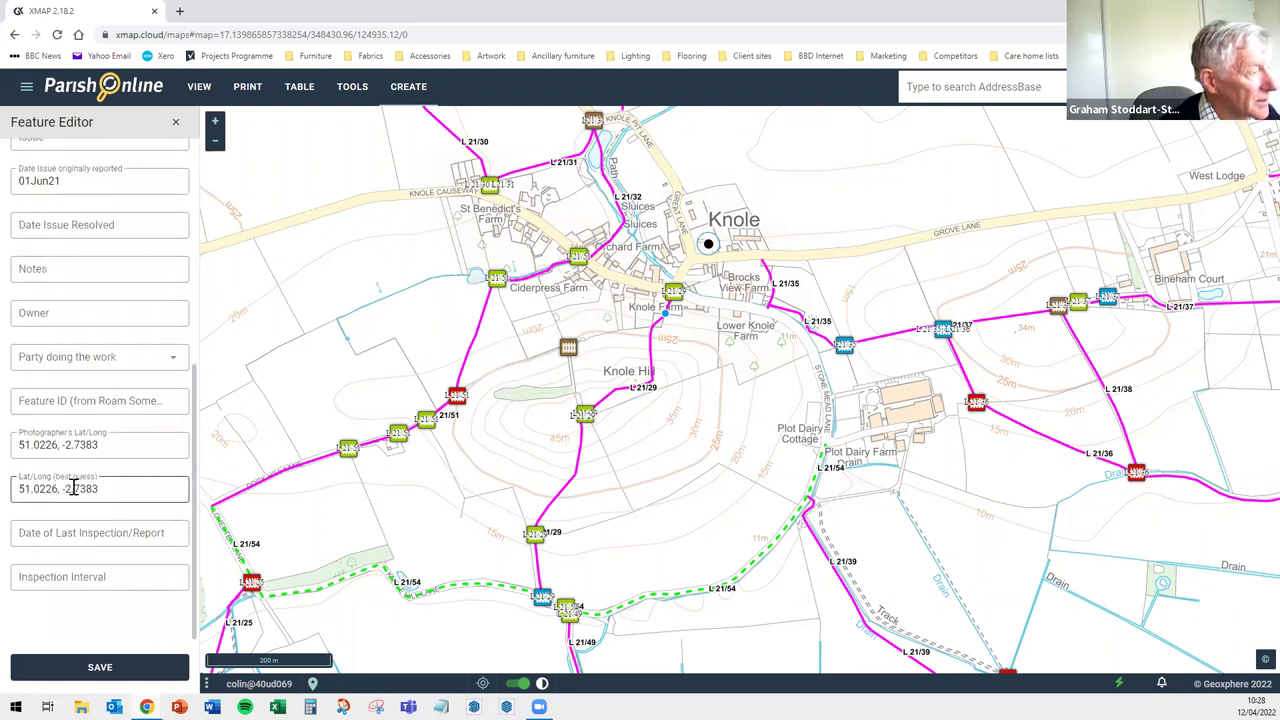
{"action": "scroll", "coordinate": [72, 488], "scroll_direction": "up", "scroll_amount": 2}
{"action": "scroll", "coordinate": [74, 490], "scroll_direction": "up", "scroll_amount": 3}
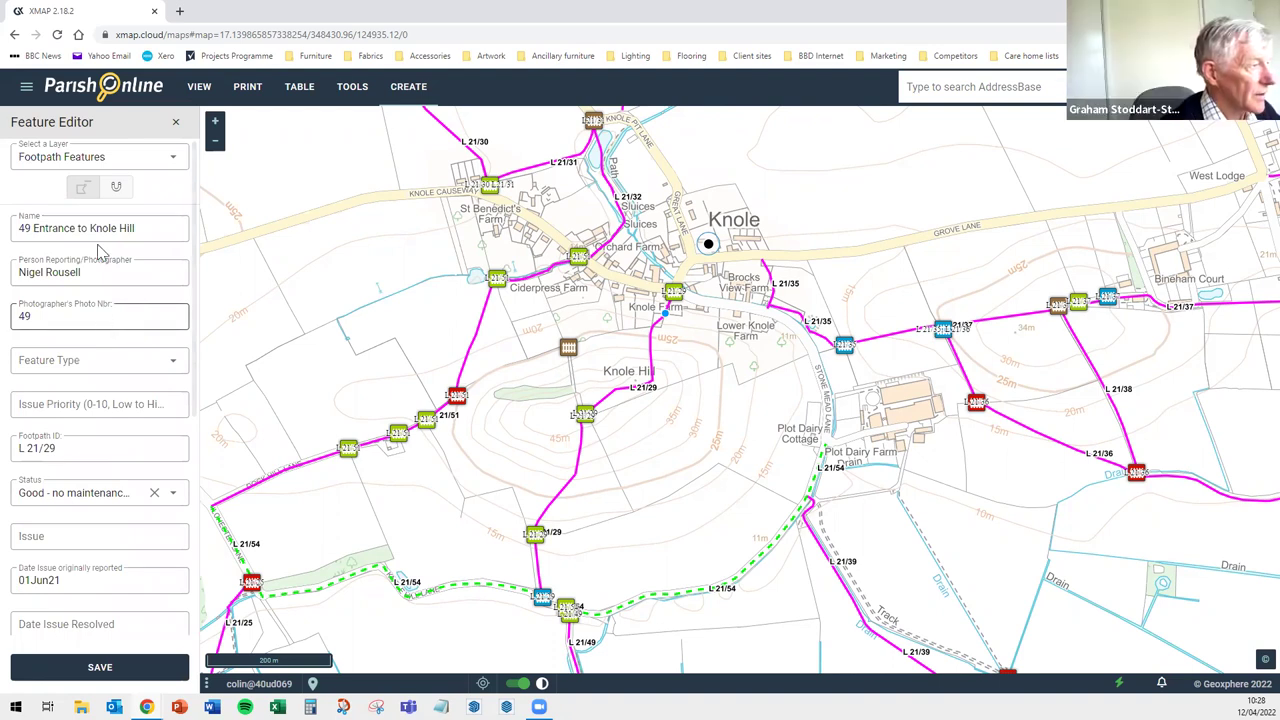
{"action": "left_click", "coordinate": [176, 126]}
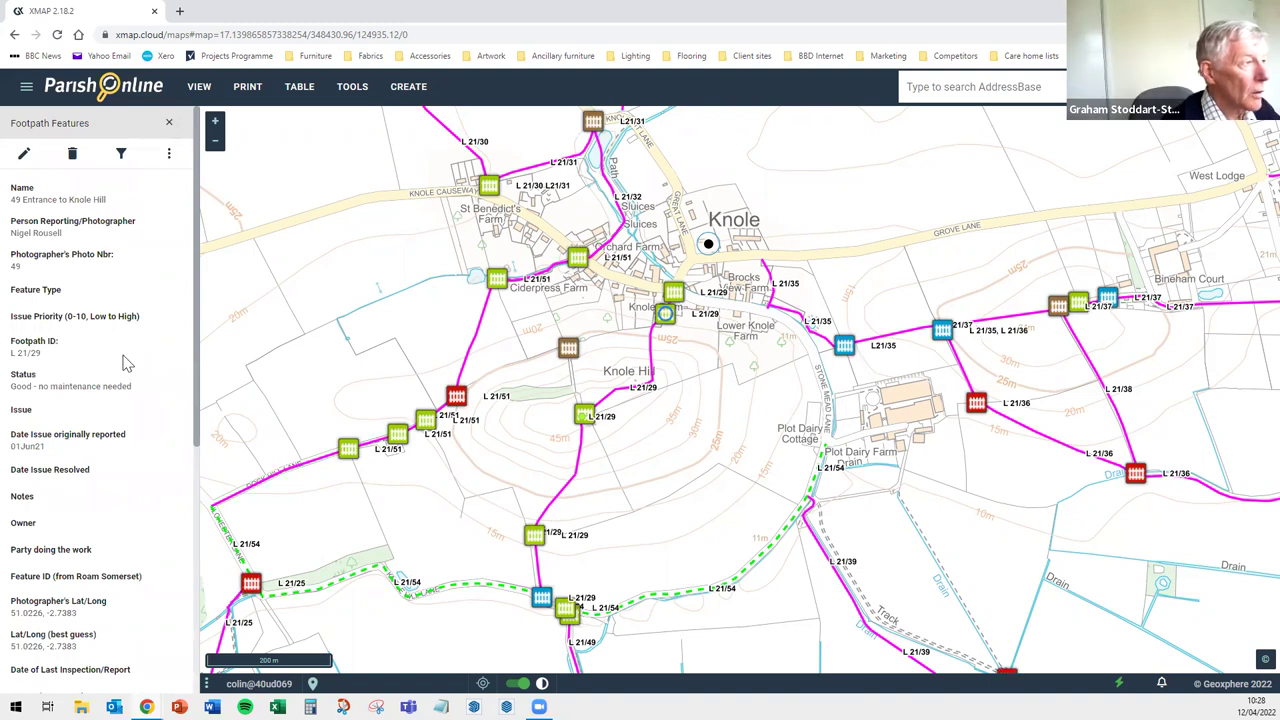
Load the Footpath Features layer into Table View, listing all 54 of its records
{"action": "left_click", "coordinate": [300, 88]}
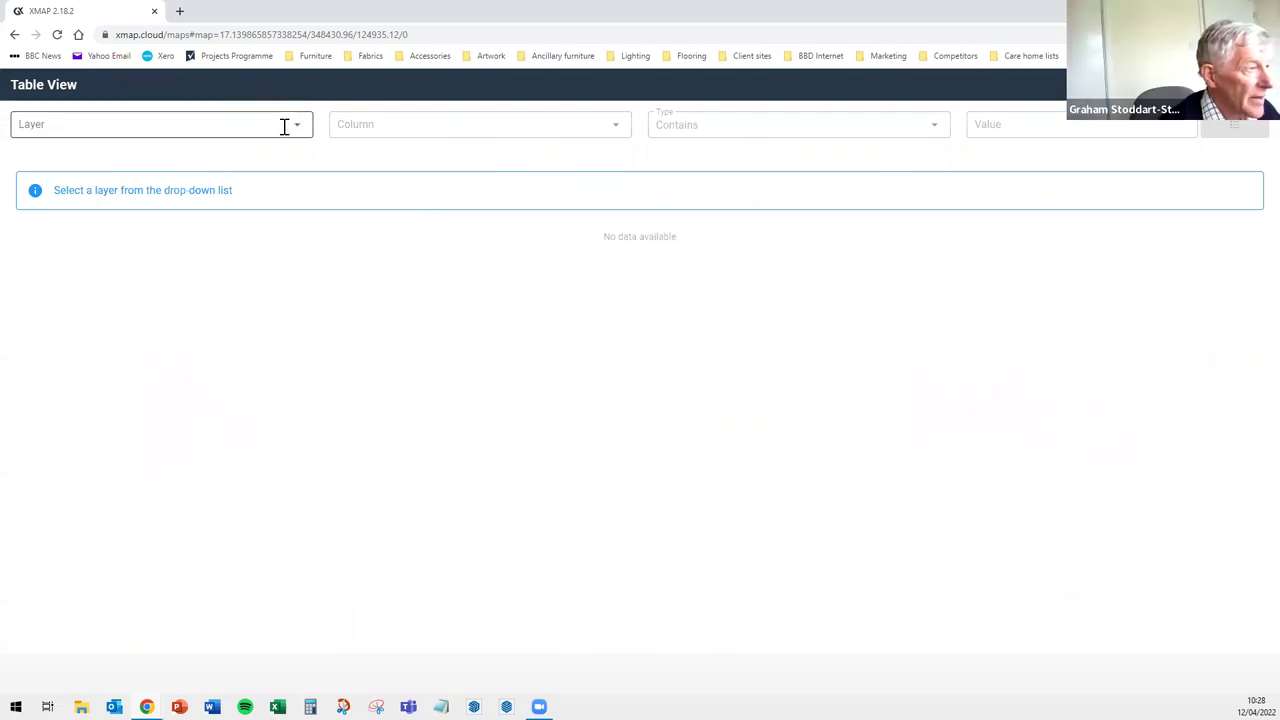
{"action": "left_click", "coordinate": [300, 123]}
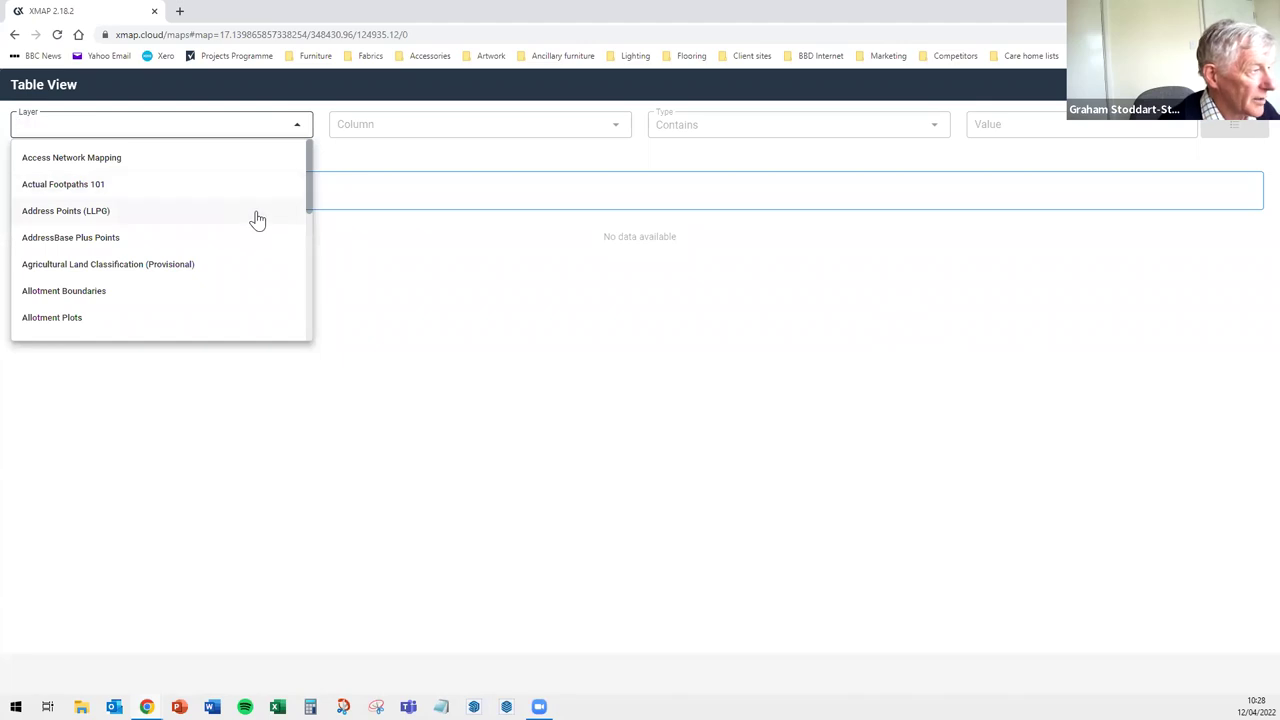
{"action": "scroll", "coordinate": [257, 218], "scroll_direction": "down", "scroll_amount": 5}
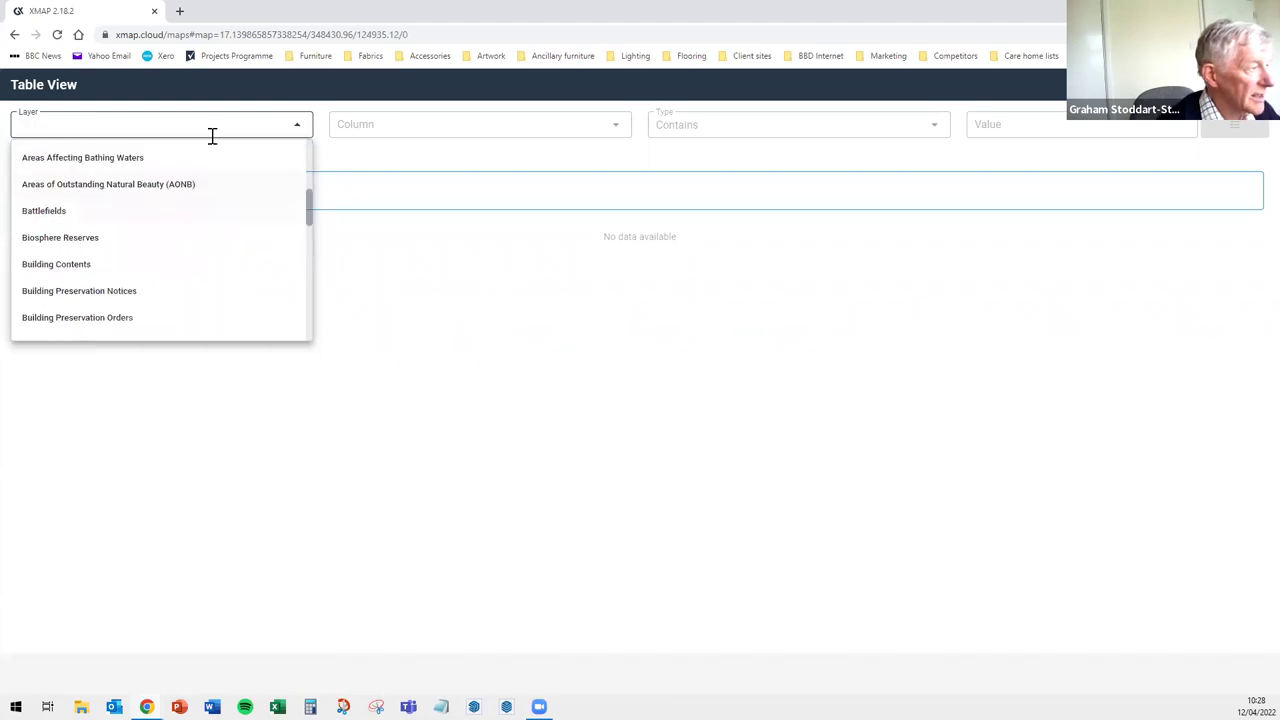
{"action": "type", "text": "footp"}
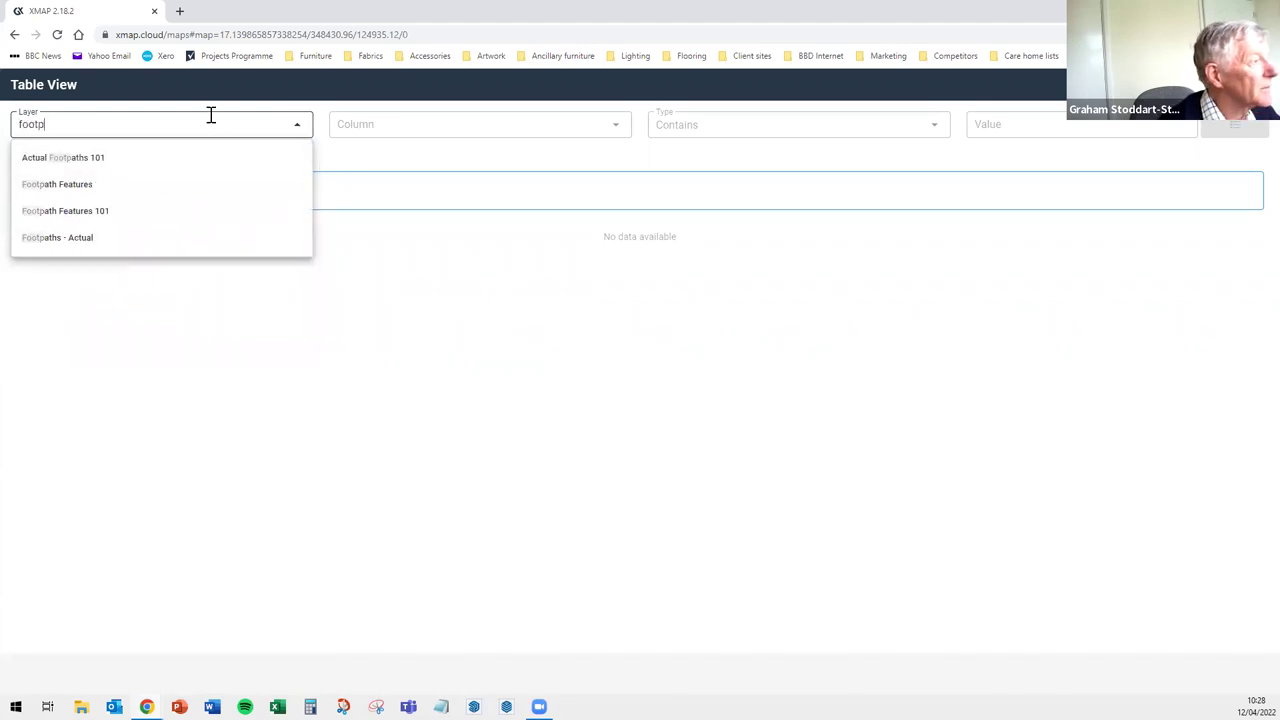
{"action": "left_click", "coordinate": [76, 194]}
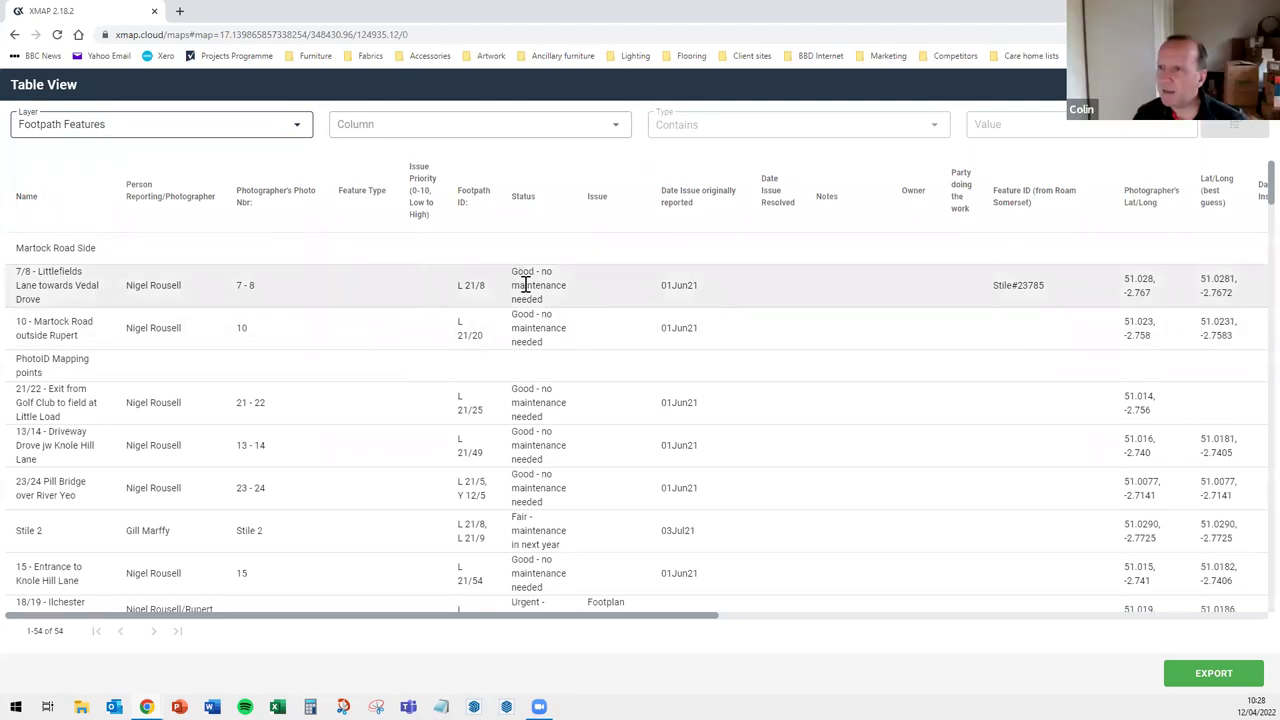
{"action": "left_click", "coordinate": [525, 284]}
{"action": "left_click", "coordinate": [604, 264]}
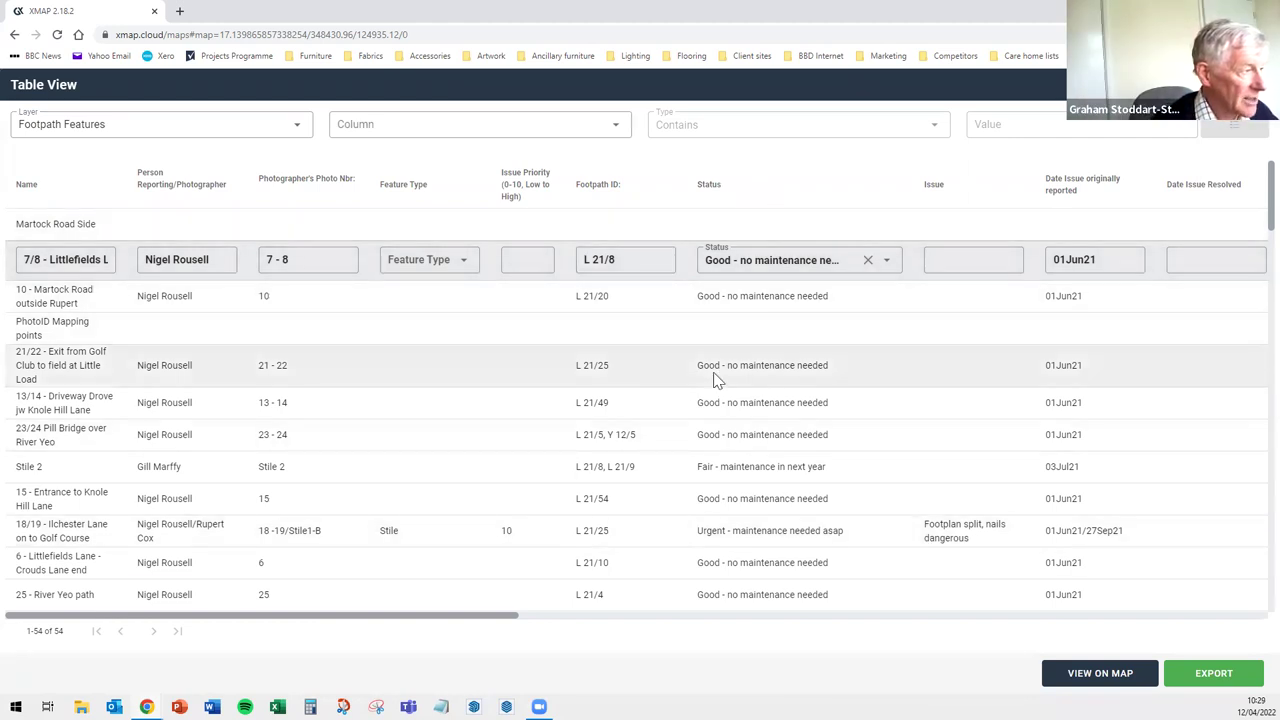
{"action": "left_click", "coordinate": [714, 378]}
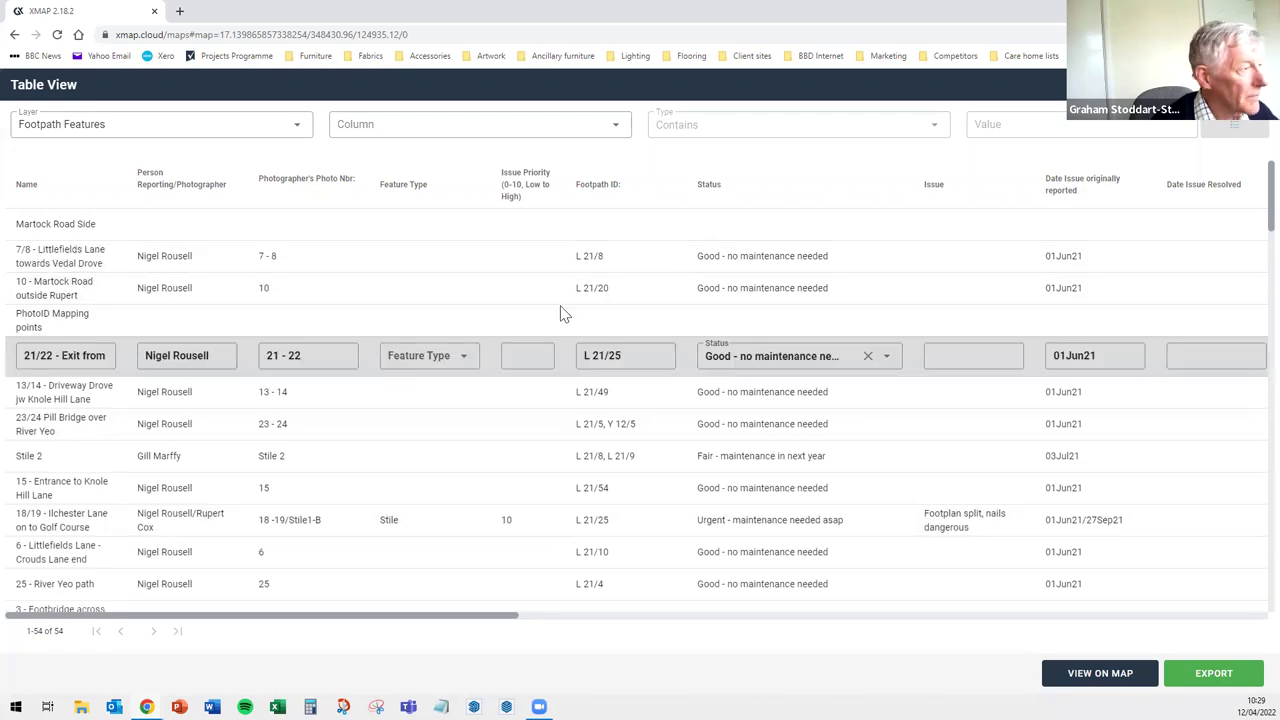
{"action": "left_click", "coordinate": [640, 225]}
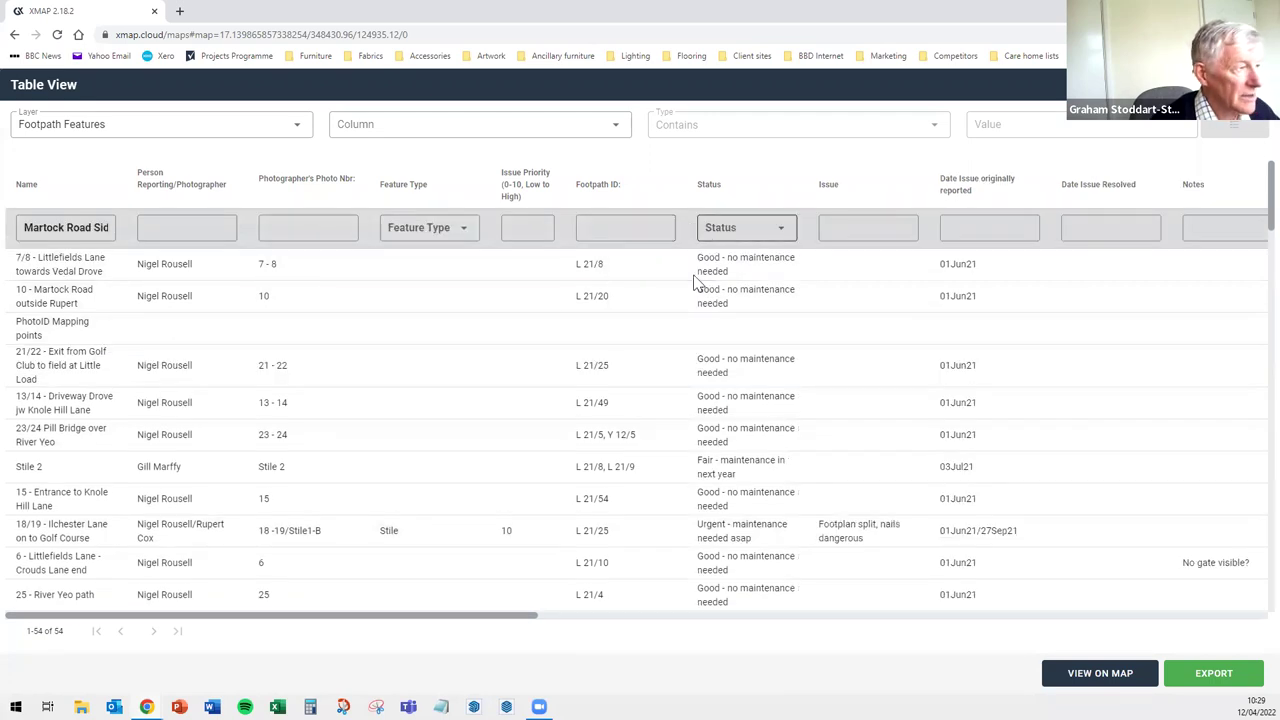
{"action": "left_click", "coordinate": [697, 280]}
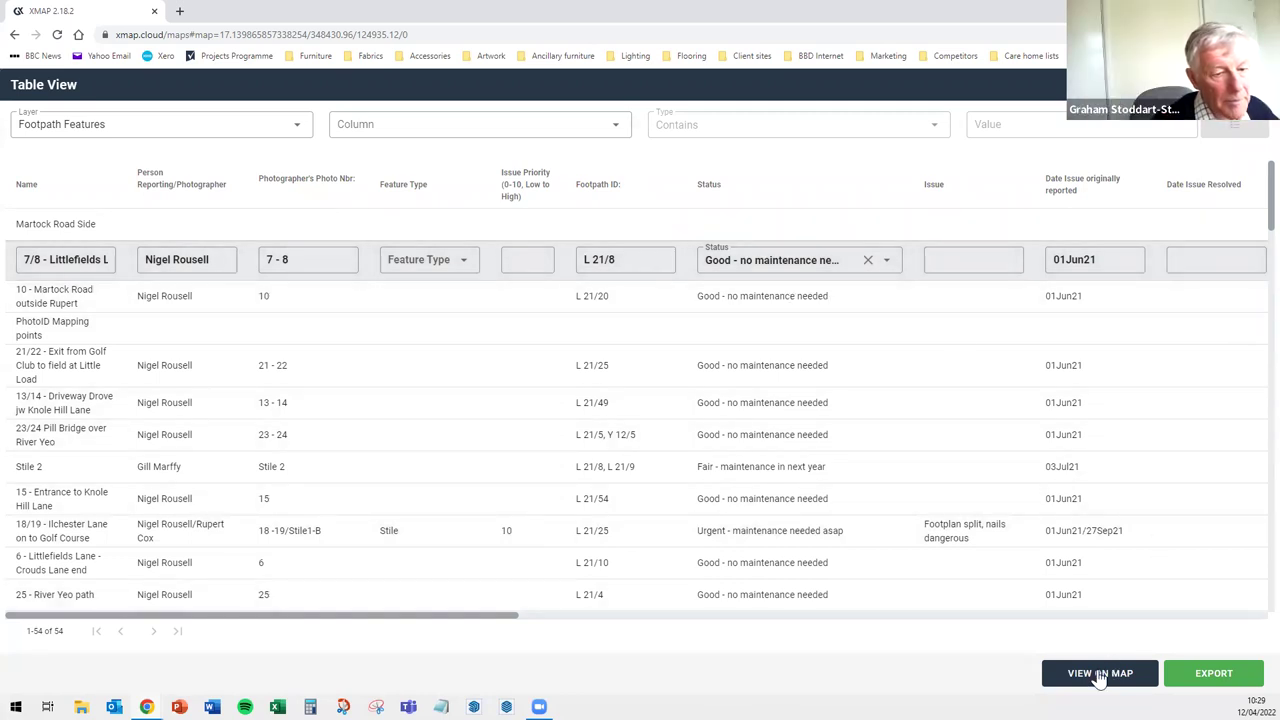
Show the chosen footpath feature on the map and open its Data Extract page
{"action": "left_click", "coordinate": [1100, 674]}
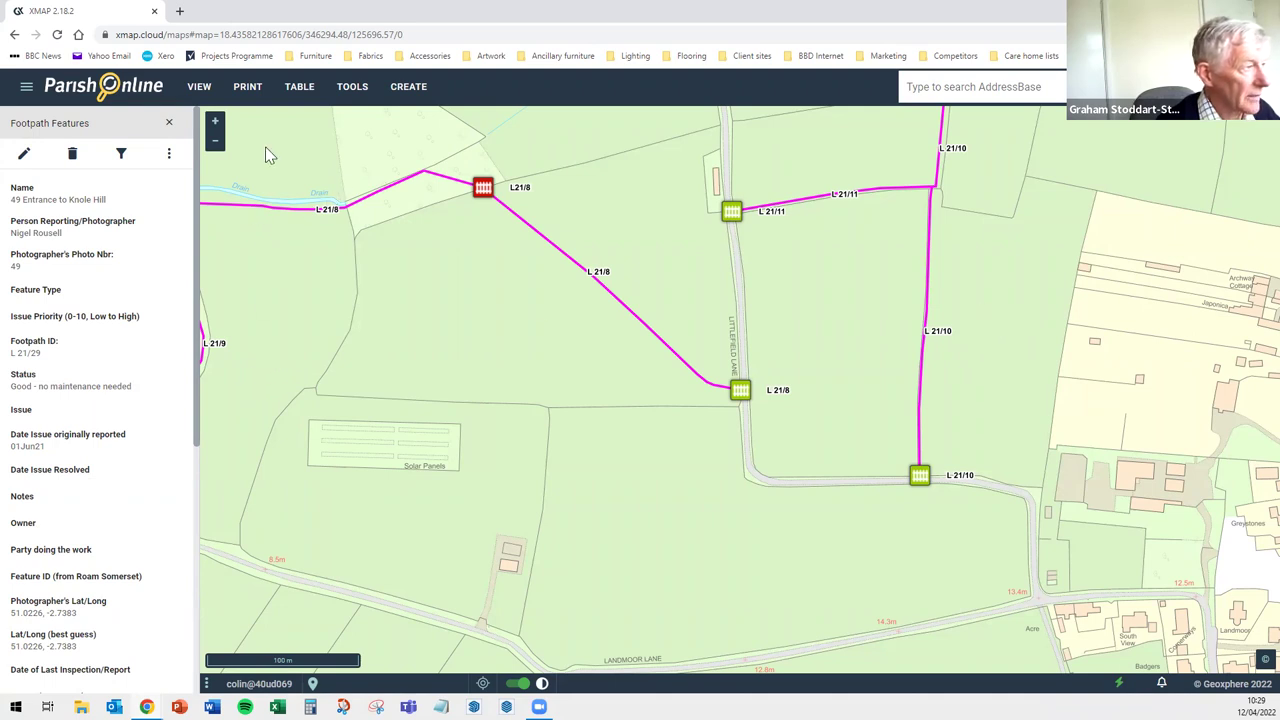
{"action": "left_click", "coordinate": [170, 160]}
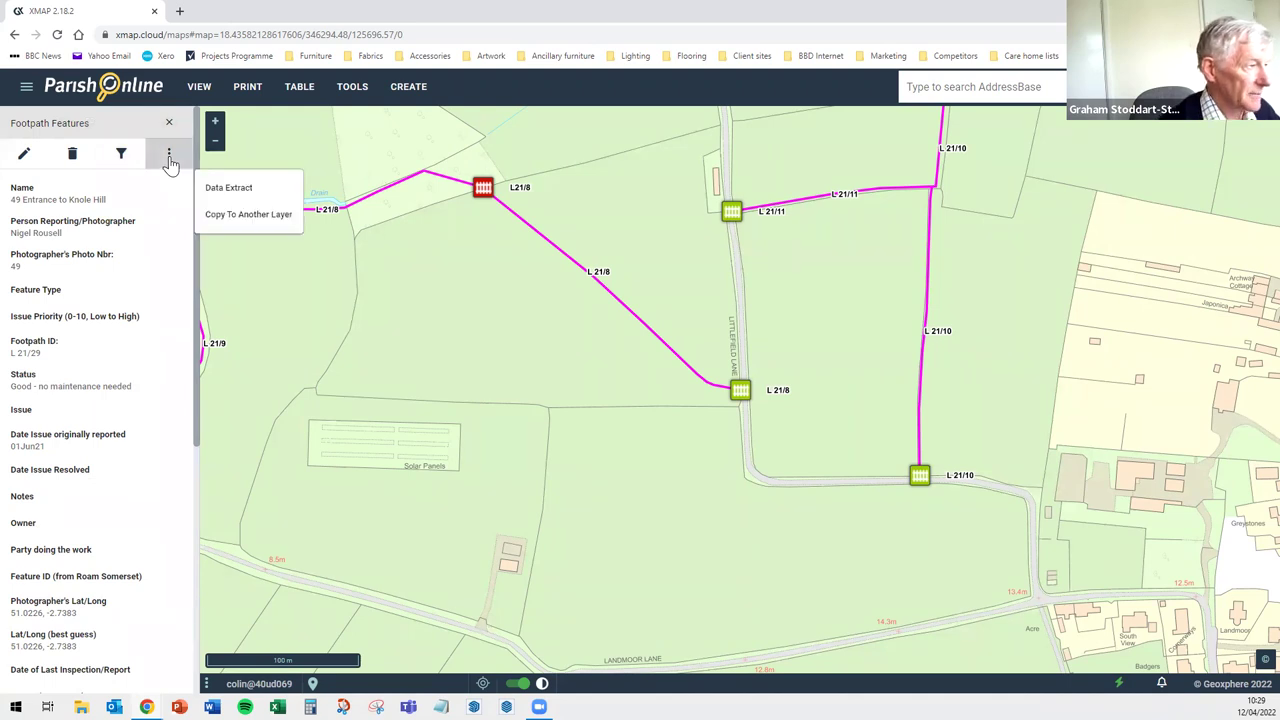
{"action": "left_click", "coordinate": [232, 189]}
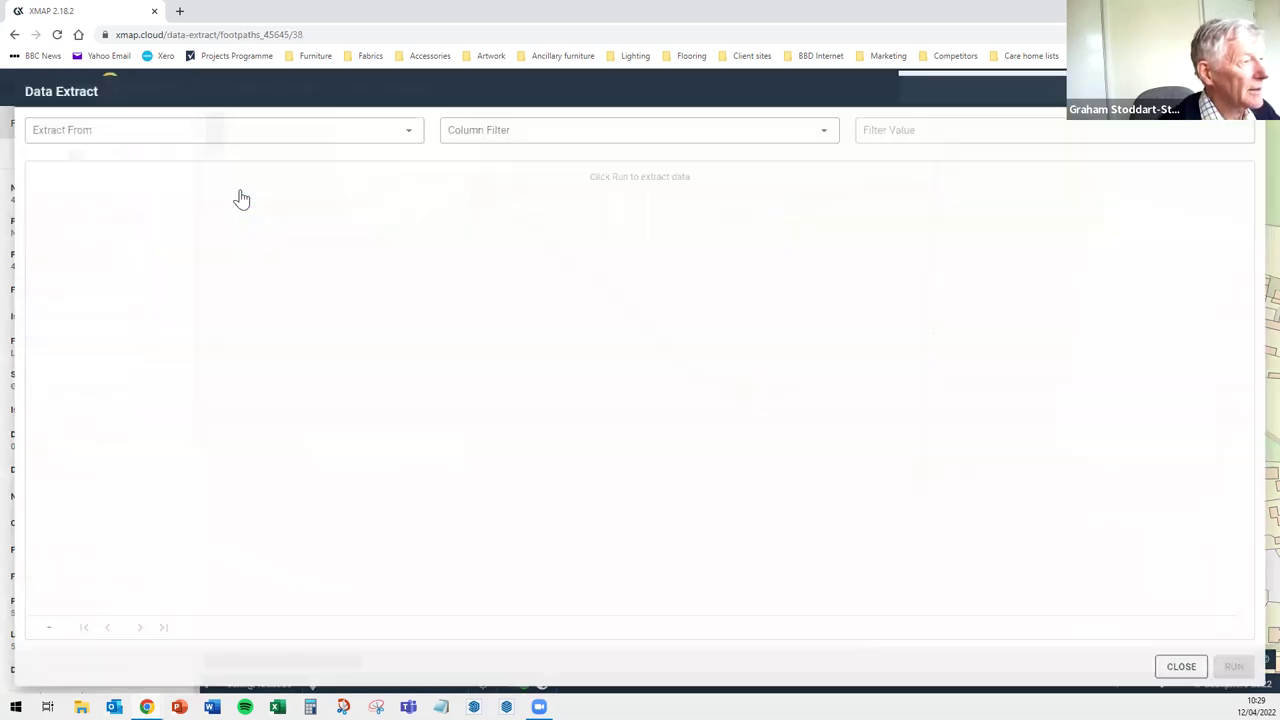
Extract from the Footpaths - Actual layer and run it to list its columns
{"action": "left_click", "coordinate": [254, 126]}
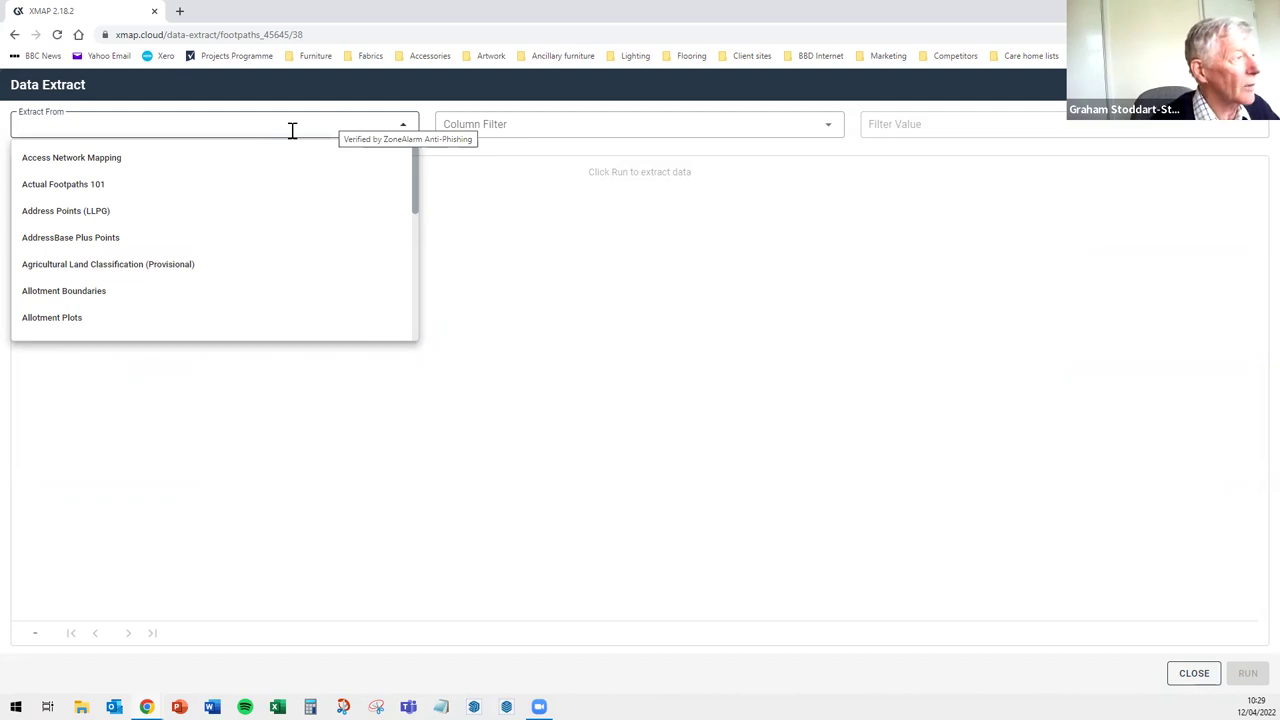
{"action": "type", "text": "foot"}
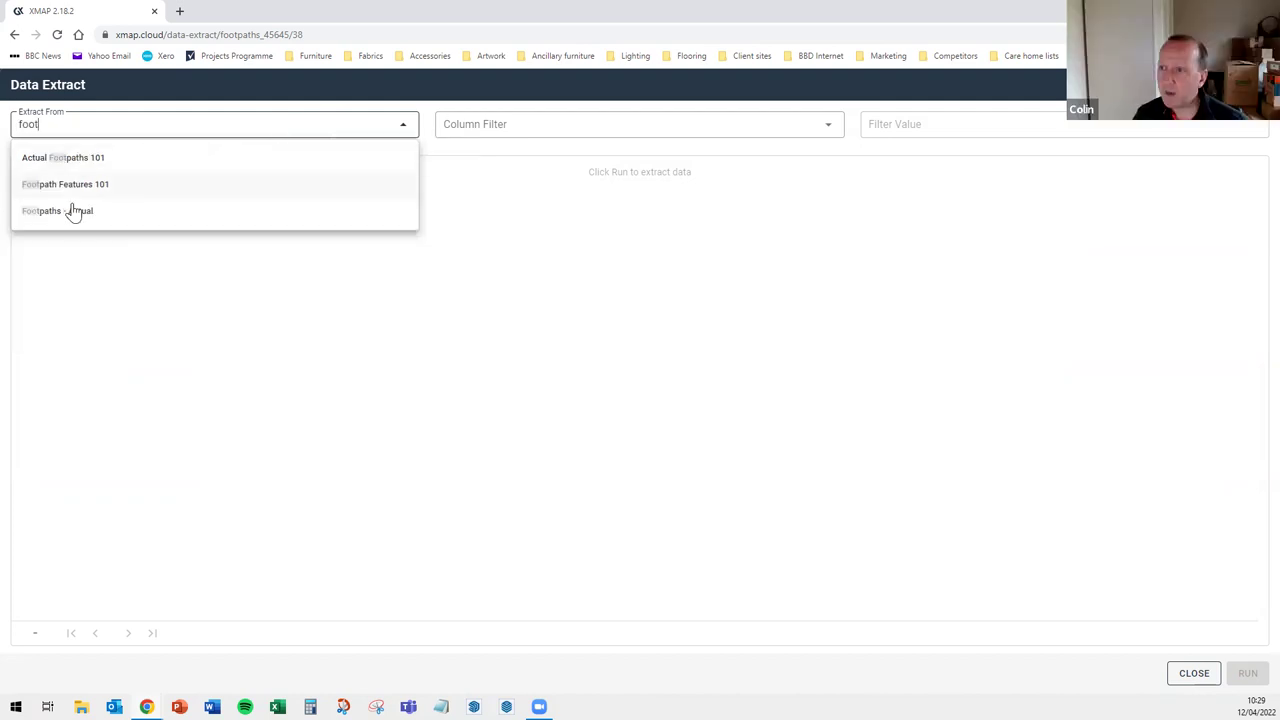
{"action": "left_click", "coordinate": [72, 213]}
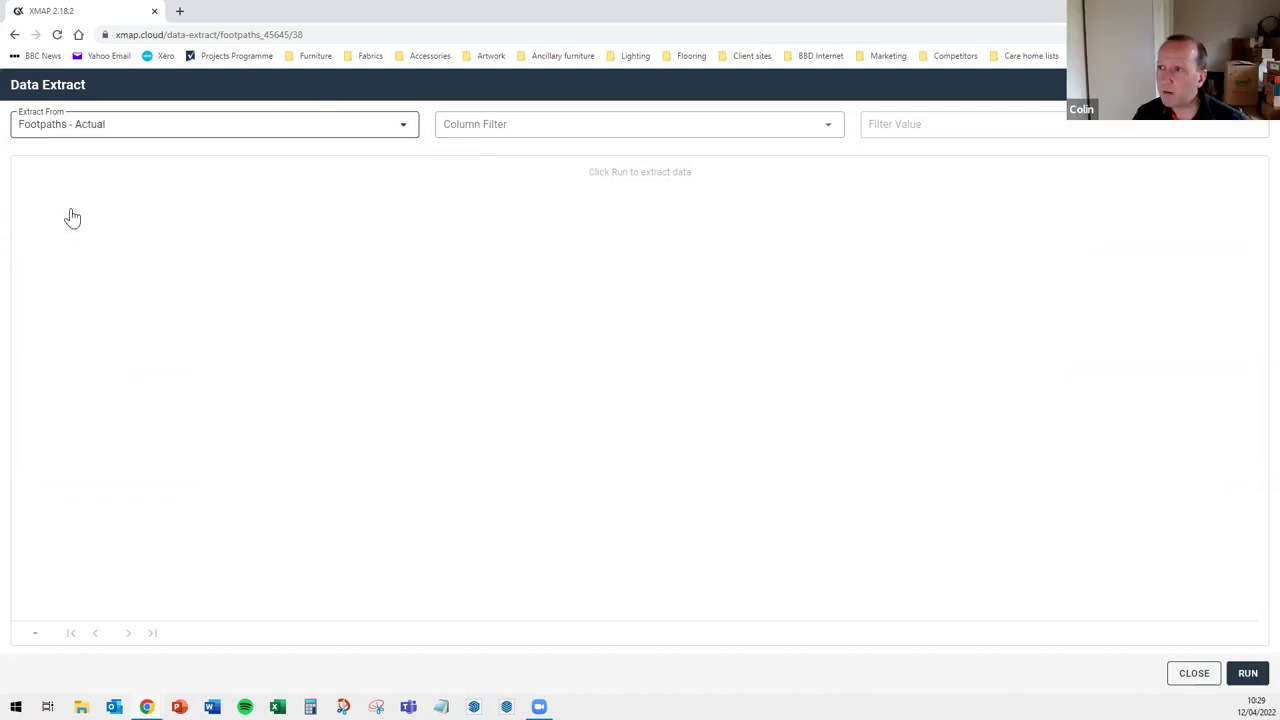
{"action": "left_click", "coordinate": [609, 127]}
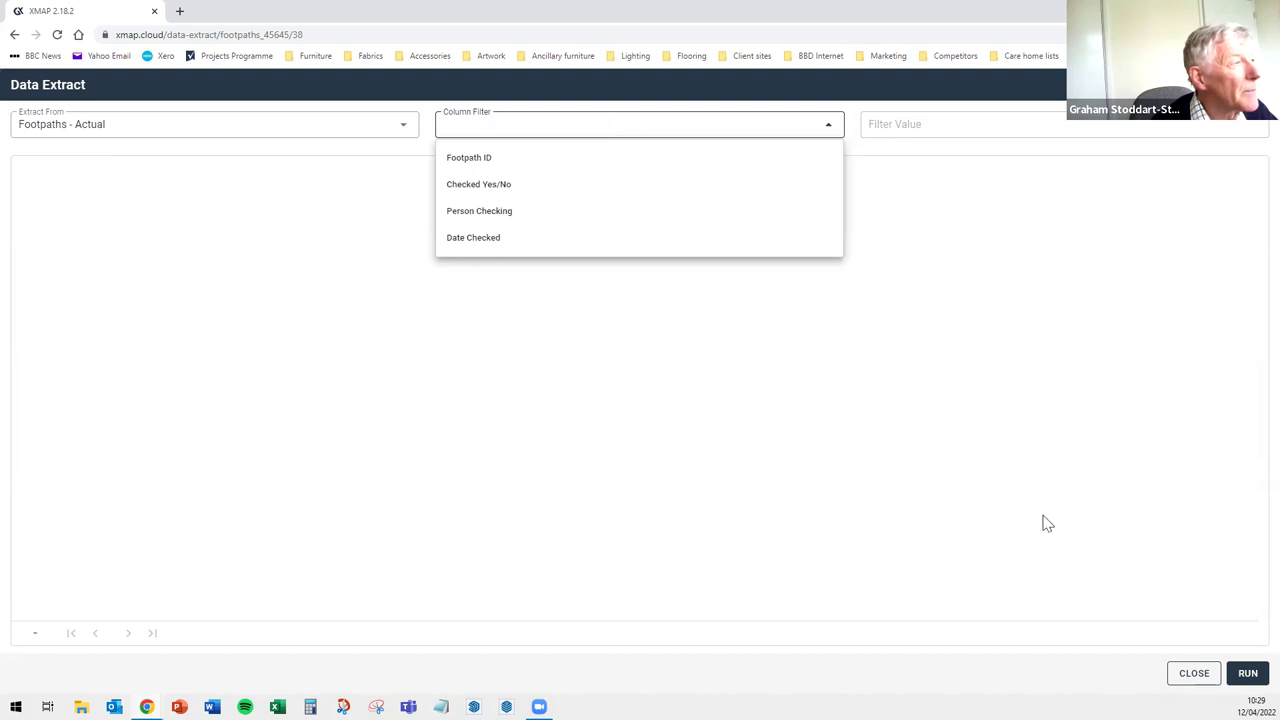
{"action": "left_click", "coordinate": [1250, 684]}
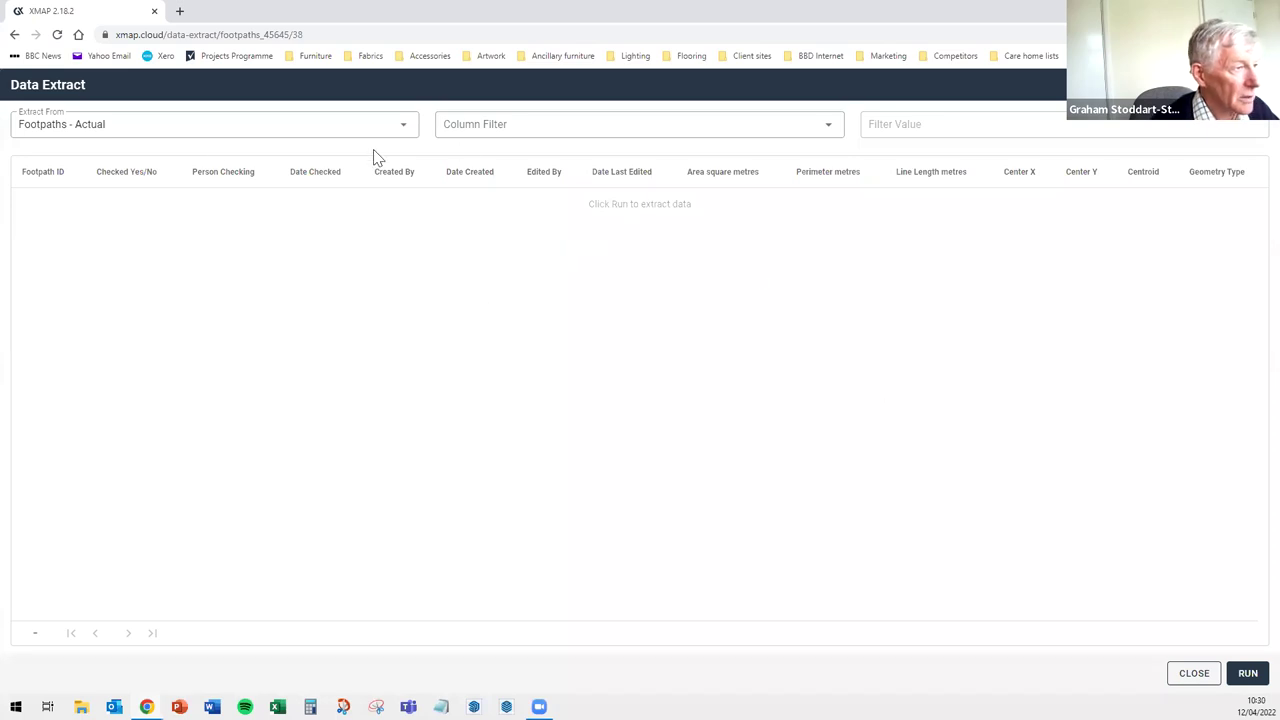
{"action": "left_click", "coordinate": [288, 128]}
{"action": "left_click", "coordinate": [288, 128]}
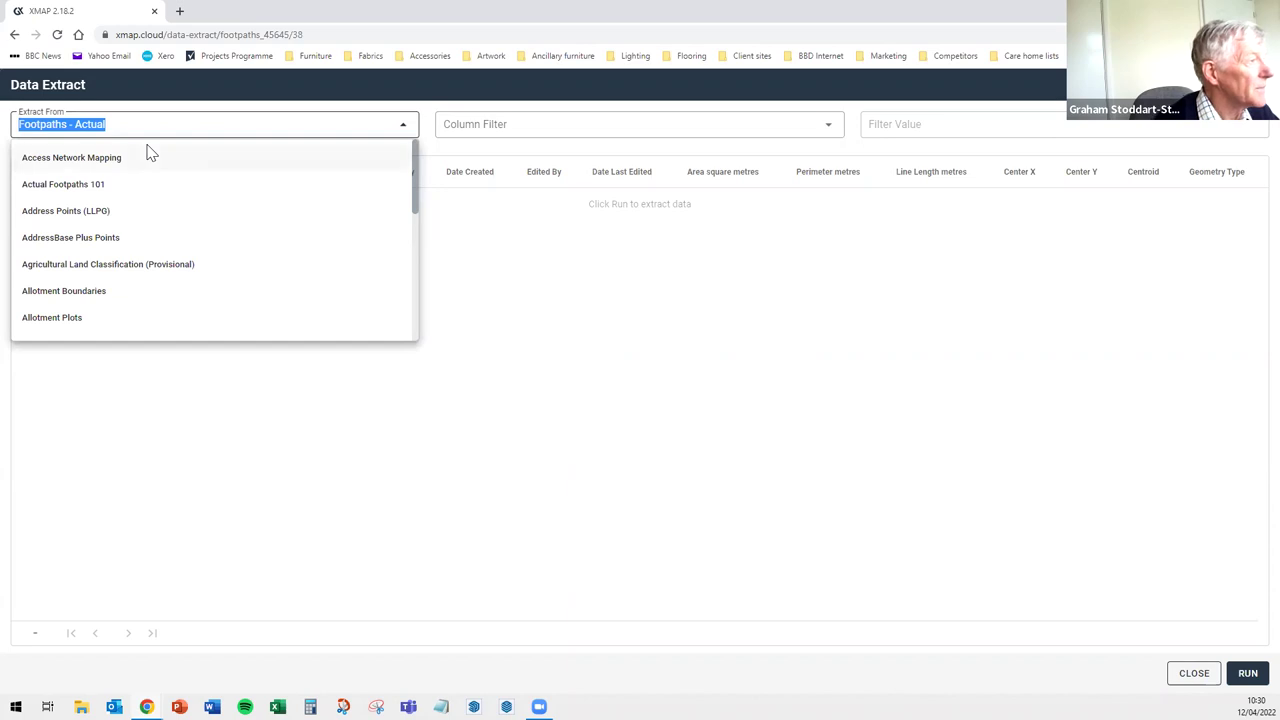
{"action": "type", "text": "foot"}
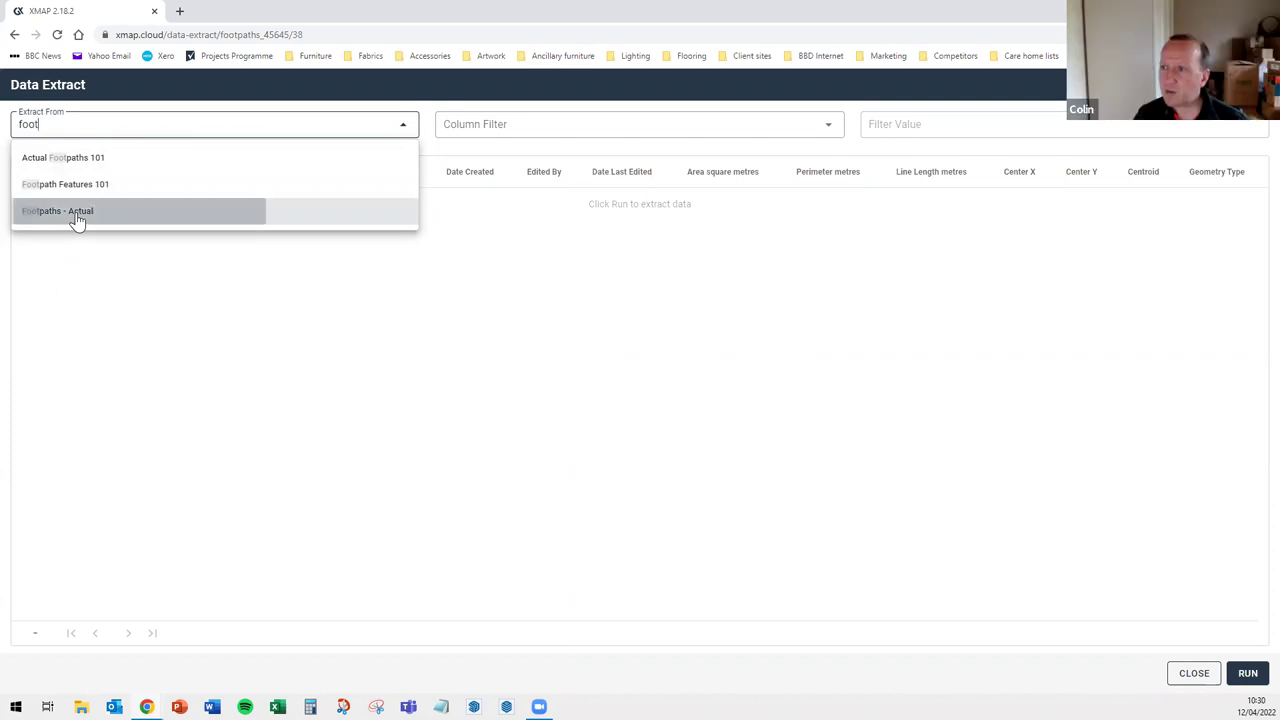
{"action": "left_click", "coordinate": [77, 220]}
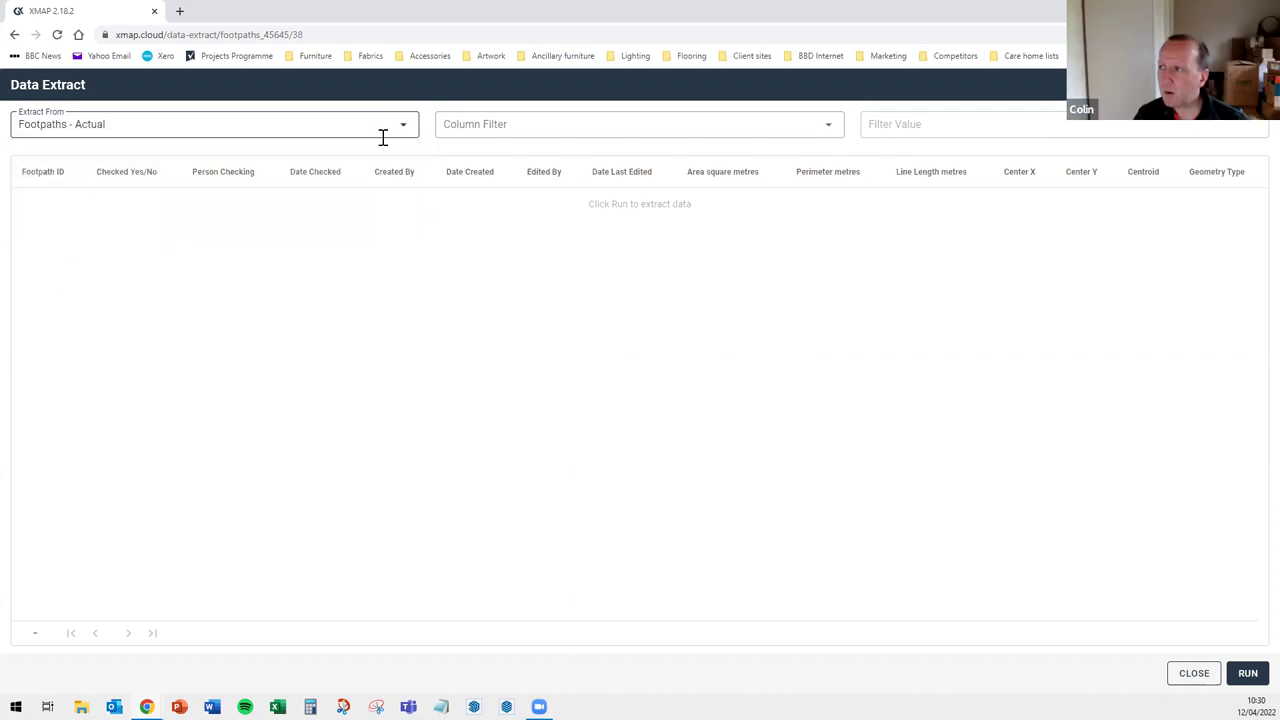
{"action": "left_click", "coordinate": [546, 137]}
{"action": "left_click", "coordinate": [480, 160]}
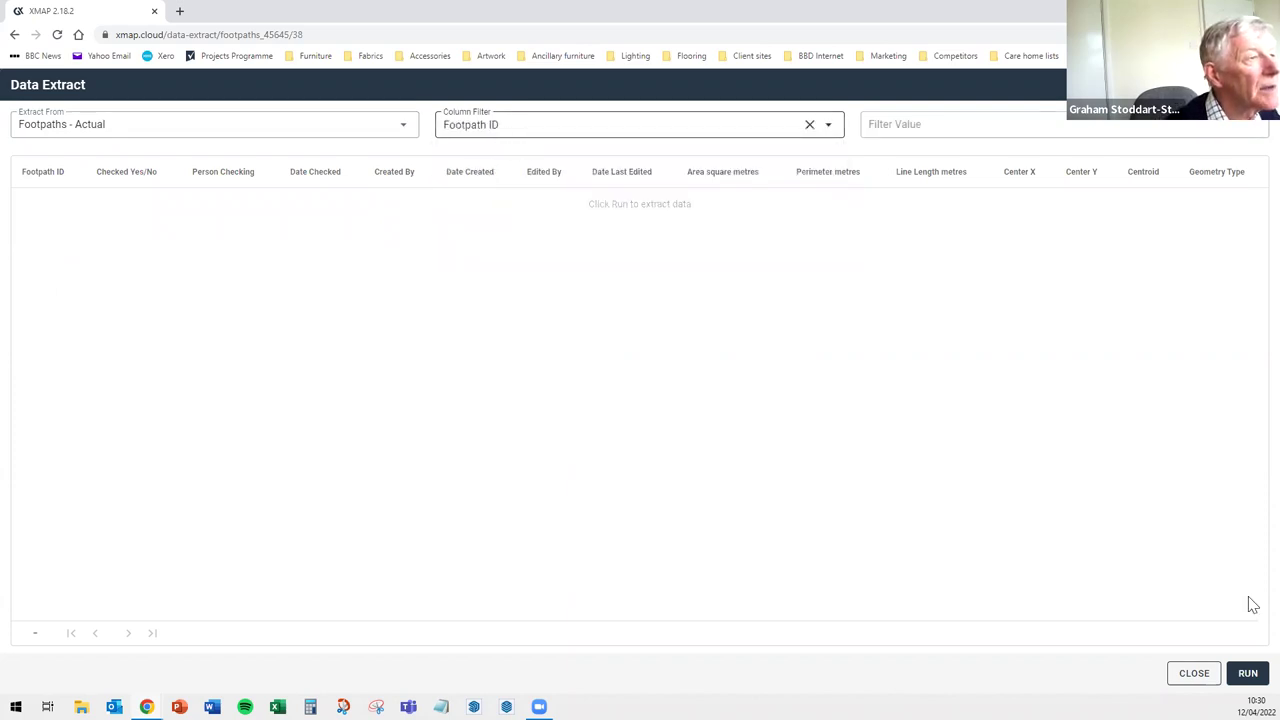
{"action": "left_click", "coordinate": [1248, 680]}
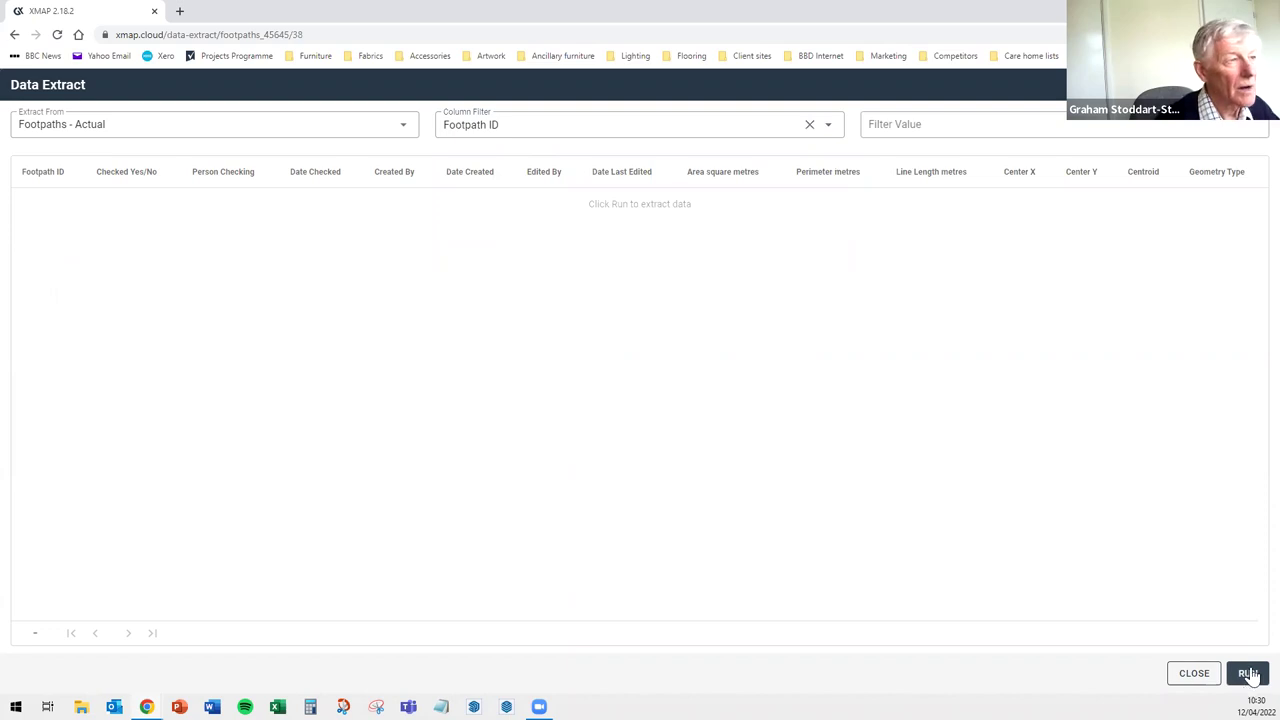
{"action": "left_click", "coordinate": [364, 124]}
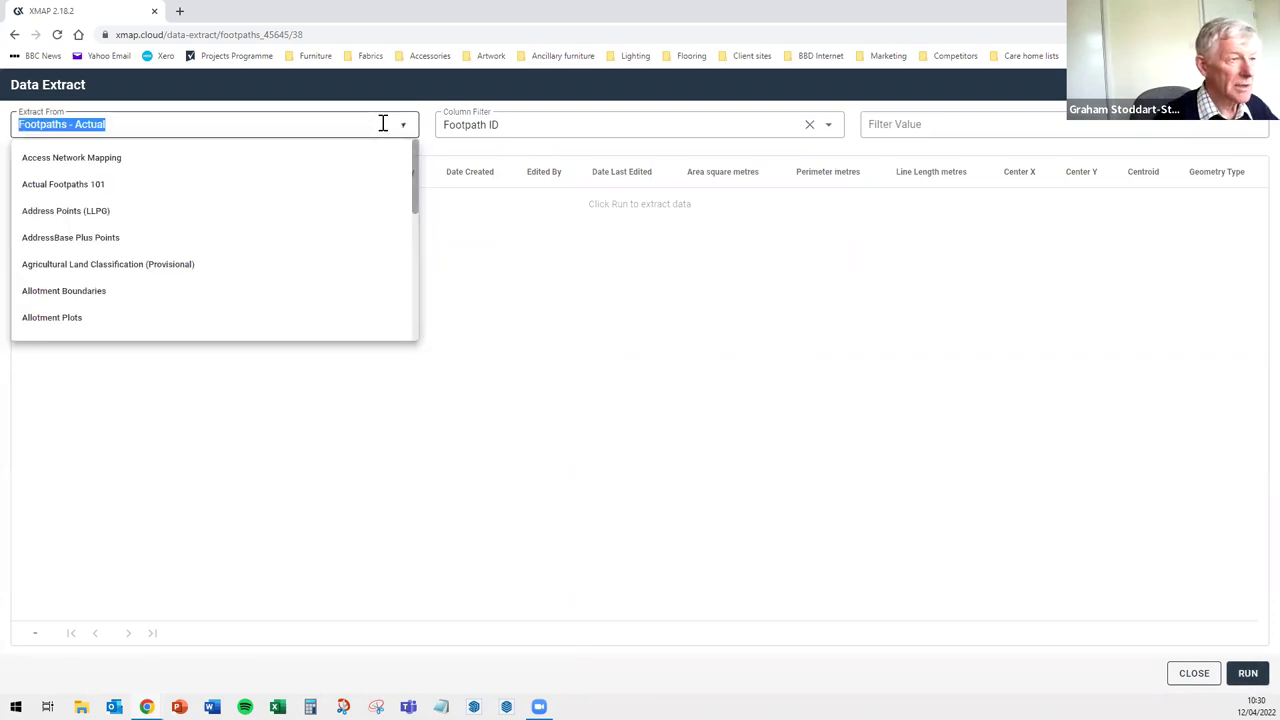
{"action": "left_click", "coordinate": [925, 121]}
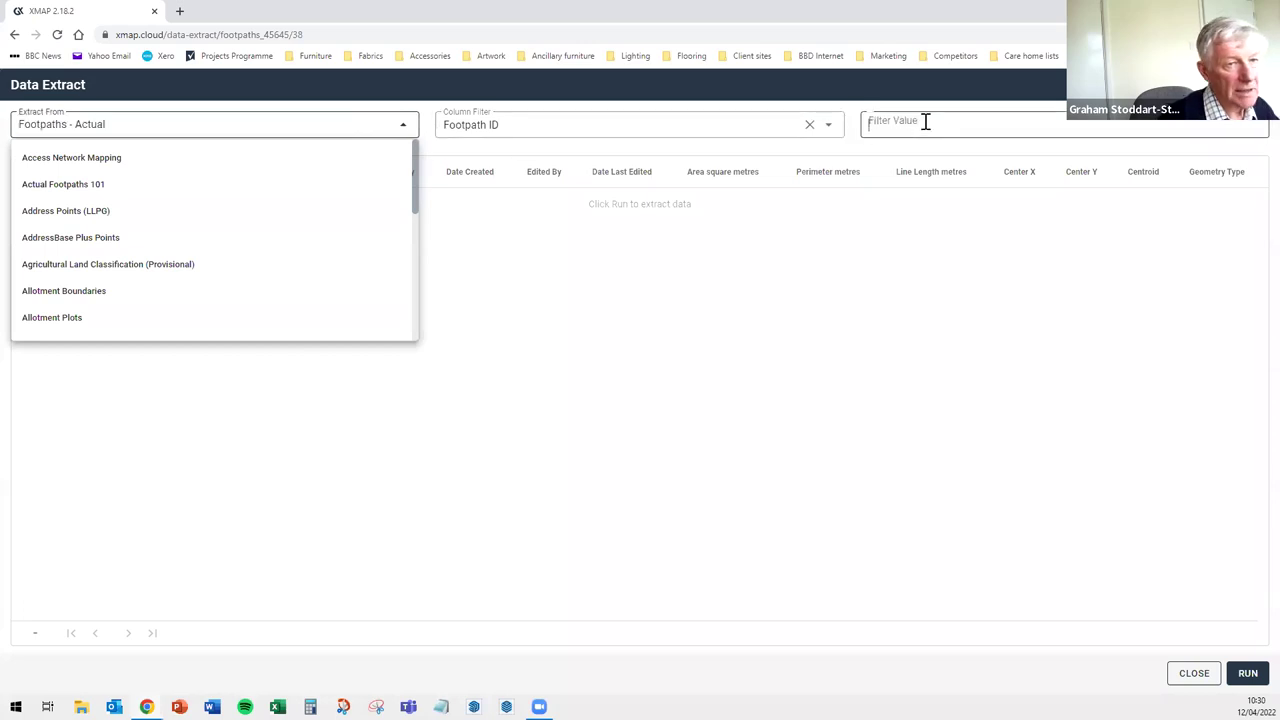
{"action": "left_click", "coordinate": [811, 127]}
{"action": "left_click", "coordinate": [1248, 674]}
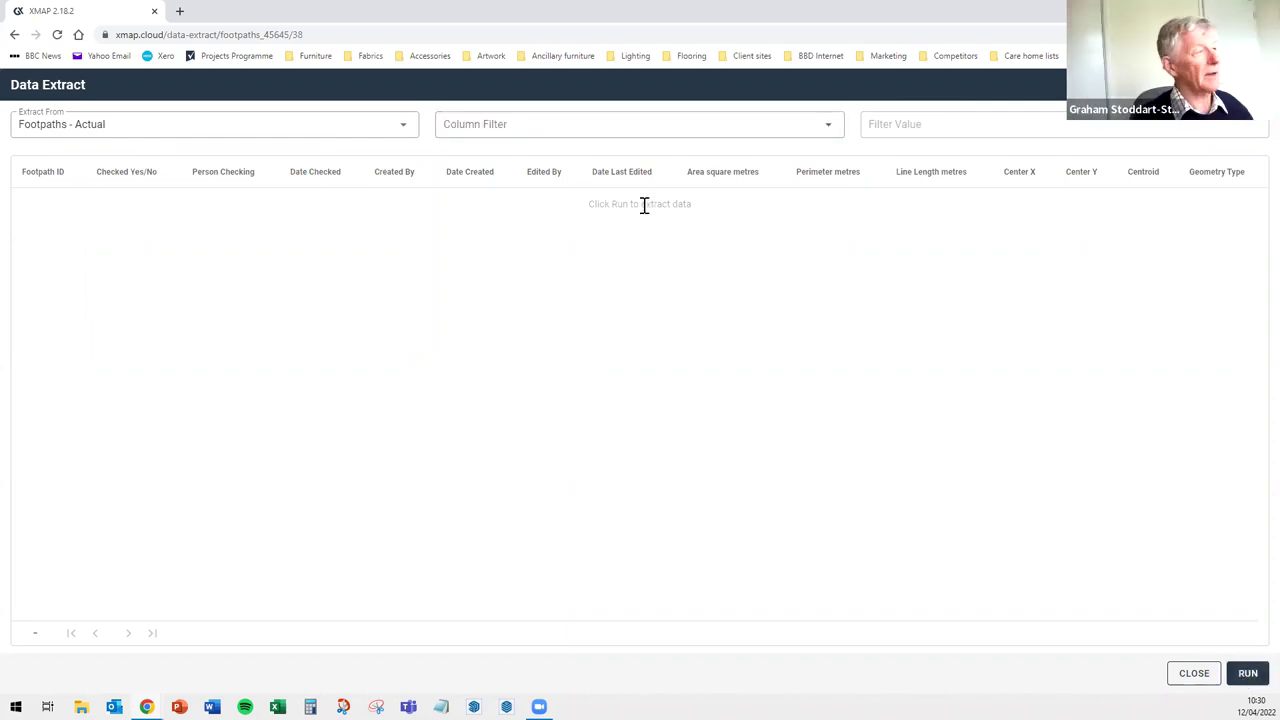
{"action": "left_click", "coordinate": [139, 124]}
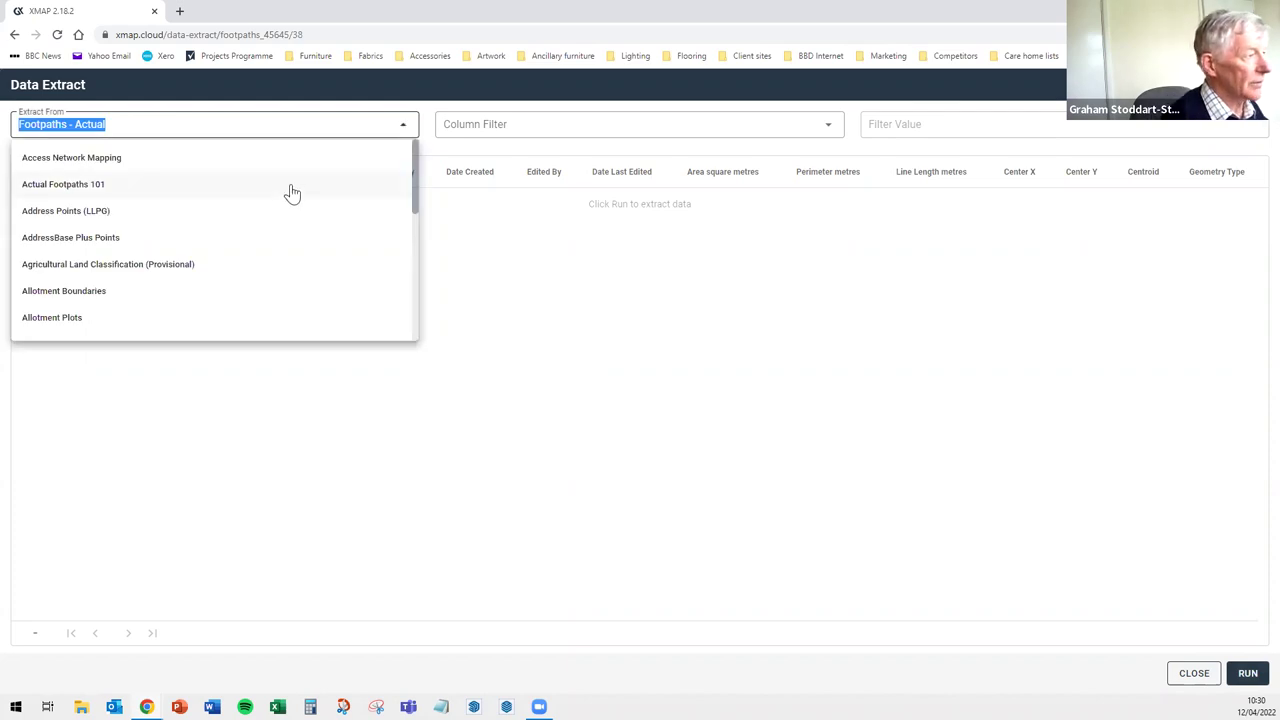
{"action": "scroll", "coordinate": [291, 191], "scroll_direction": "down", "scroll_amount": 6}
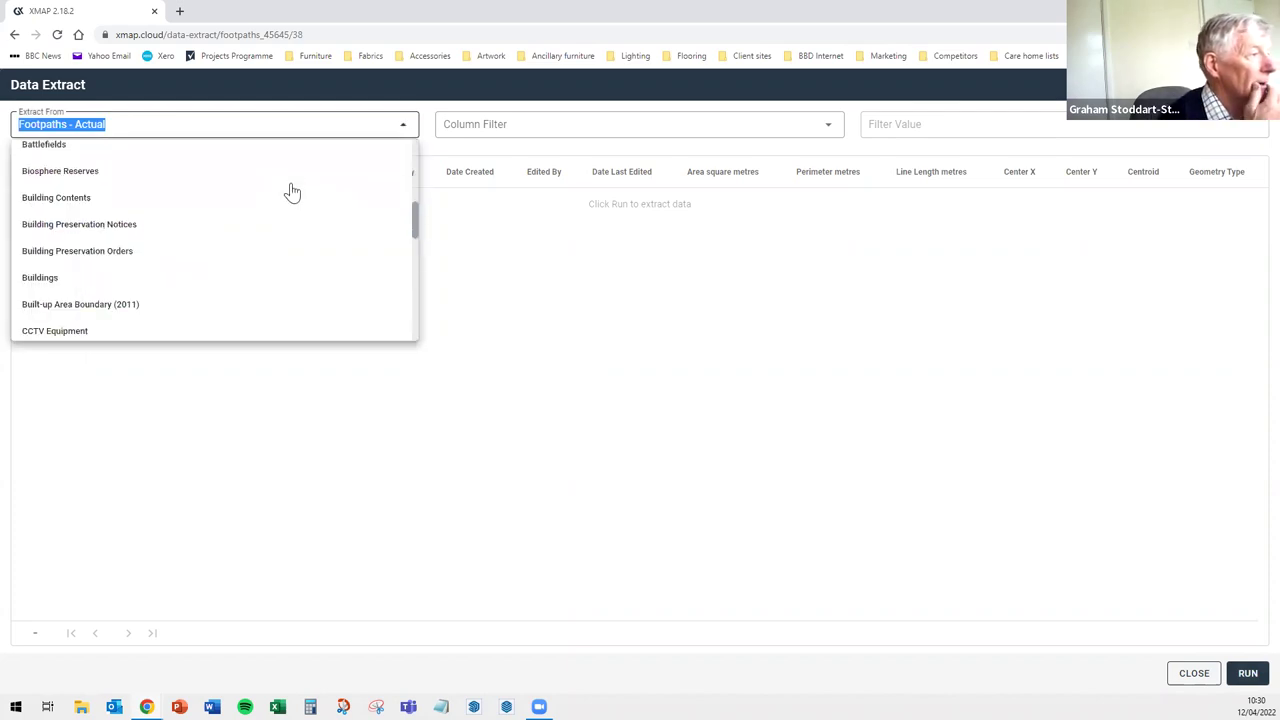
{"action": "double_click", "coordinate": [165, 123]}
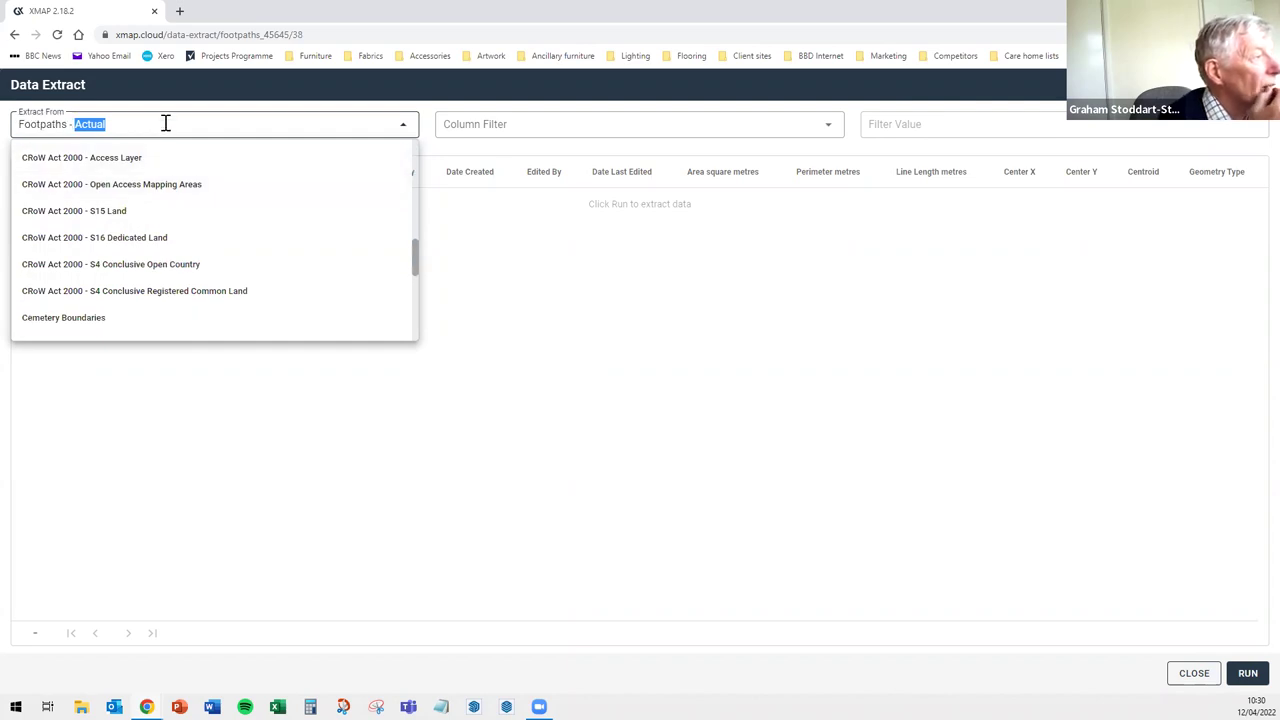
{"action": "triple_click", "coordinate": [165, 123]}
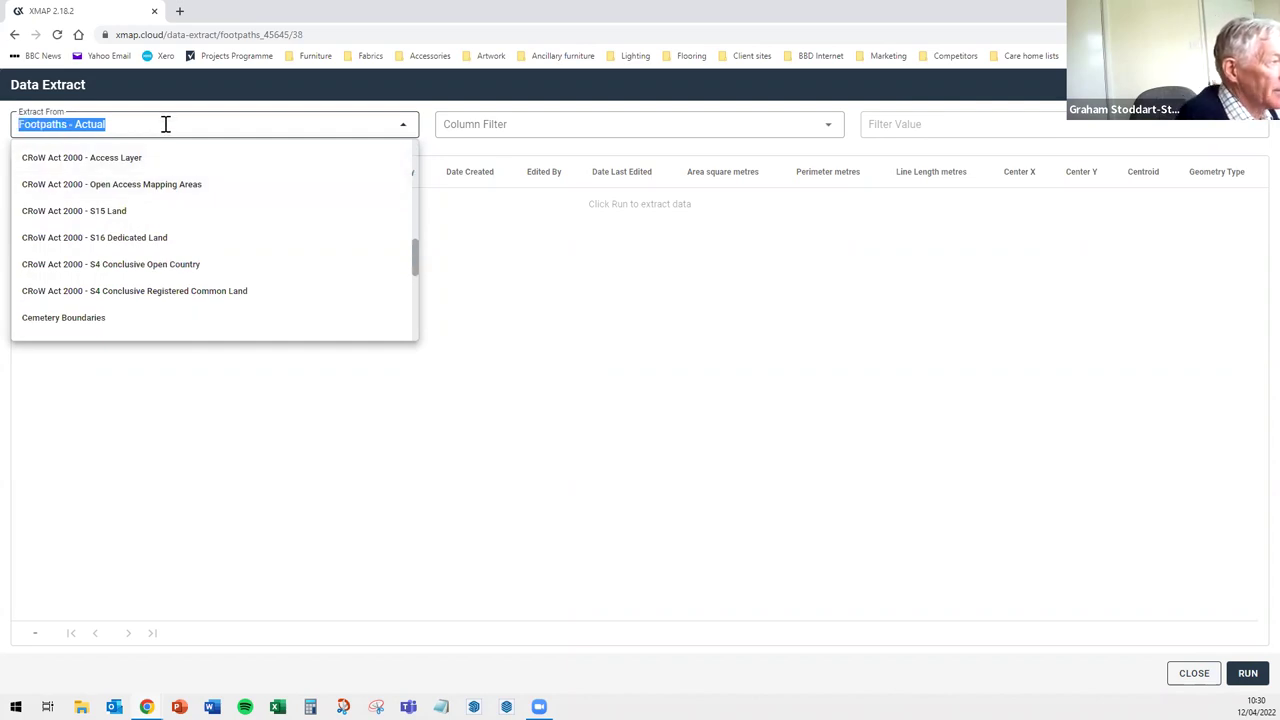
{"action": "type", "text": "foot"}
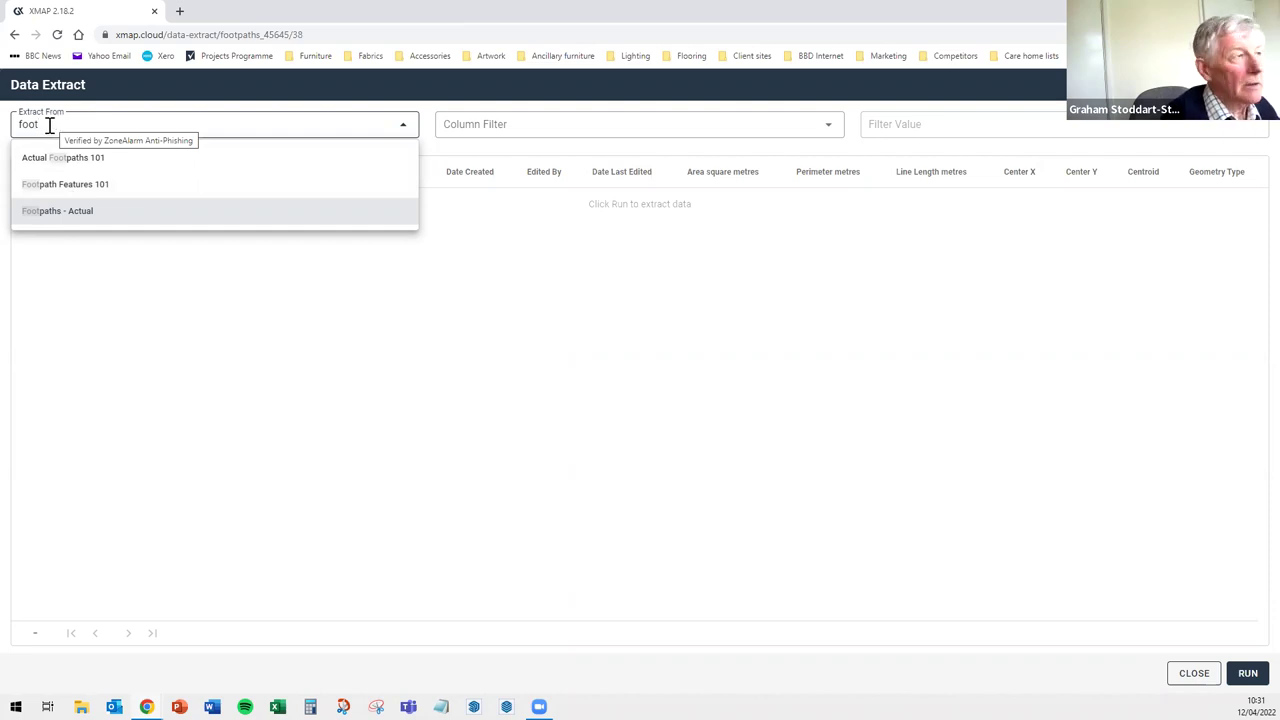
{"action": "left_click", "coordinate": [1193, 673]}
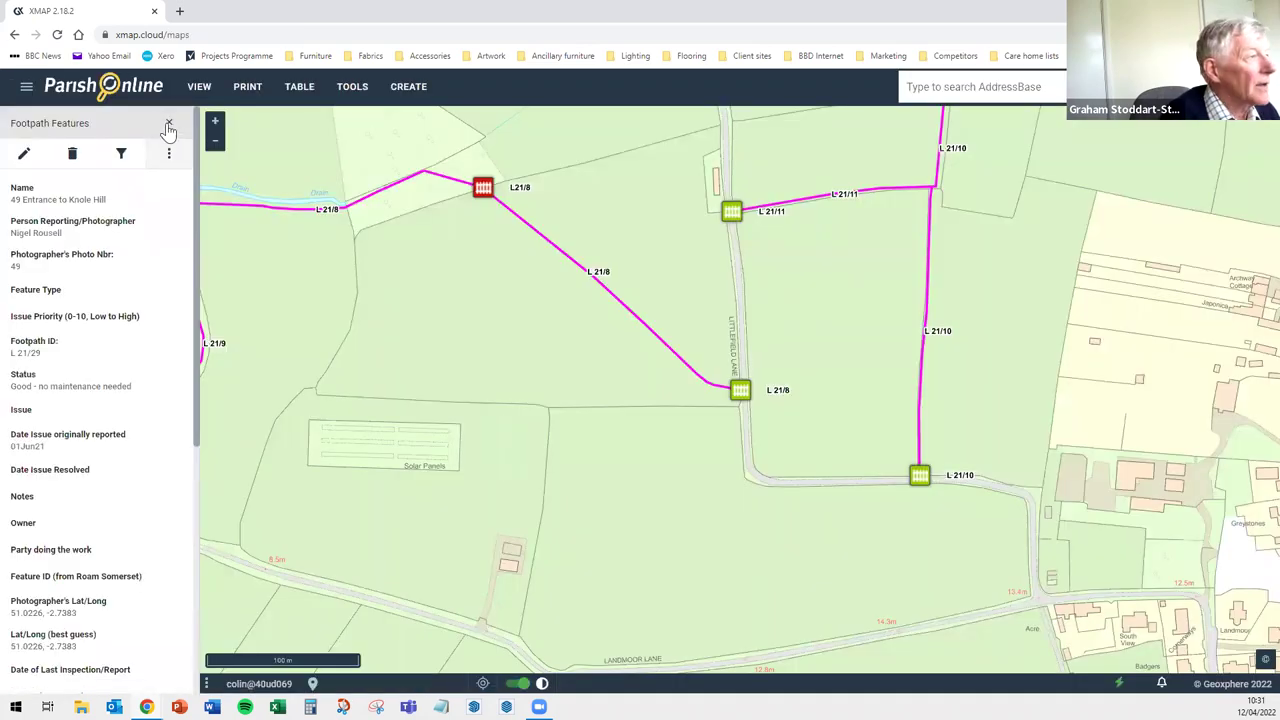
{"action": "left_click", "coordinate": [169, 123]}
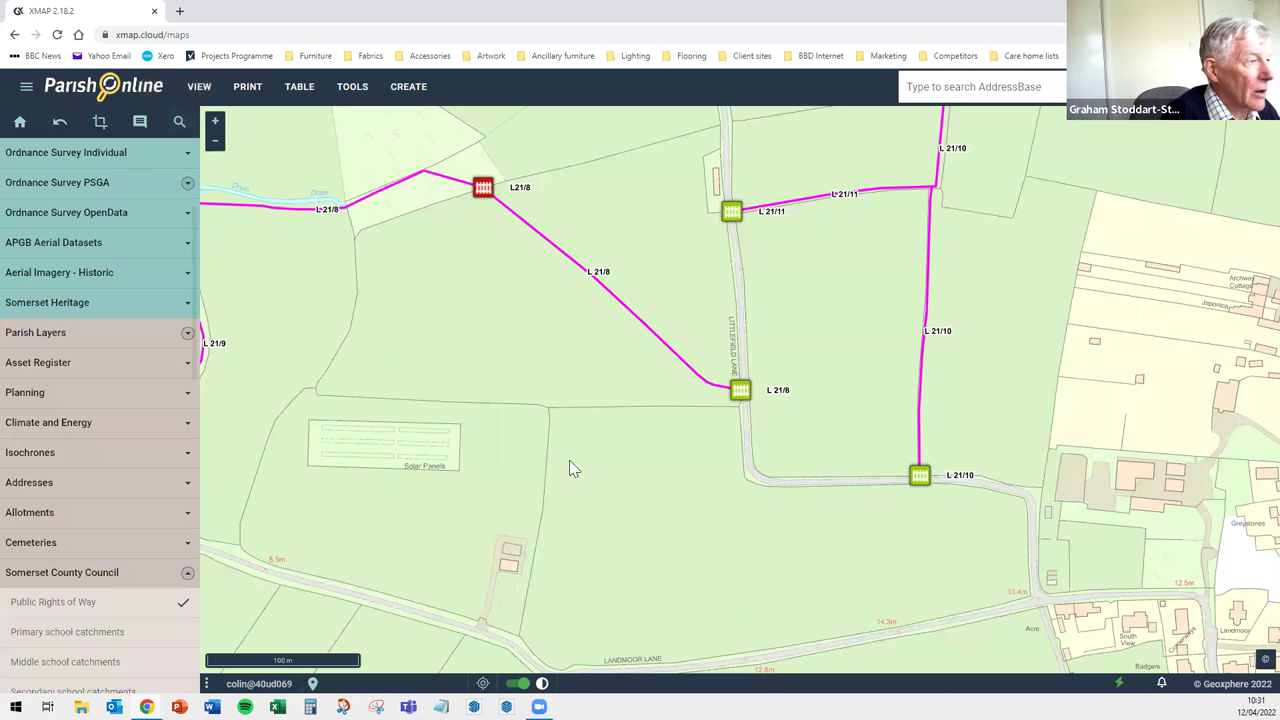
{"action": "left_click", "coordinate": [300, 88]}
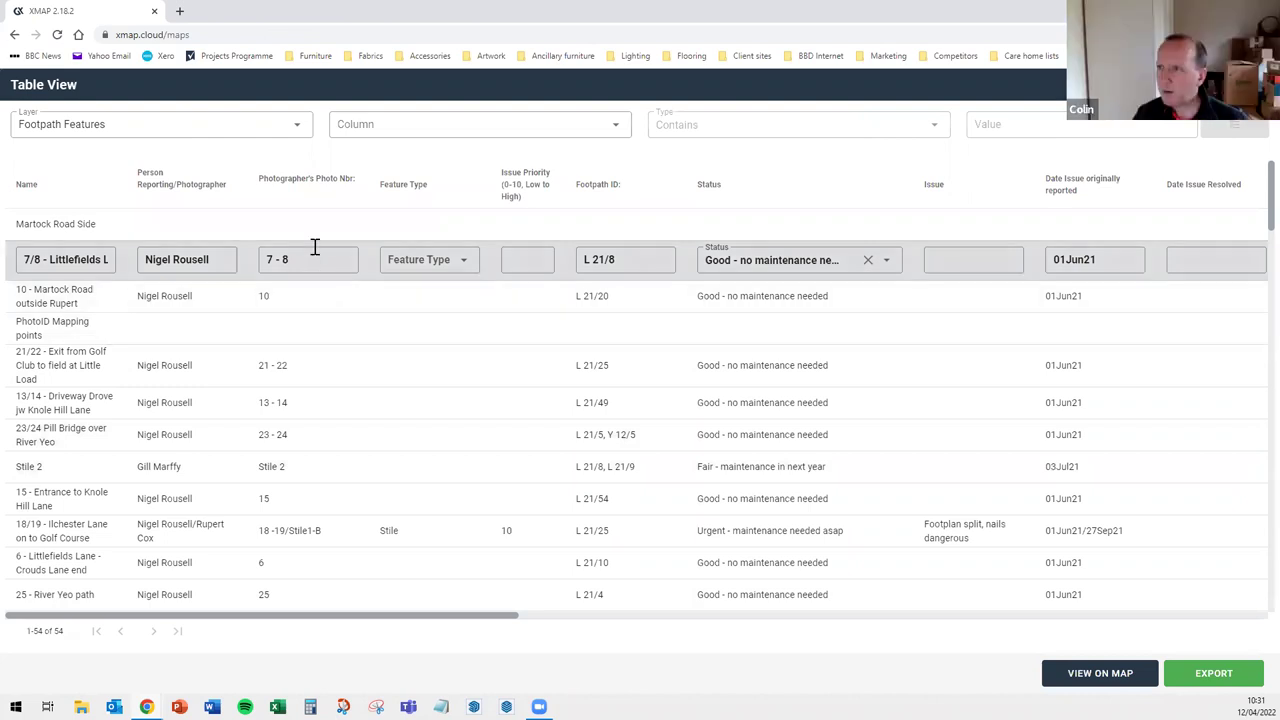
Filter the table to Footpath ID containing 'L 21' and scroll through the 41 matches
{"action": "left_click", "coordinate": [620, 130]}
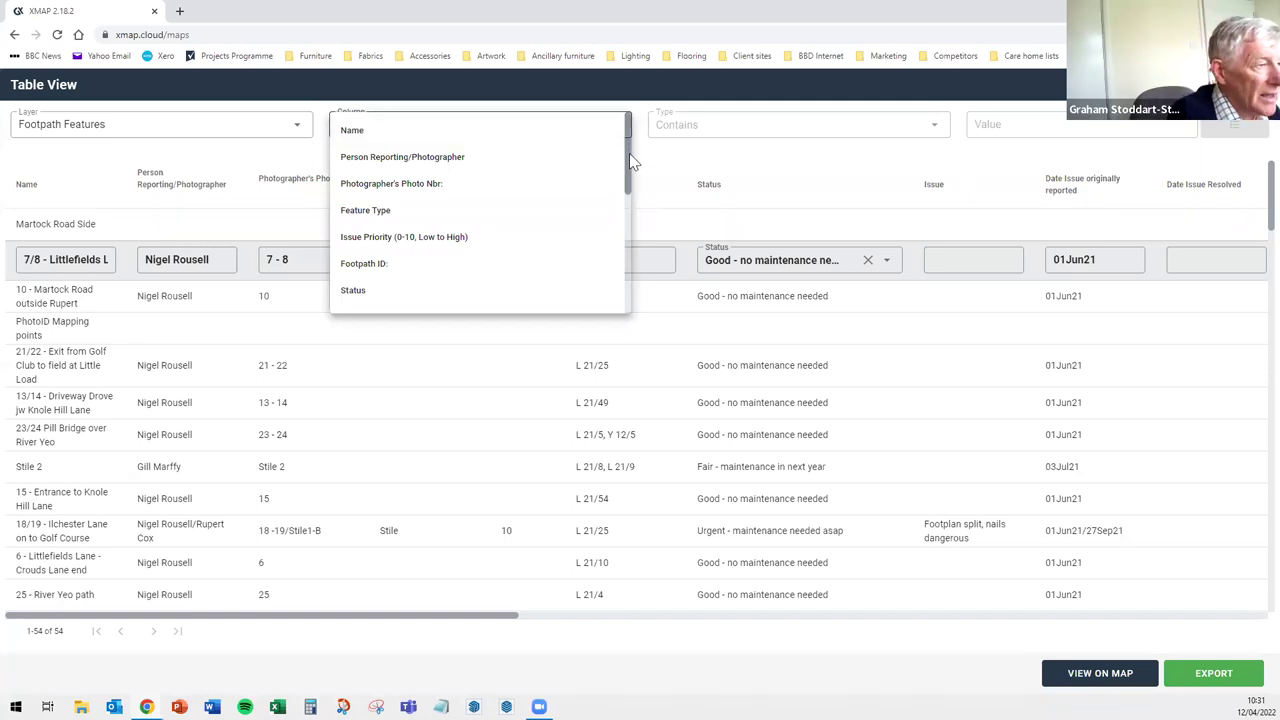
{"action": "left_click", "coordinate": [364, 264]}
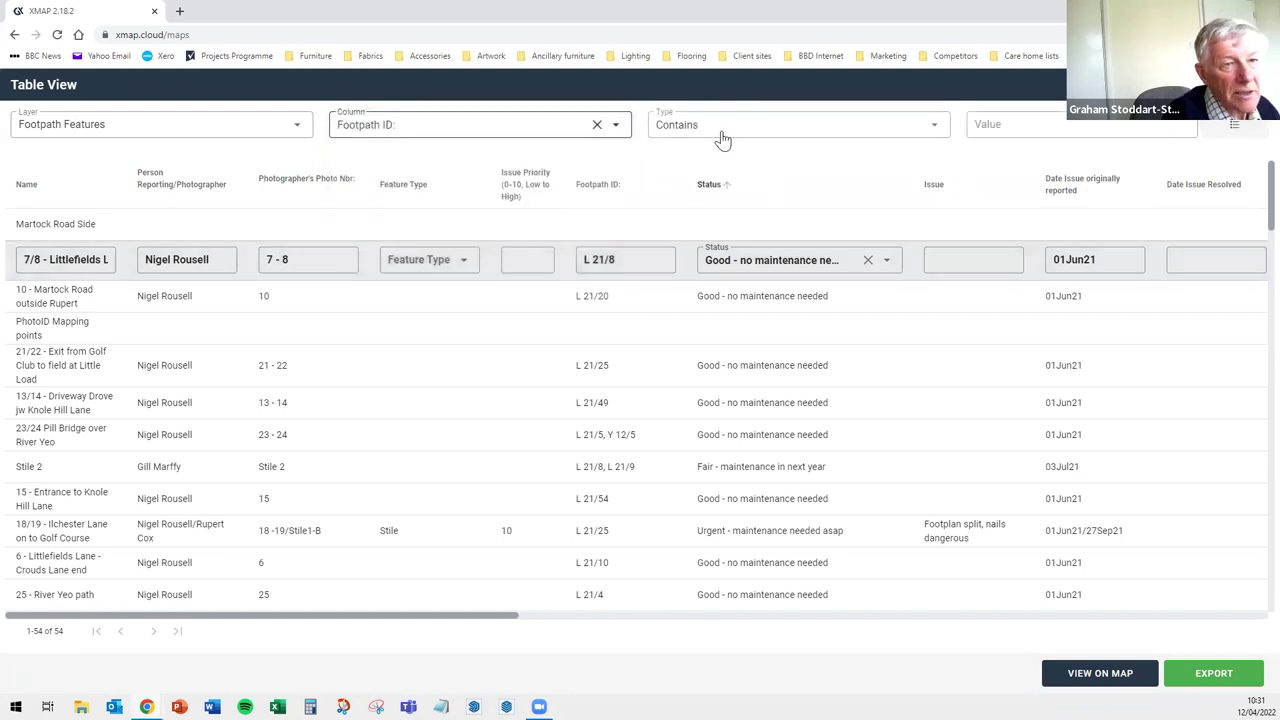
{"action": "left_click", "coordinate": [1025, 128]}
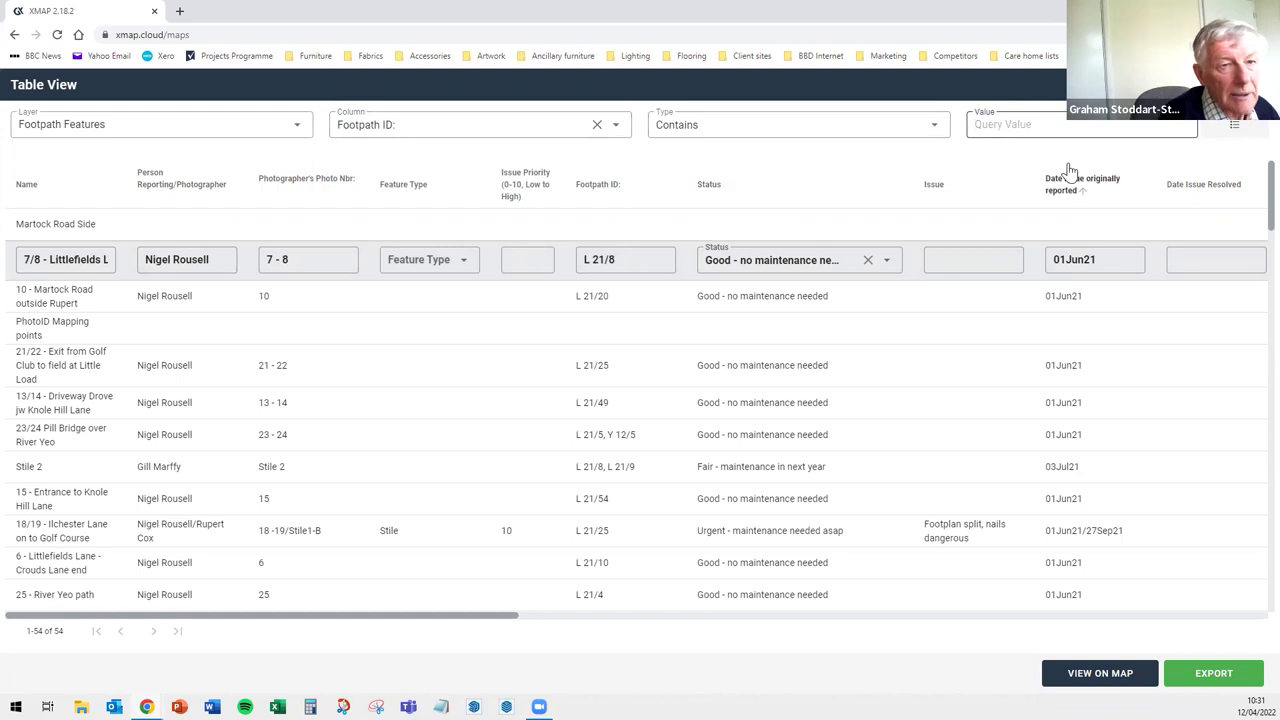
{"action": "type", "text": "L 21"}
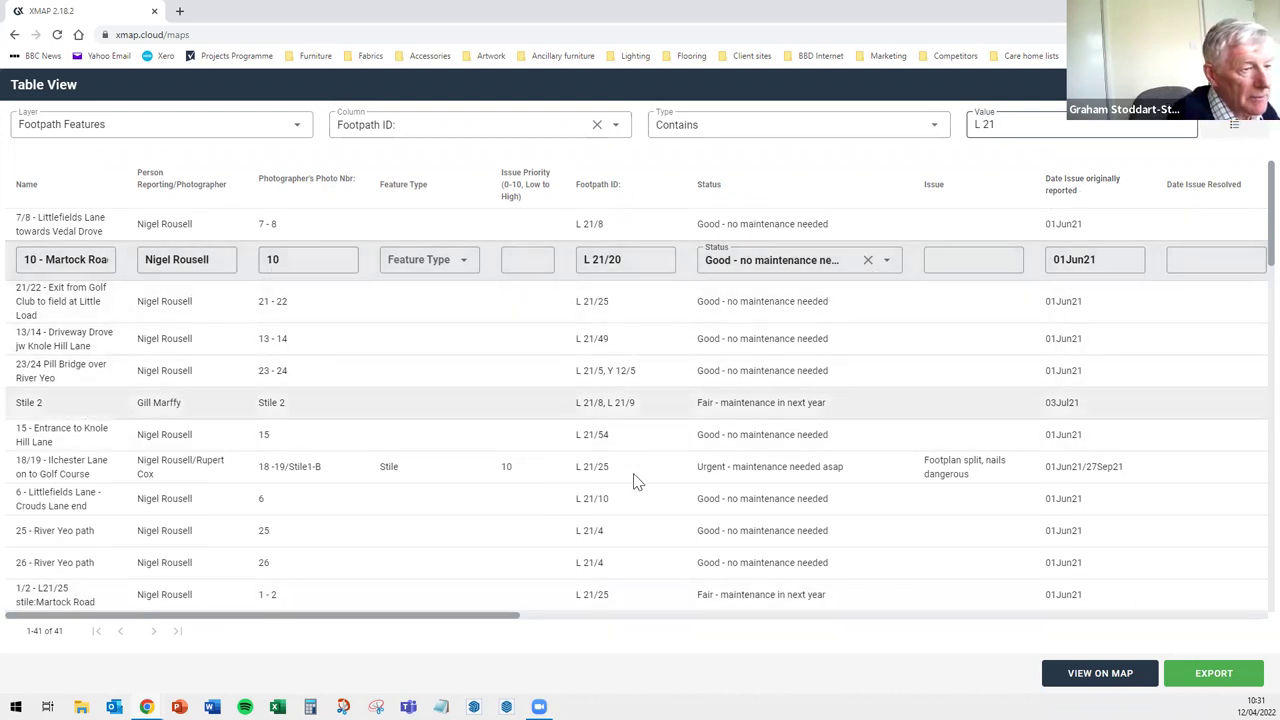
{"action": "scroll", "coordinate": [636, 482], "scroll_direction": "down", "scroll_amount": 3}
{"action": "scroll", "coordinate": [636, 507], "scroll_direction": "down", "scroll_amount": 8}
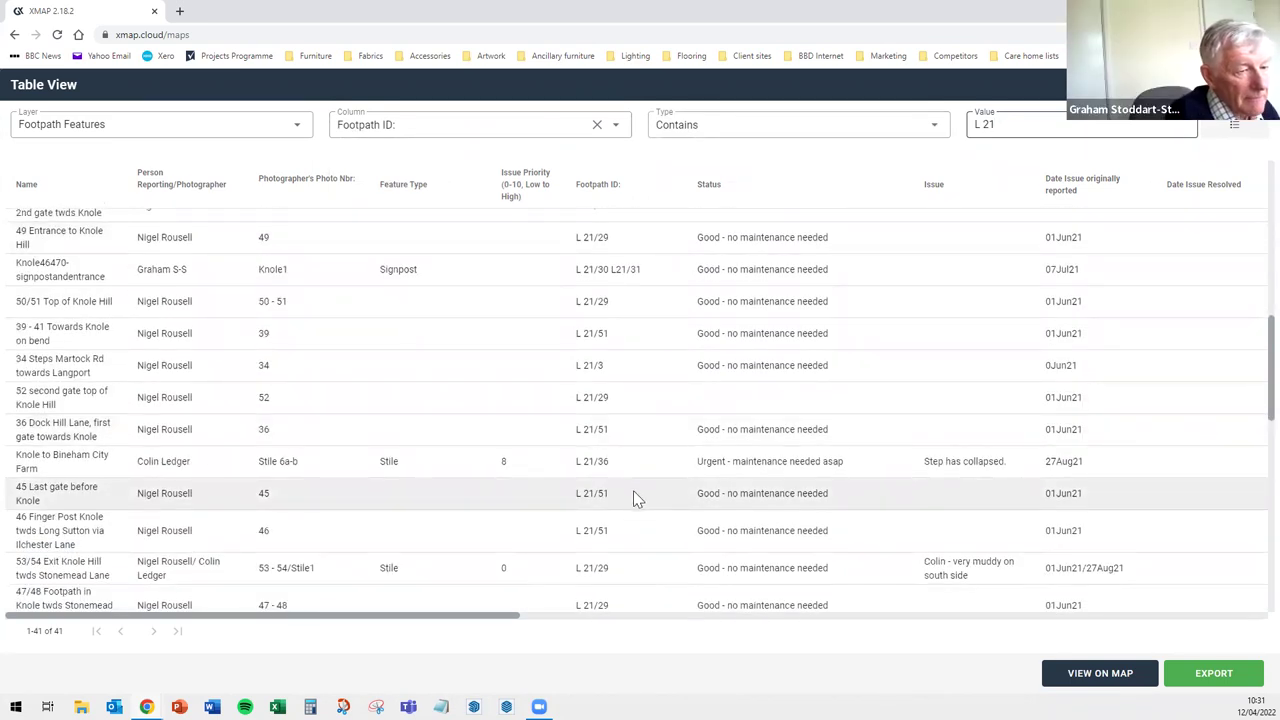
{"action": "scroll", "coordinate": [640, 500], "scroll_direction": "down", "scroll_amount": 1}
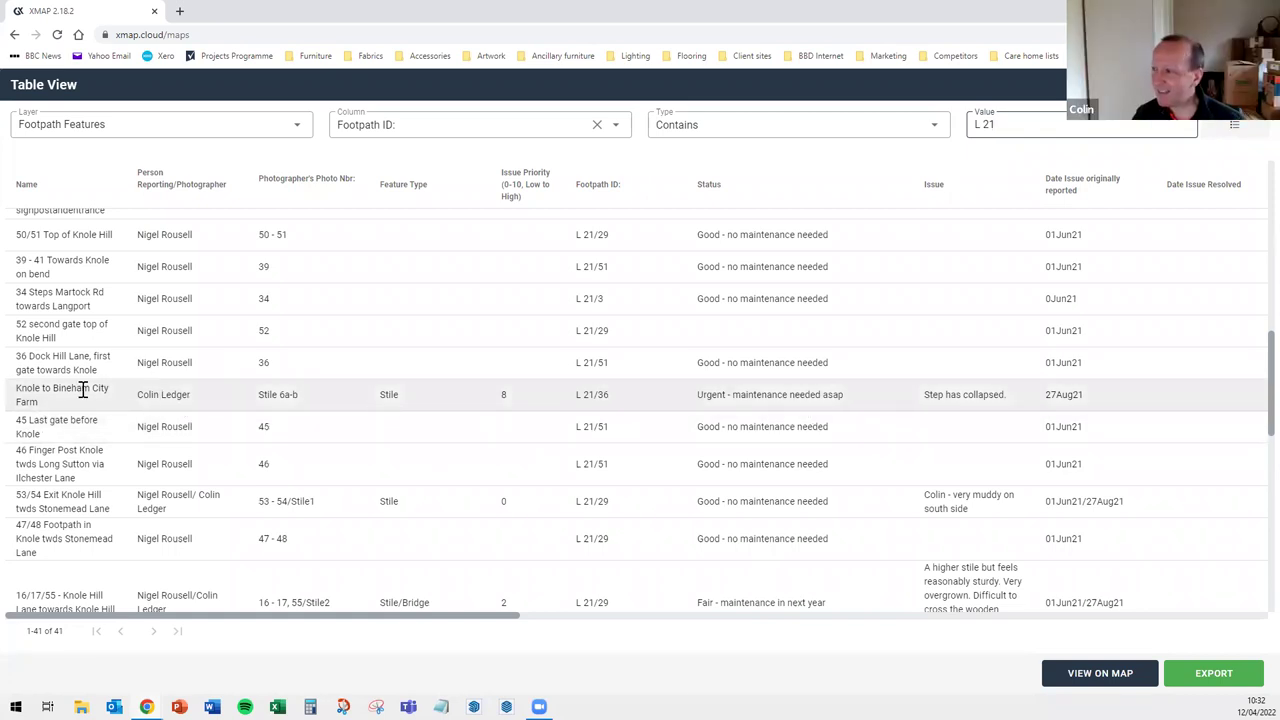
Set the Knole to Bineham City Farm stile to 'Fair - maintenance in next year' and view it on the map
{"action": "double_click", "coordinate": [773, 394]}
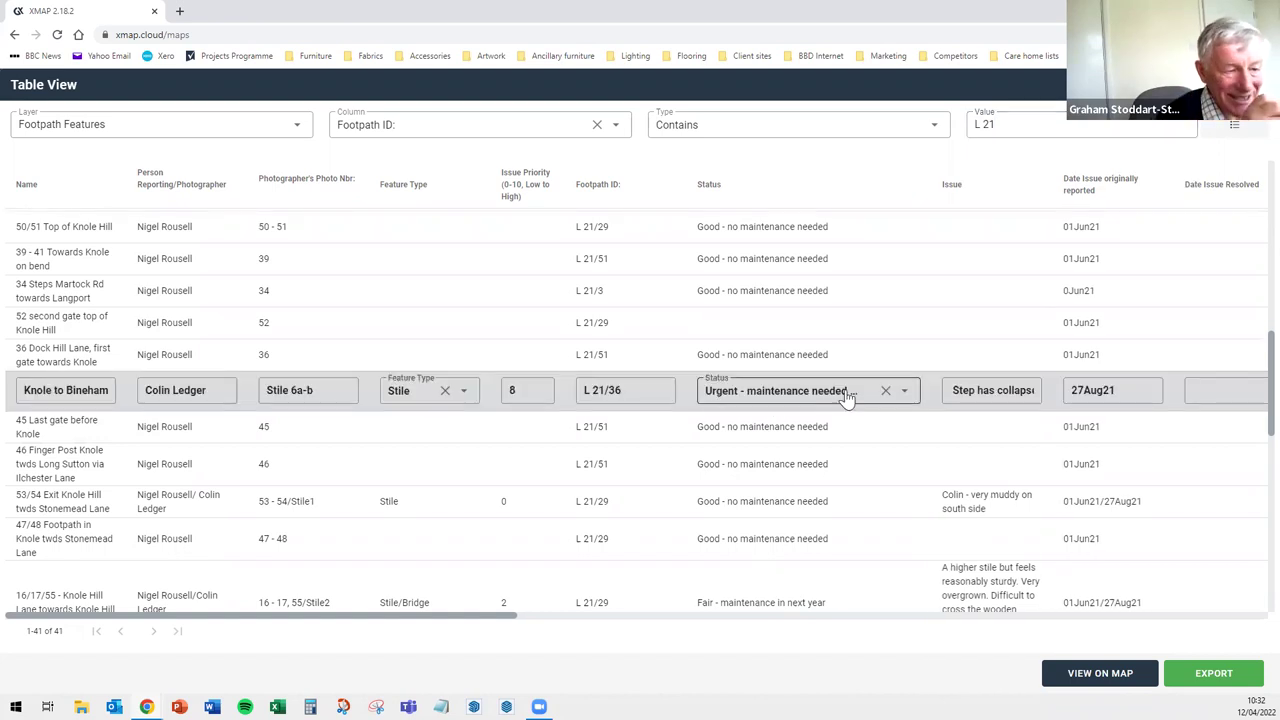
{"action": "left_click", "coordinate": [903, 393]}
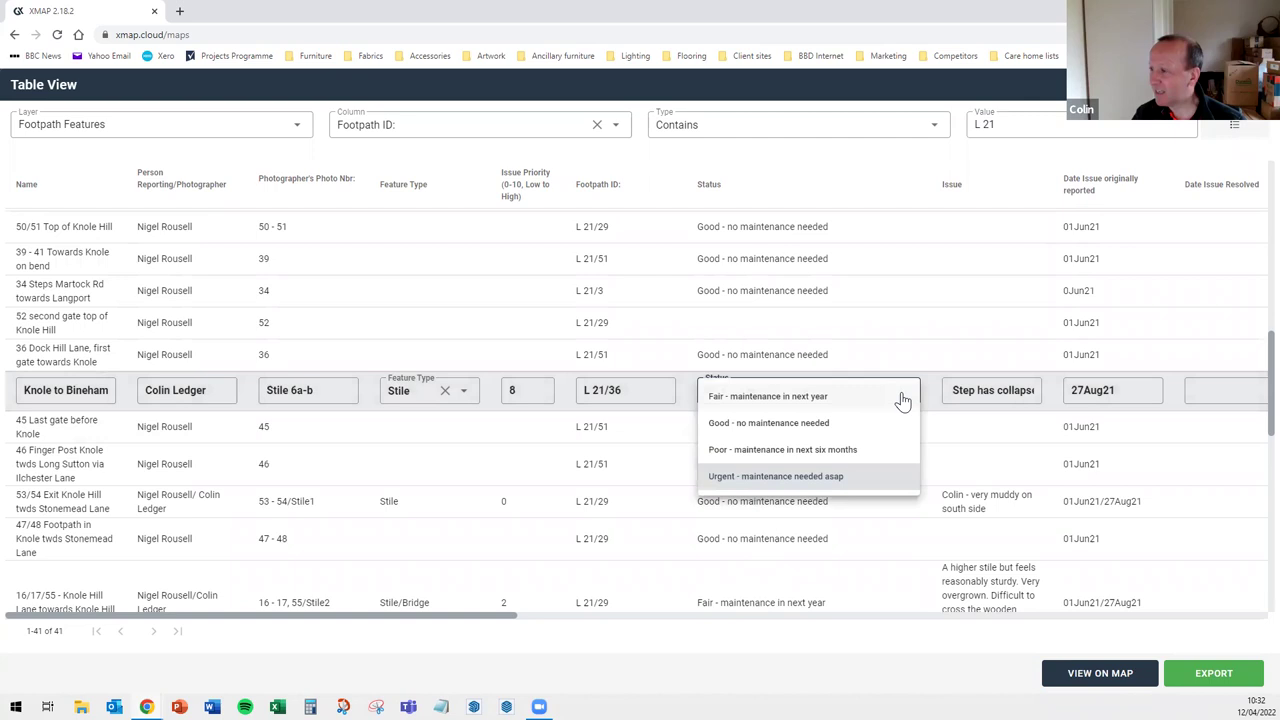
{"action": "left_click", "coordinate": [900, 397]}
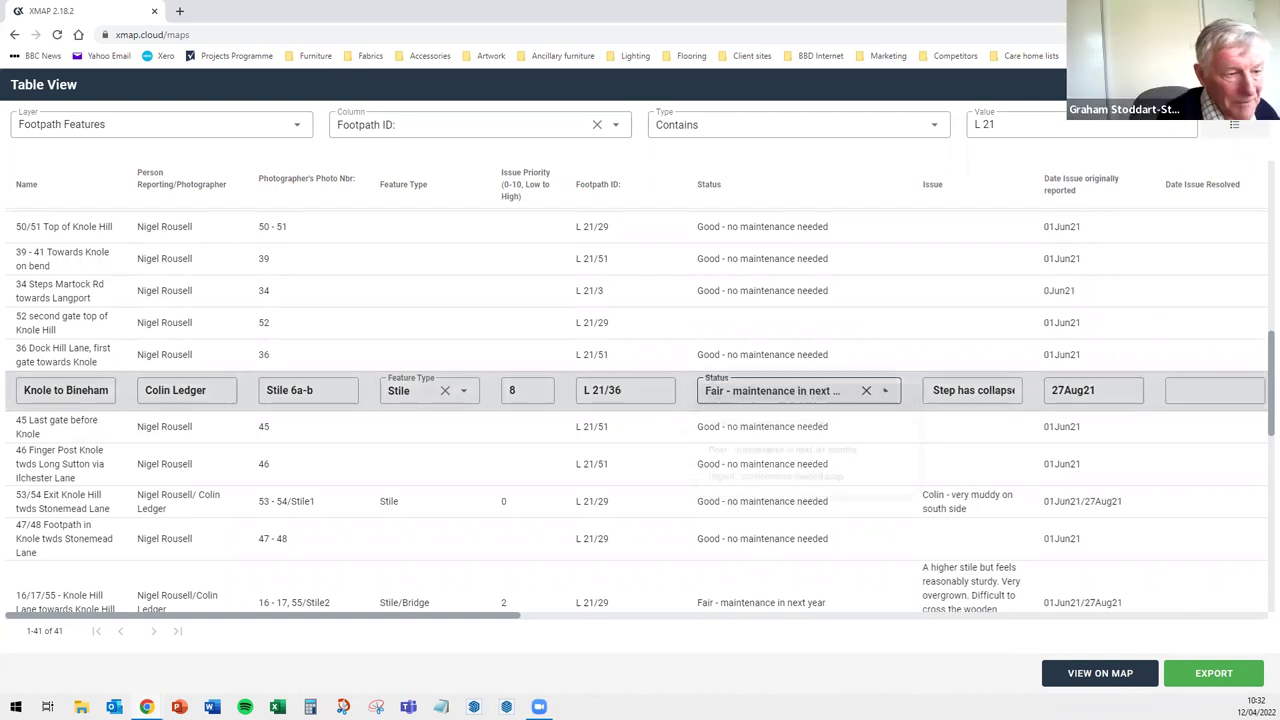
{"action": "left_click", "coordinate": [1106, 682]}
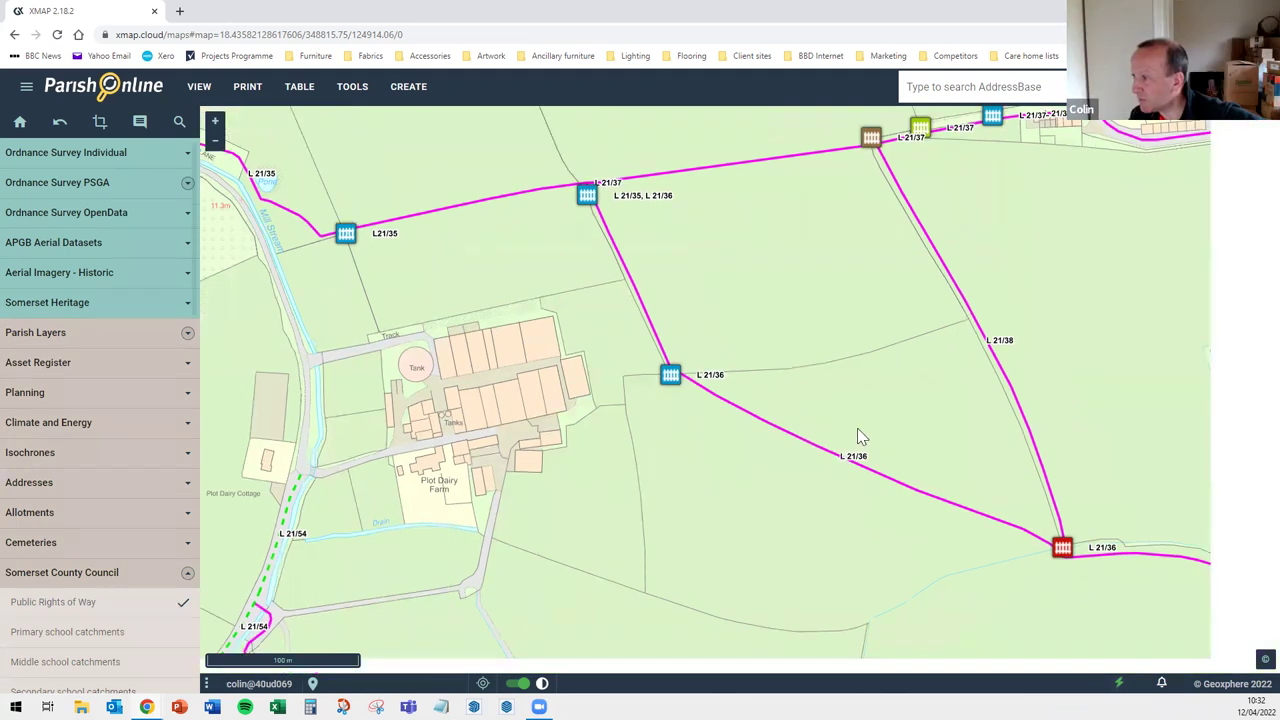
Show the Footpath Features details of the red stile where L 21/36 meets L 21/38
{"action": "left_click", "coordinate": [857, 428]}
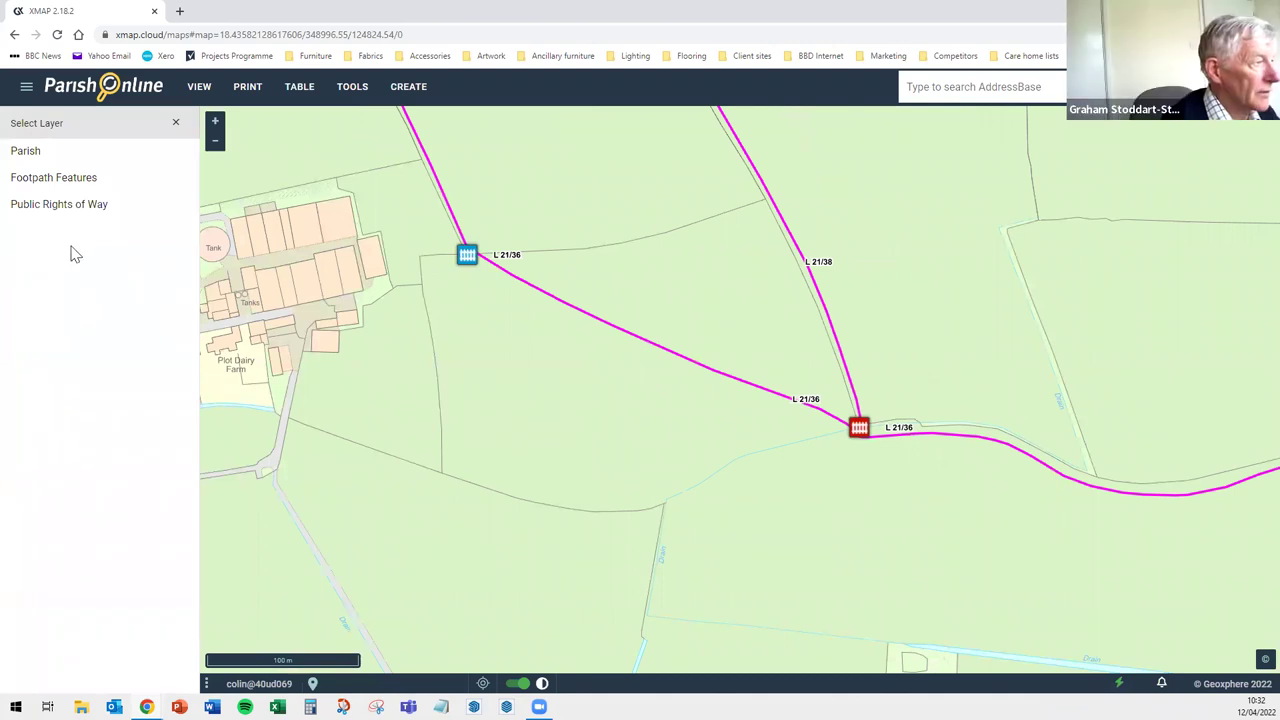
{"action": "left_click", "coordinate": [50, 180]}
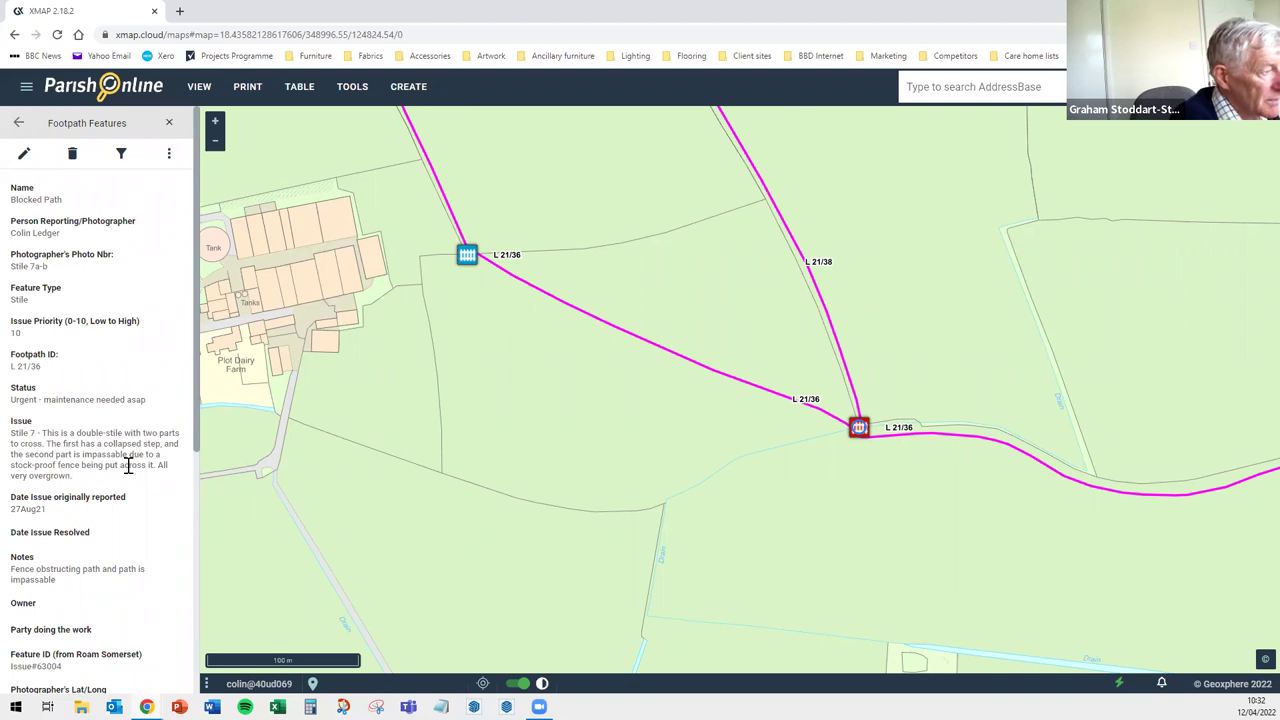
{"action": "scroll", "coordinate": [128, 465], "scroll_direction": "down", "scroll_amount": 2}
{"action": "scroll", "coordinate": [128, 465], "scroll_direction": "down", "scroll_amount": 3}
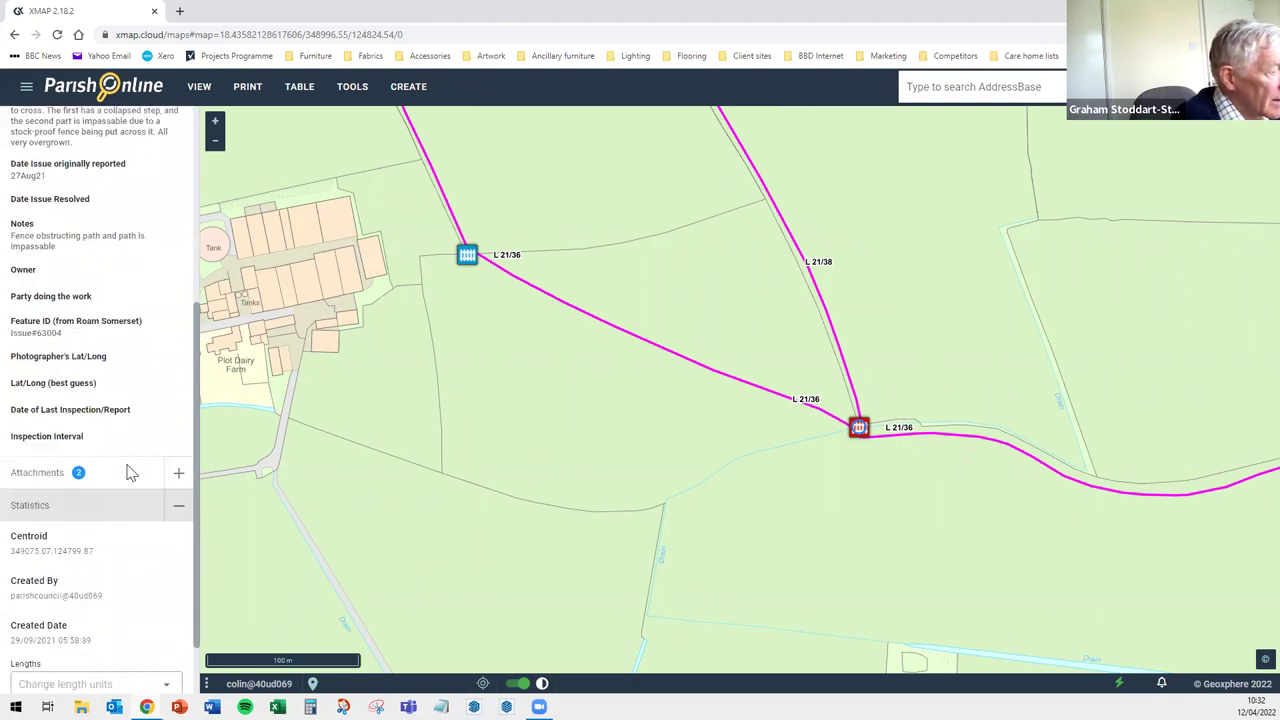
{"action": "scroll", "coordinate": [130, 472], "scroll_direction": "up", "scroll_amount": 1}
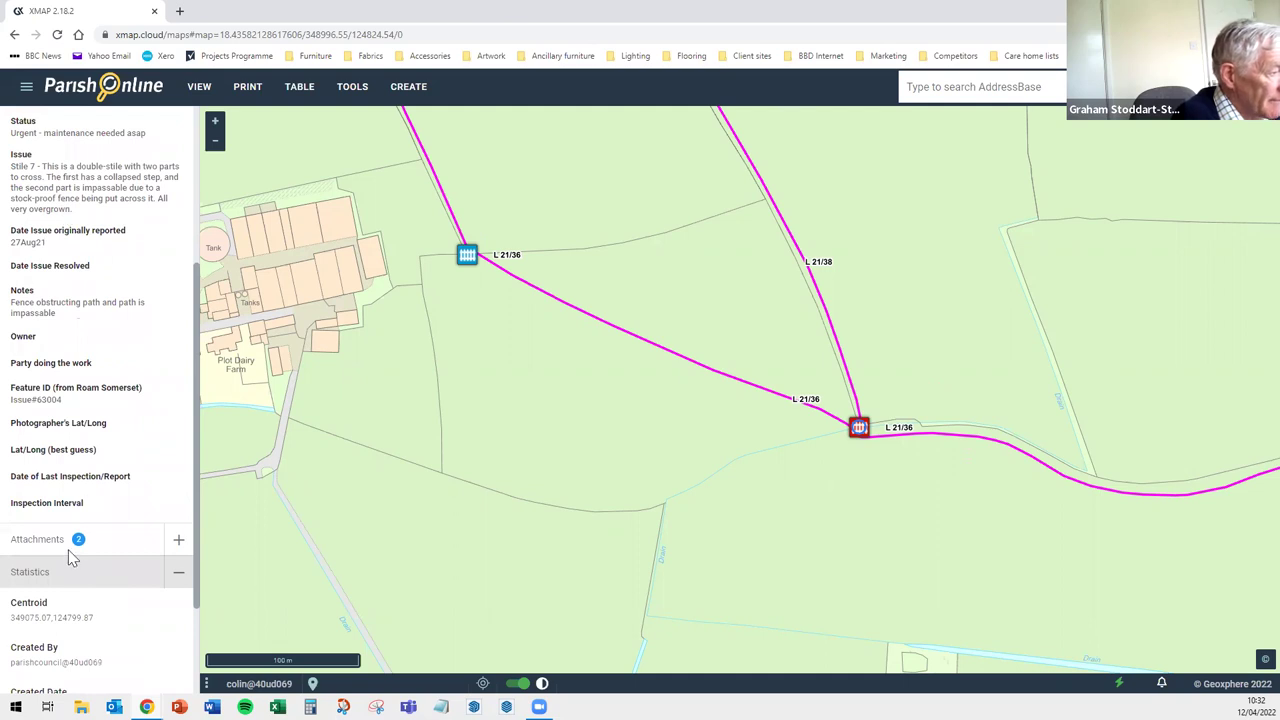
Expand the stile's attachments and open the Issue63004-Stile 7a-cl.jpg photo
{"action": "left_click", "coordinate": [178, 540]}
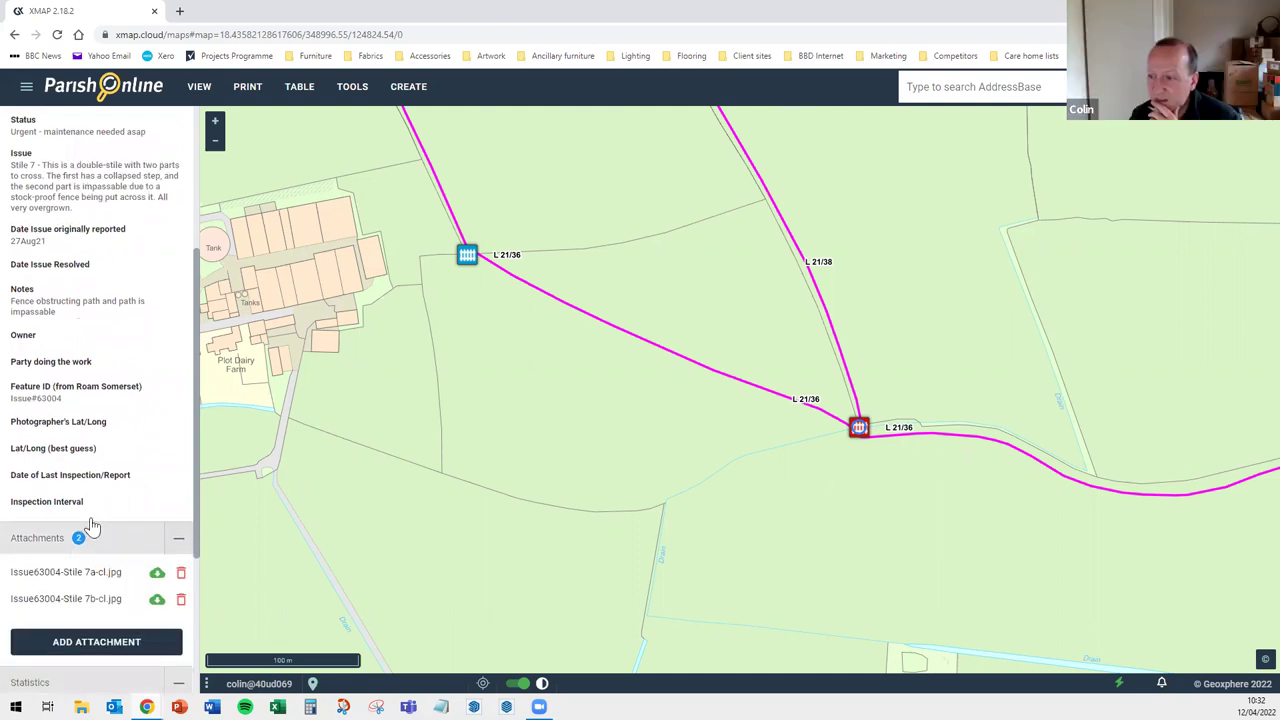
{"action": "scroll", "coordinate": [90, 522], "scroll_direction": "down", "scroll_amount": 1}
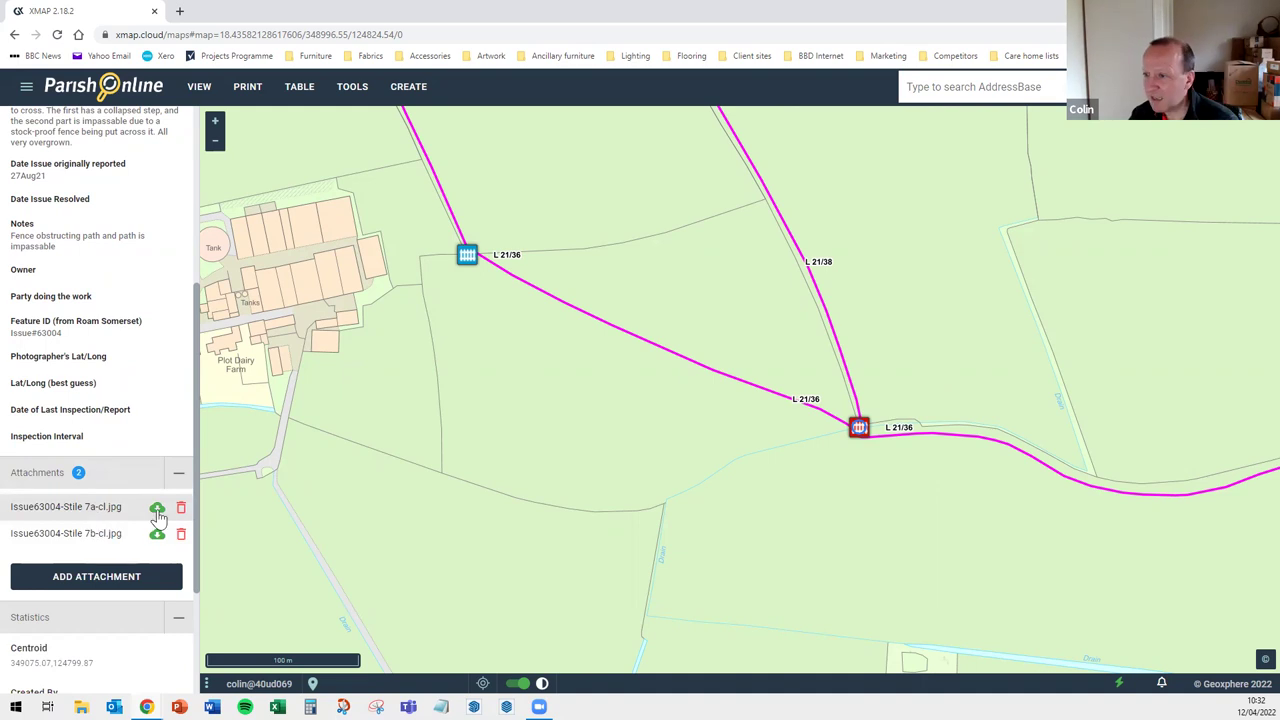
{"action": "left_click", "coordinate": [157, 508]}
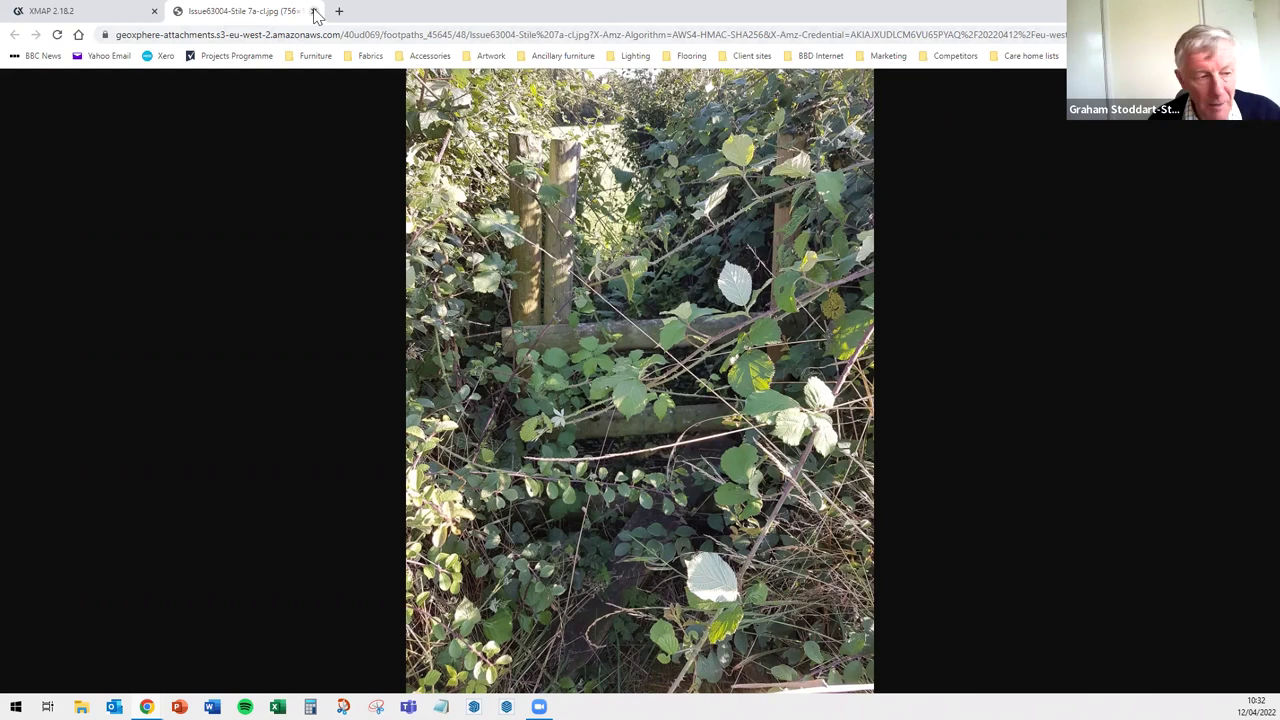
Close the stile photo tab to return to the XMAP map
{"action": "left_click", "coordinate": [314, 12]}
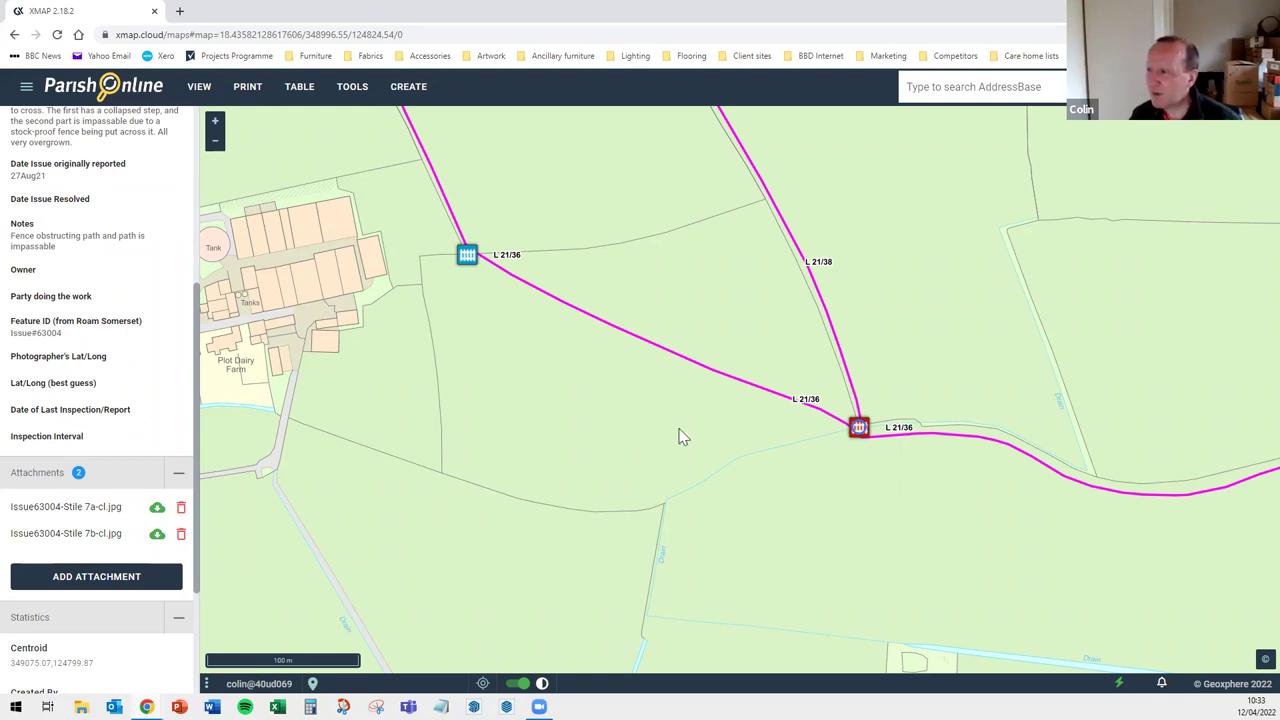
Clear the side panel, zoom out, and show the L 21/37 'End of path, Bineham' gate details
{"action": "left_click", "coordinate": [884, 494]}
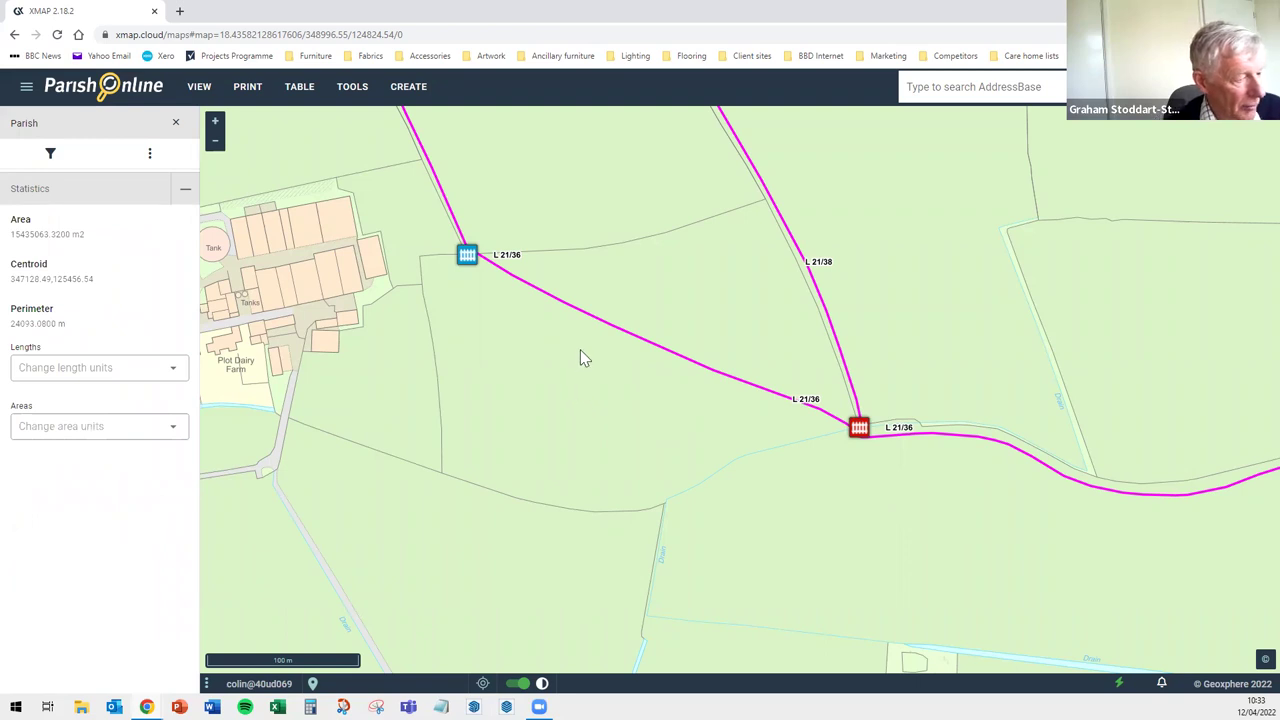
{"action": "scroll", "coordinate": [598, 352], "scroll_direction": "down", "scroll_amount": 1}
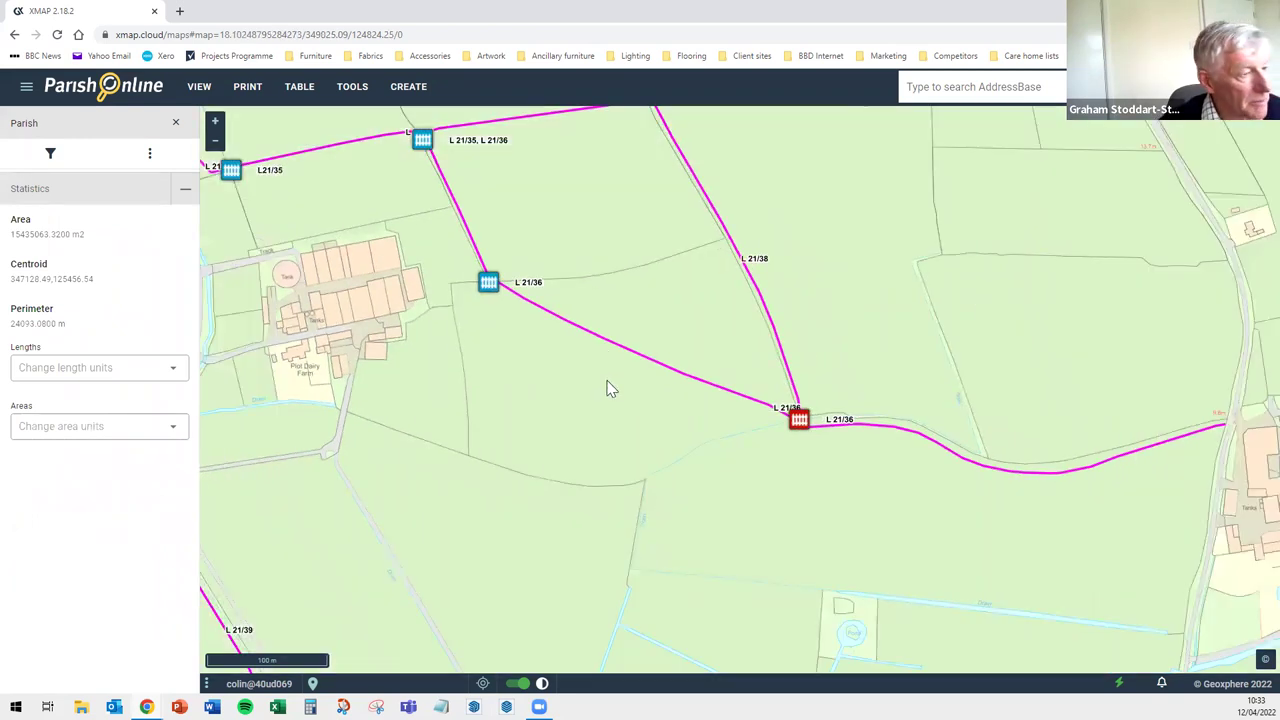
{"action": "scroll", "coordinate": [586, 457], "scroll_direction": "down", "scroll_amount": 1}
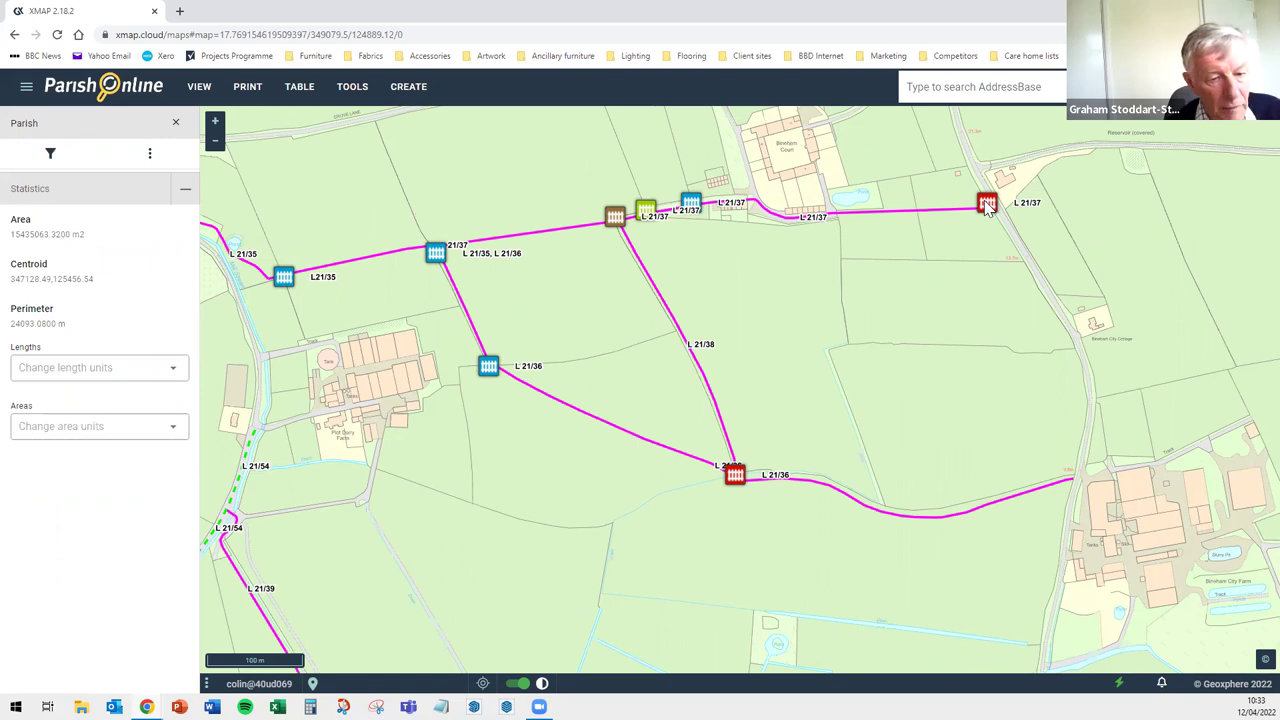
{"action": "left_click", "coordinate": [987, 205]}
{"action": "left_click", "coordinate": [80, 180]}
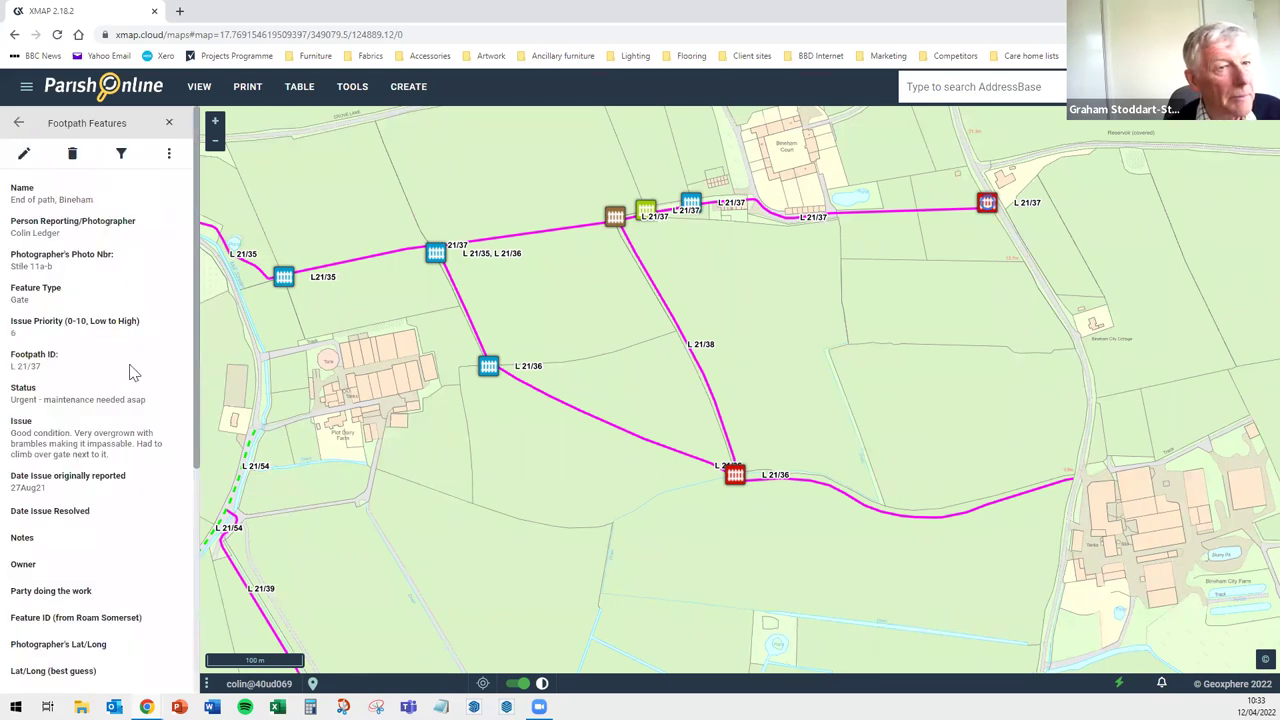